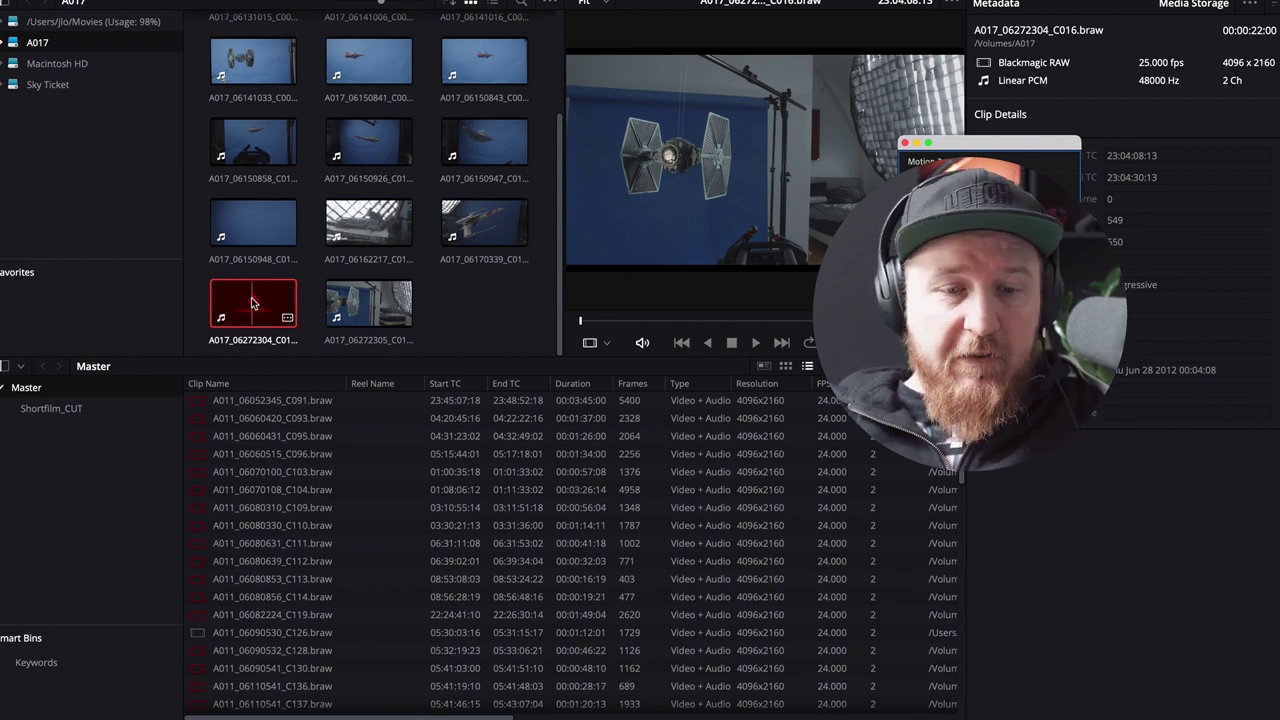
Add the TIE fighter clip to the media pool, create Timeline 10 from it and review playback
drag(252, 303, 300, 580)
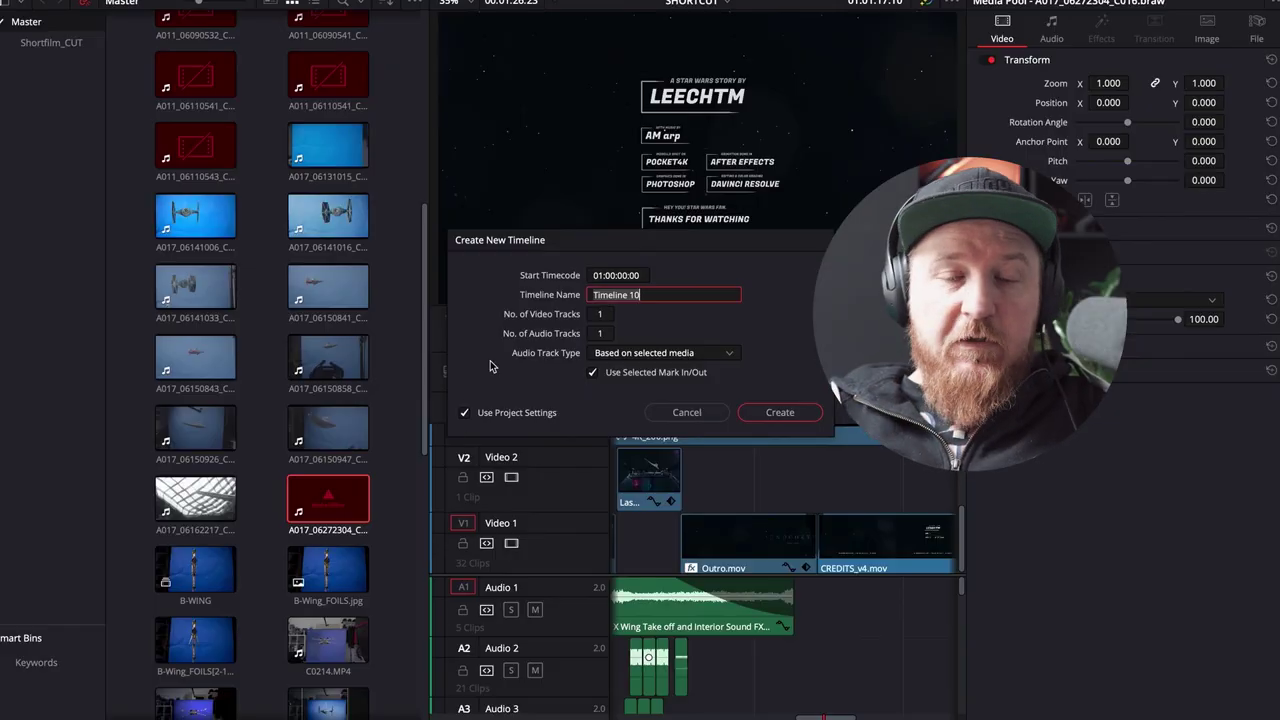
key(Return)
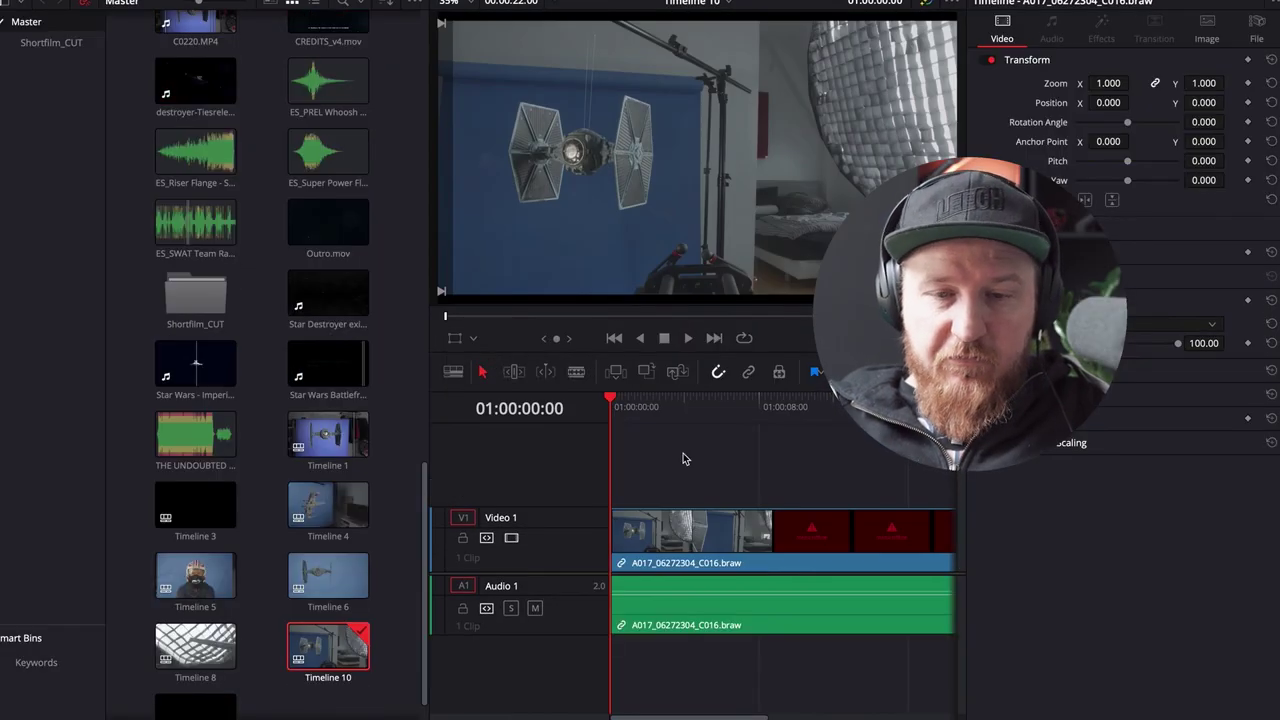
key(space)
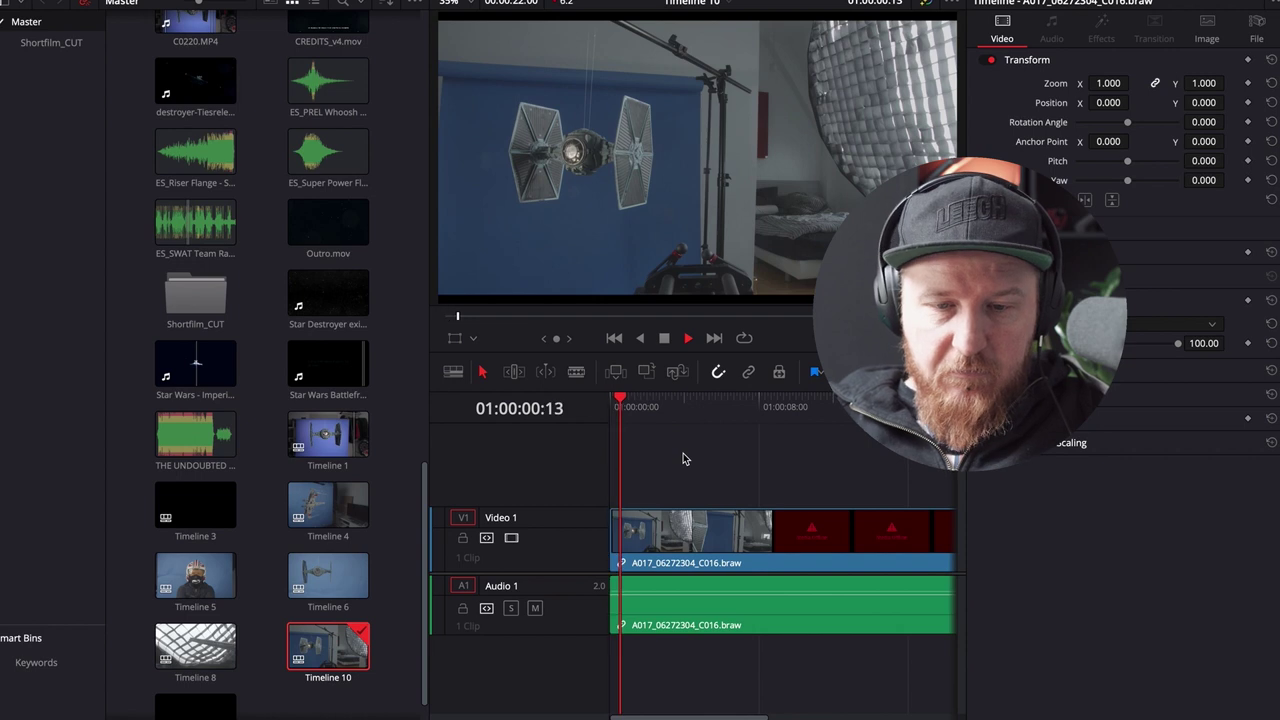
key(space)
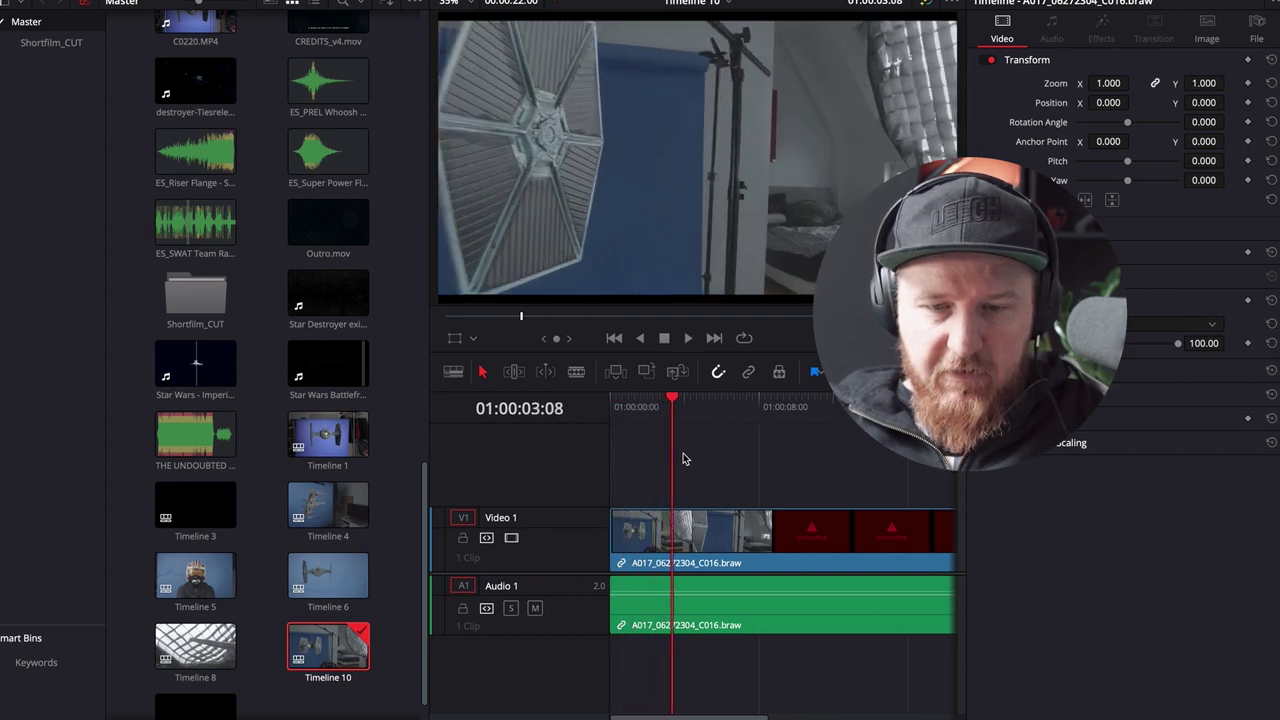
key(space)
key(space)
Blade-cut the clip at 01:00:03:00, delete the remainder, and switch to the Color page
key(b)
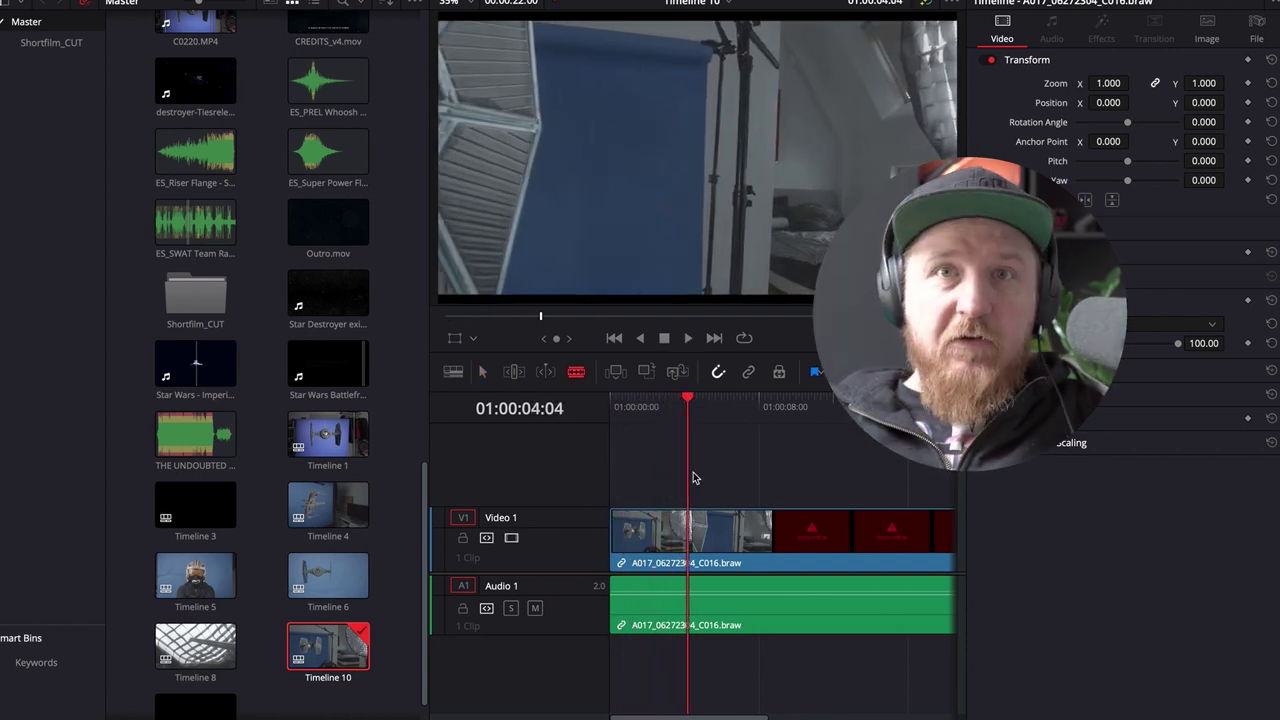
click(687, 530)
click(665, 407)
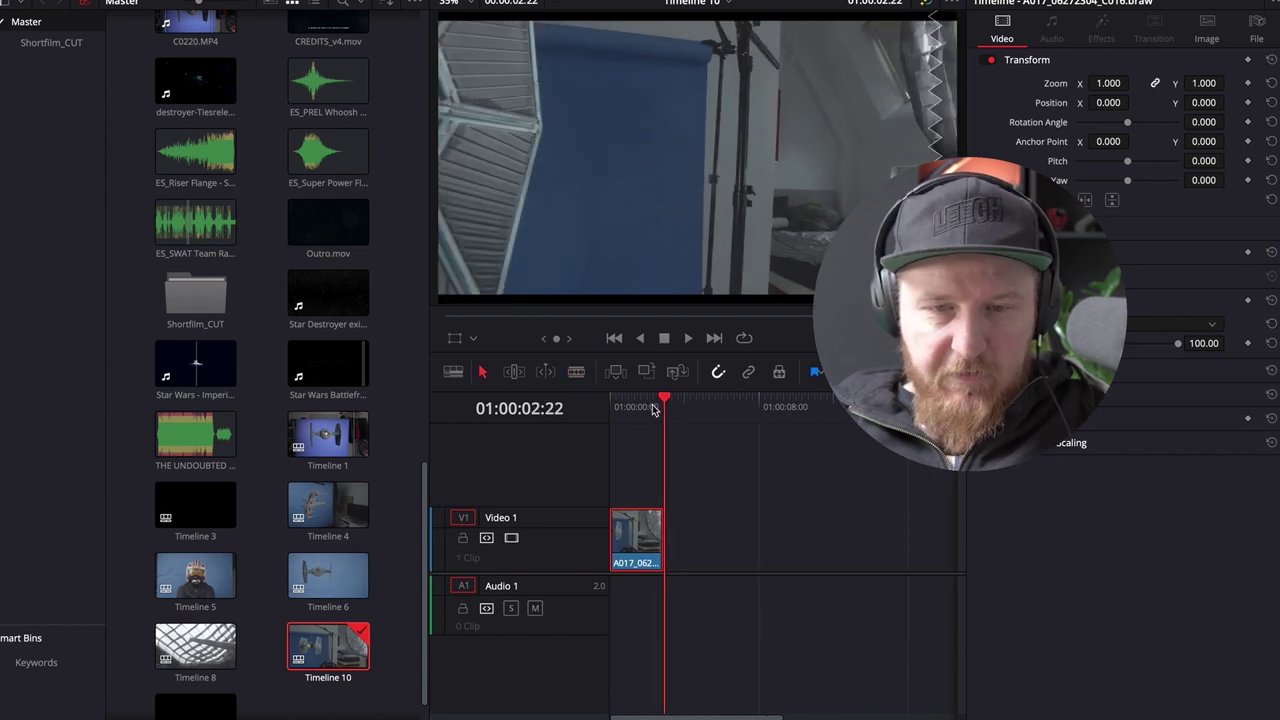
mouse_move(664, 407)
mouse_down()
mouse_move(649, 407)
mouse_move(667, 408)
mouse_up()
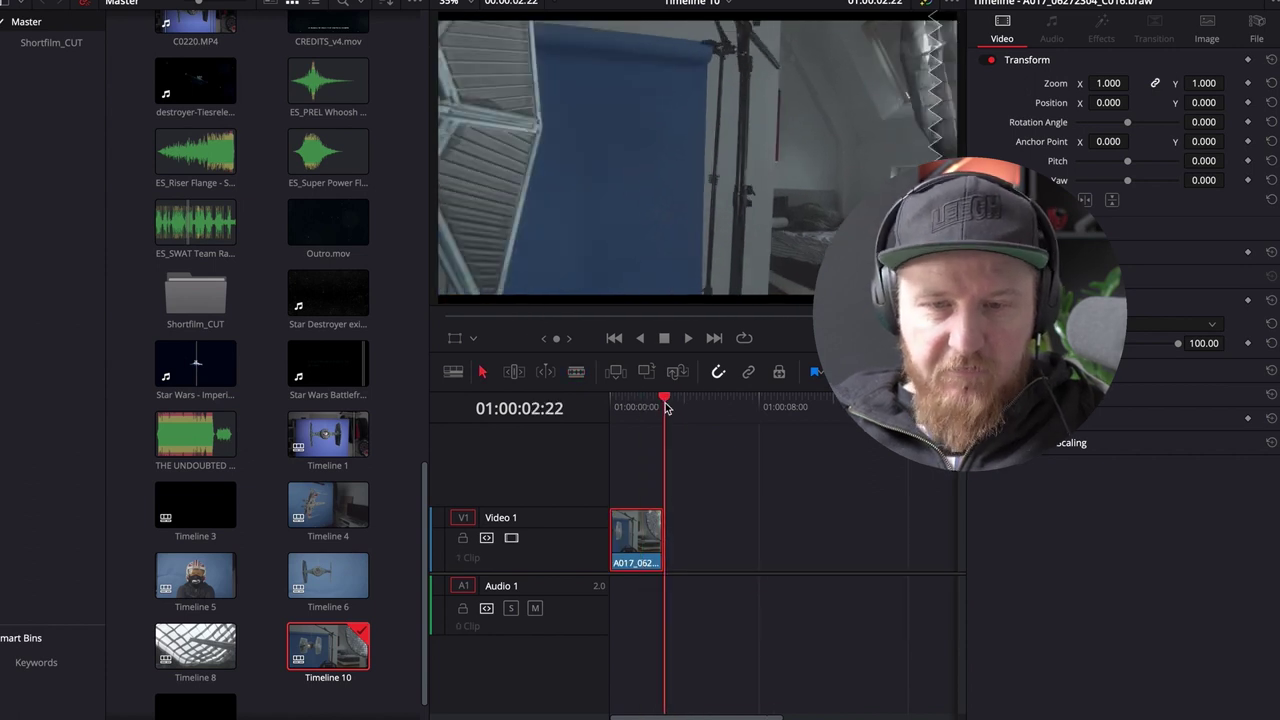
key(shift+6)
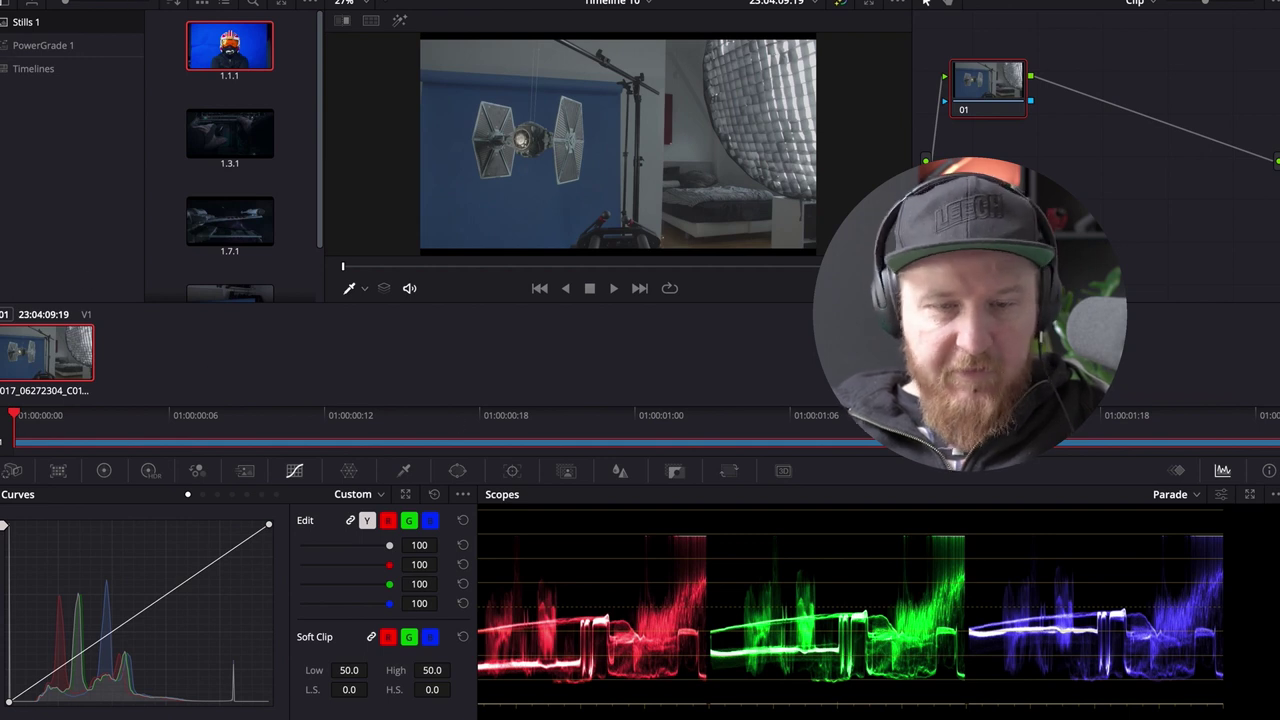
Apply the Blackmagic Design 'Blackmagic Film to Extended Video v4' LUT to grading node 01
click(90, 2)
scroll(46, 200, down, 3)
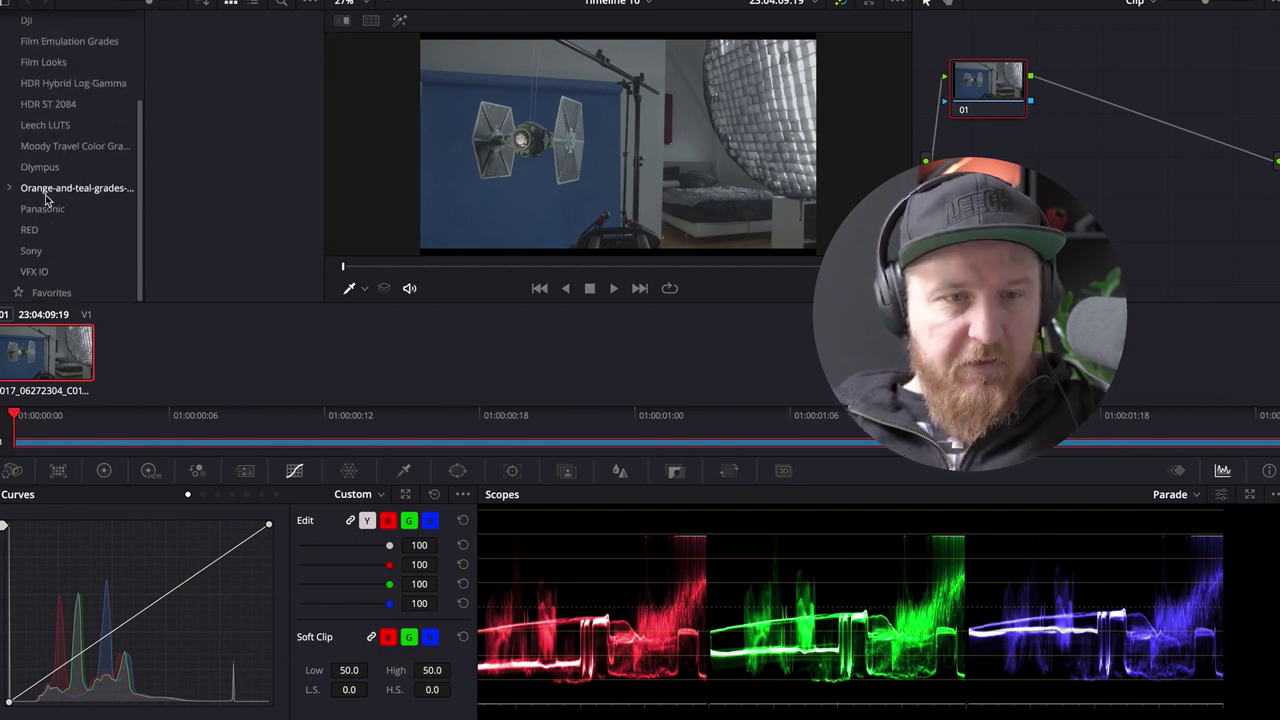
scroll(55, 100, up, 5)
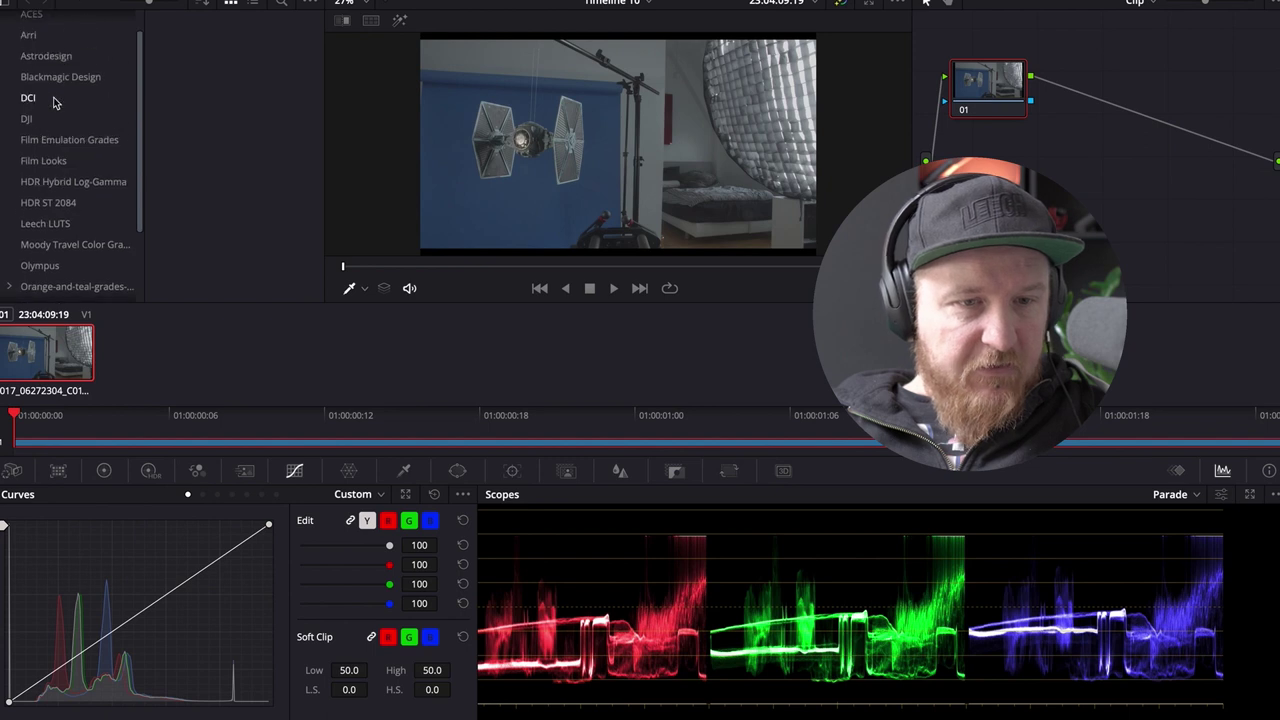
click(59, 108)
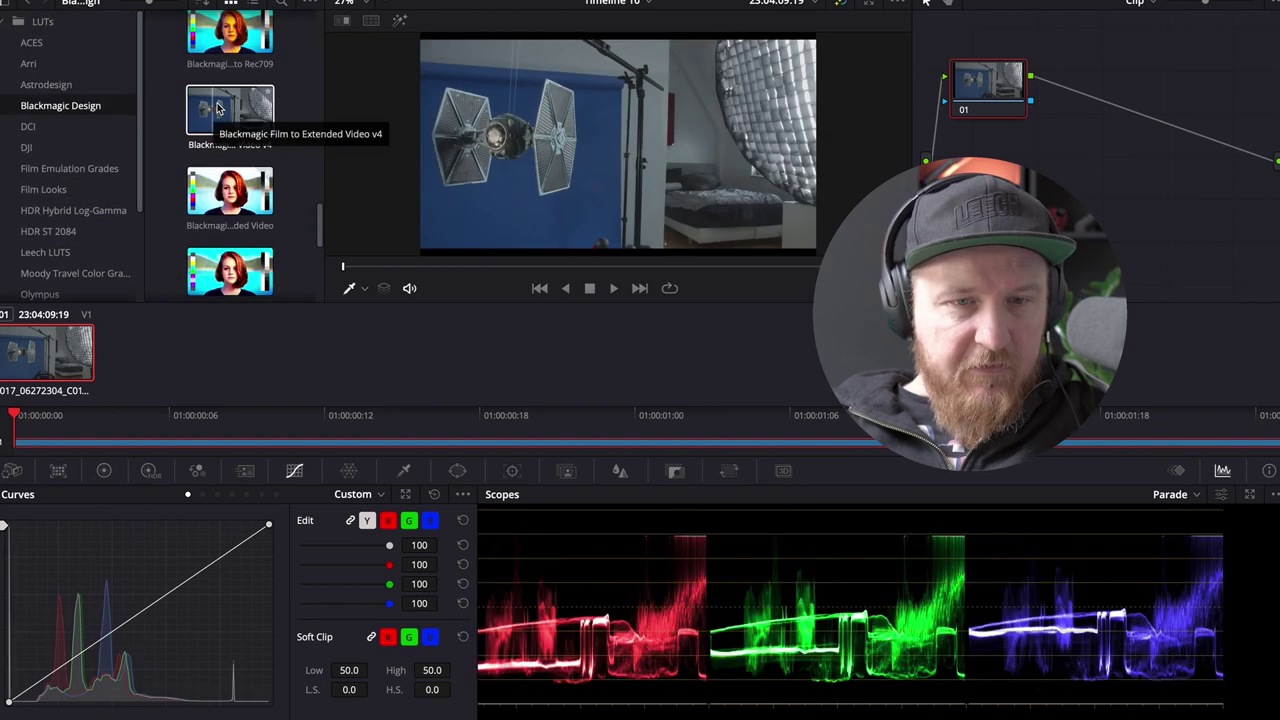
double_click(228, 110)
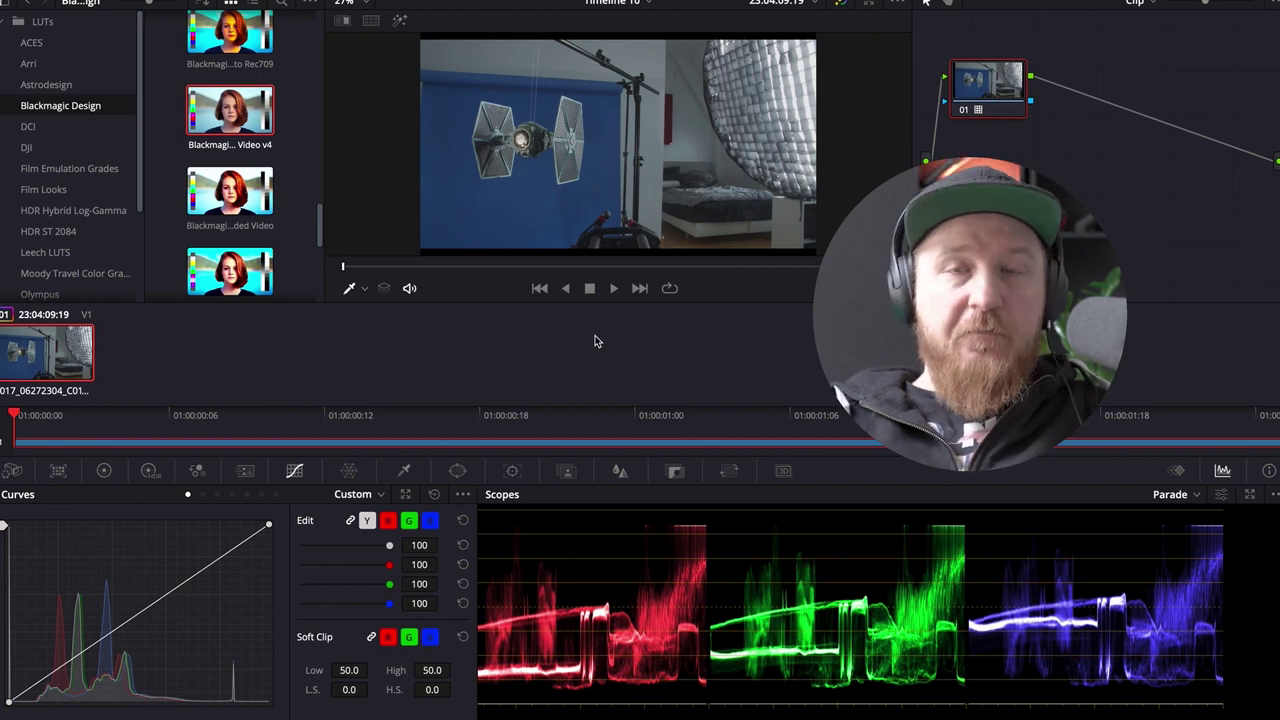
On the Deliver page, keep Apple ProRes 422 LT and name the render file TieFighter_Flyby
key(shift+8)
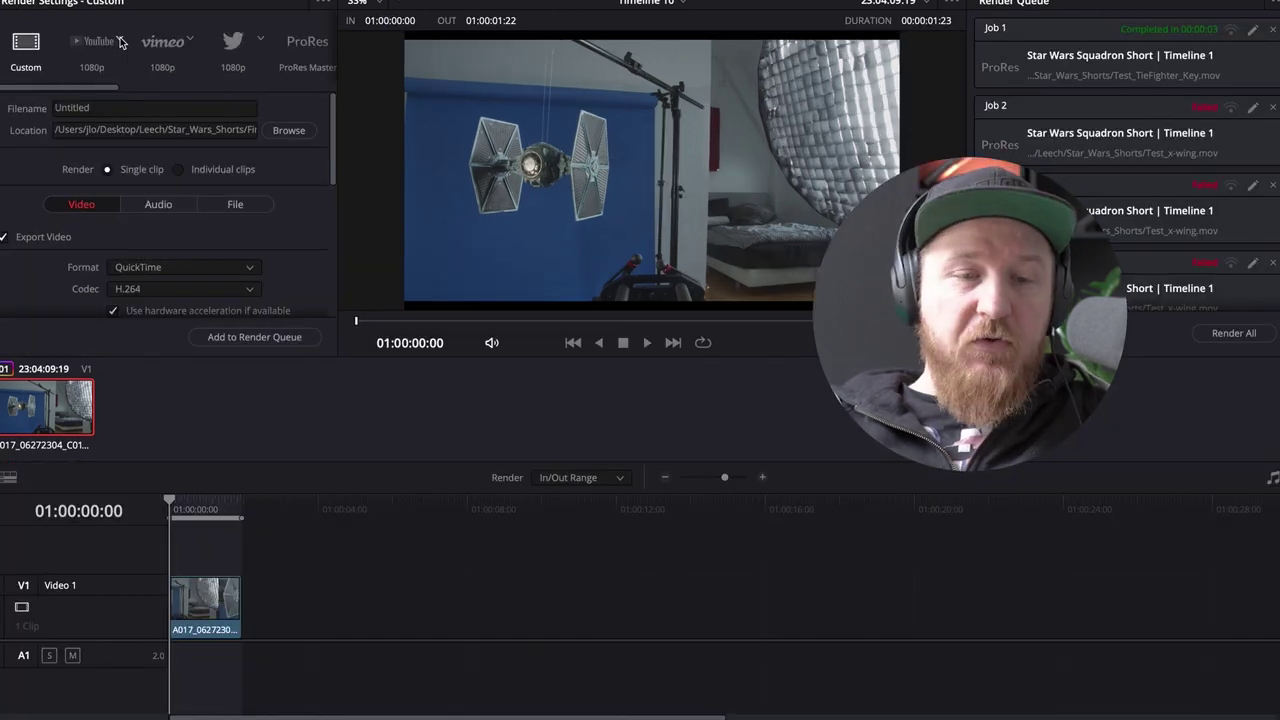
scroll(153, 268, down, 3)
click(153, 266)
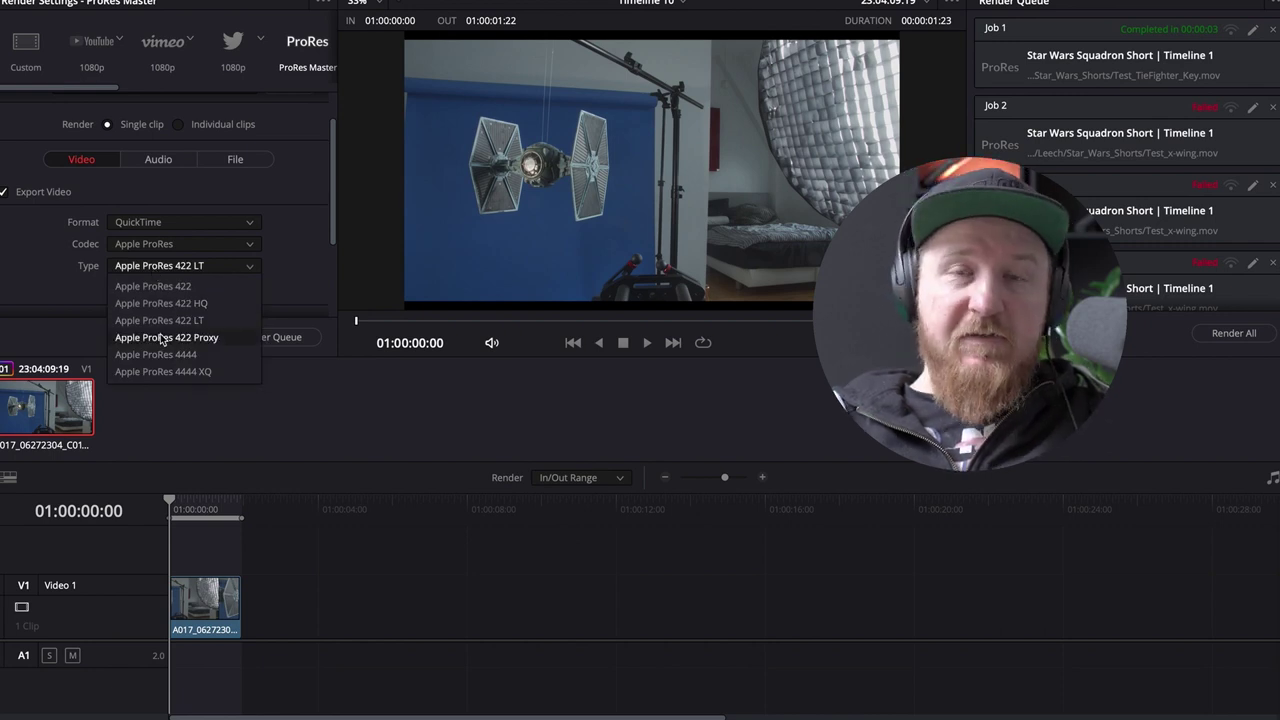
click(22, 269)
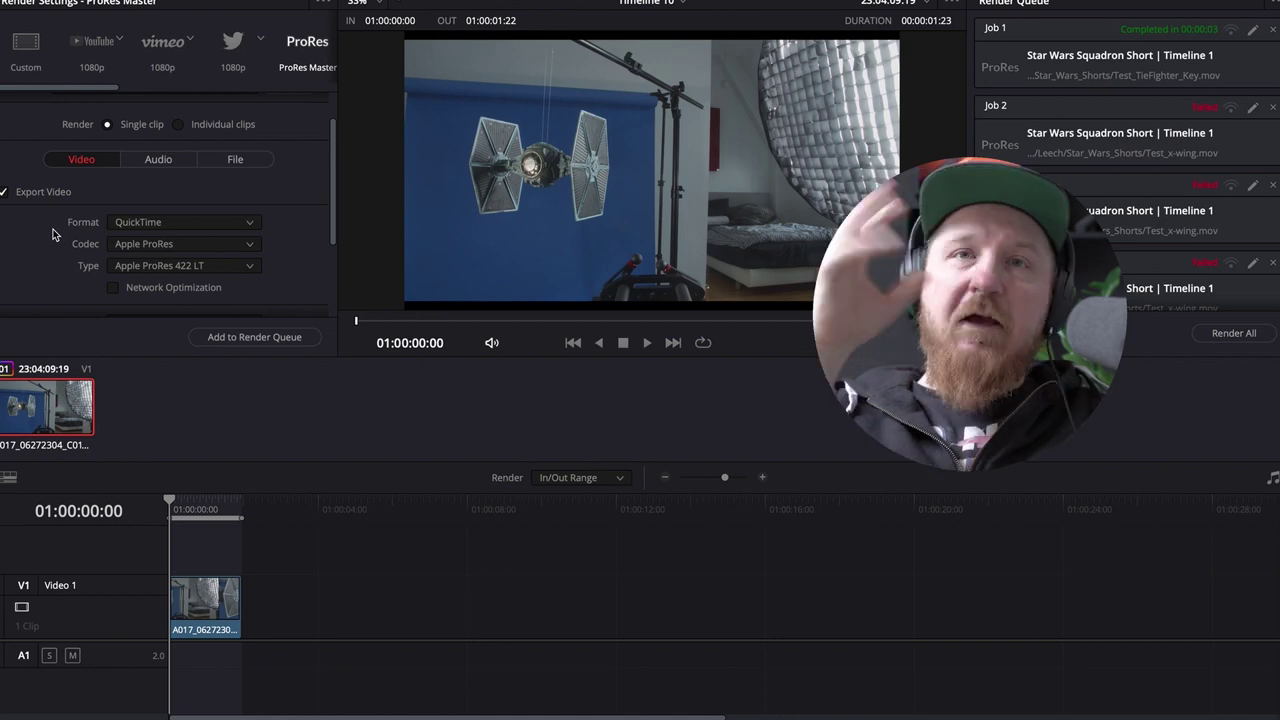
scroll(52, 234, up, 2)
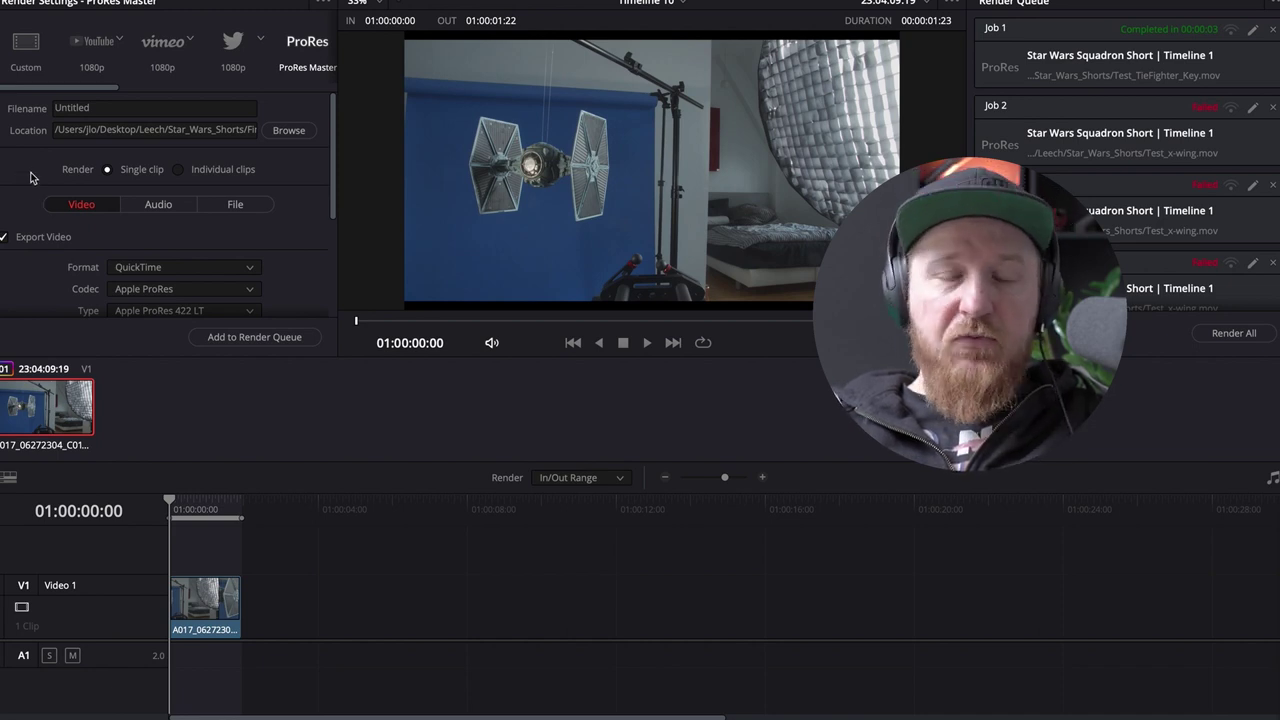
double_click(100, 110)
text(TieFighter_Flyby)
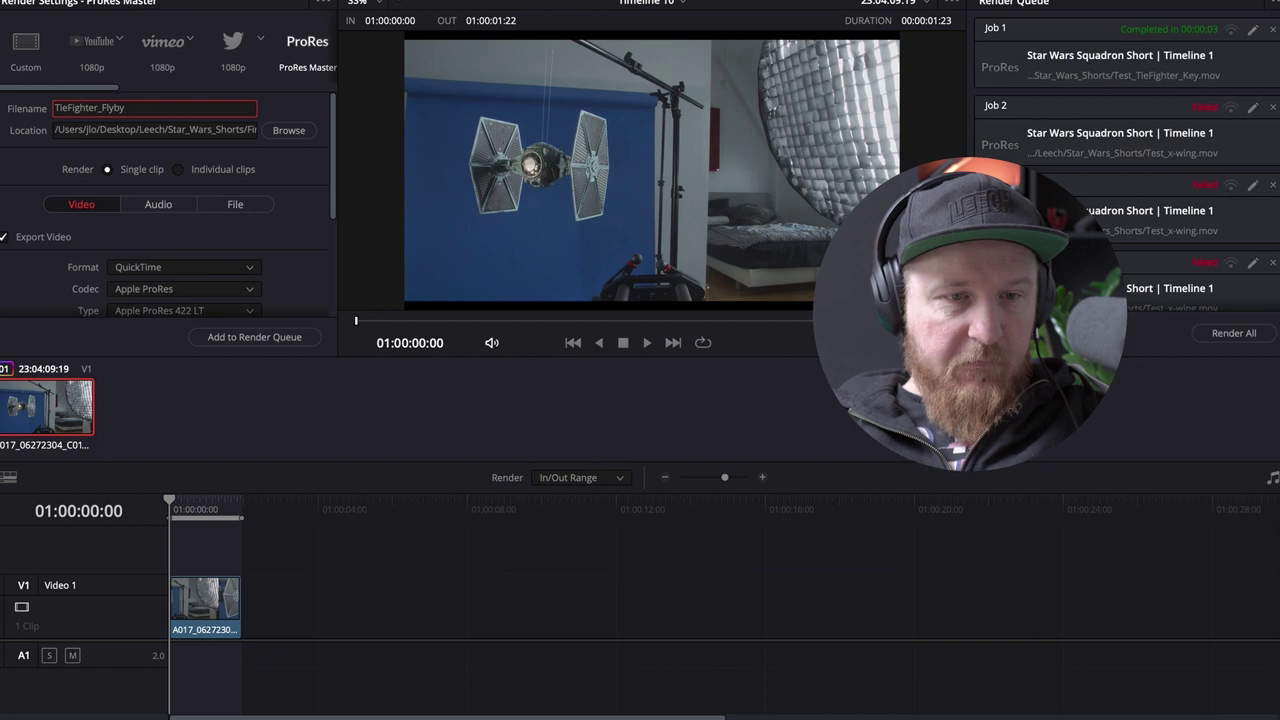
key(Return)
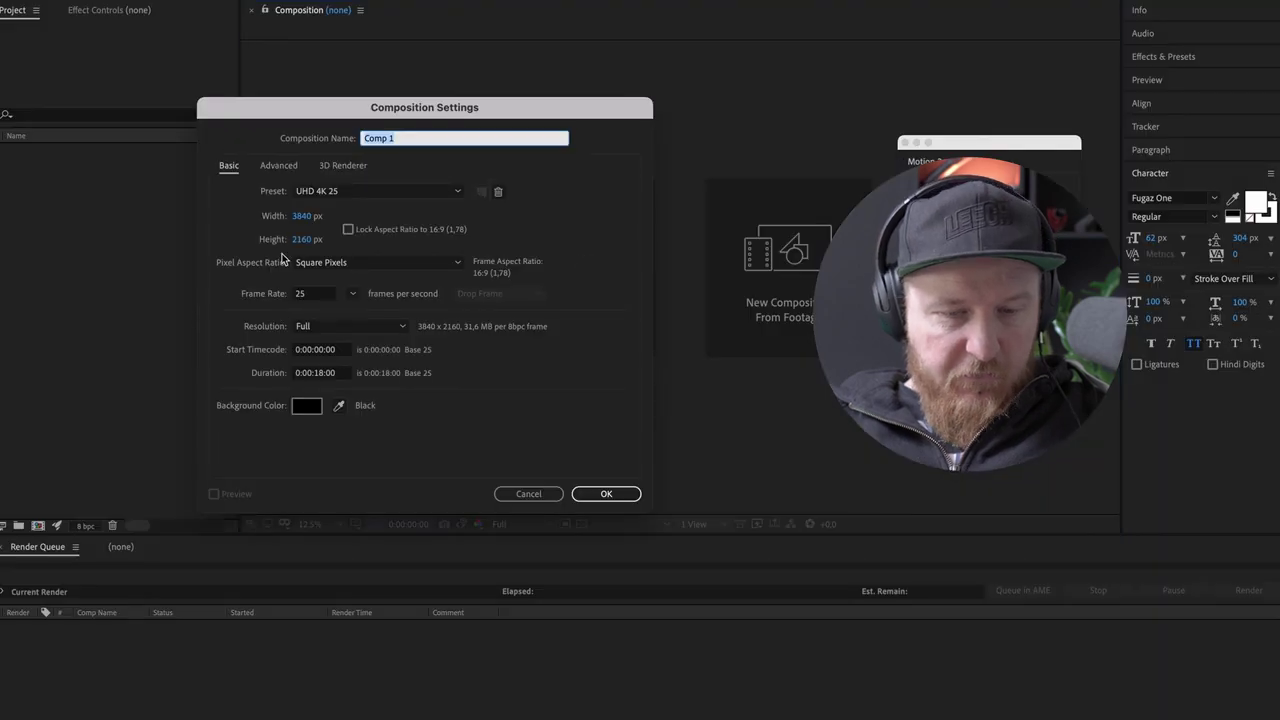
Give the new composition the HDTV 1080 25 preset and edit its duration
click(326, 191)
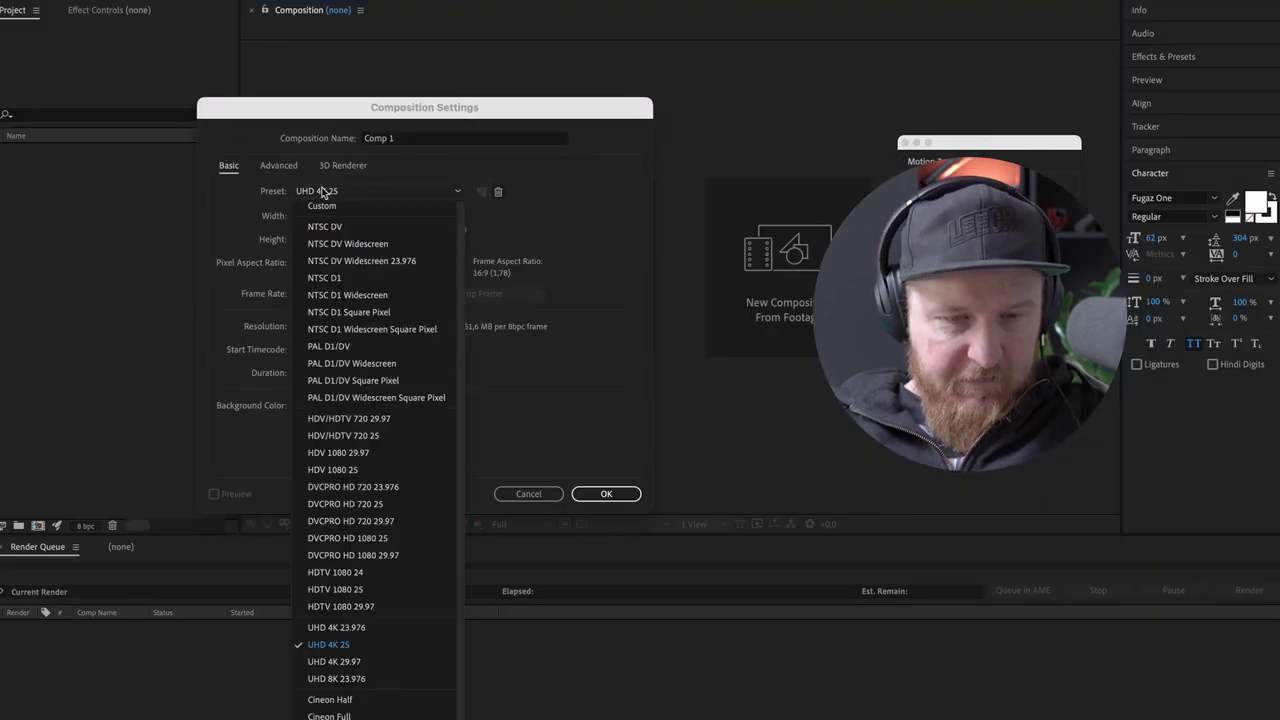
click(317, 474)
click(333, 192)
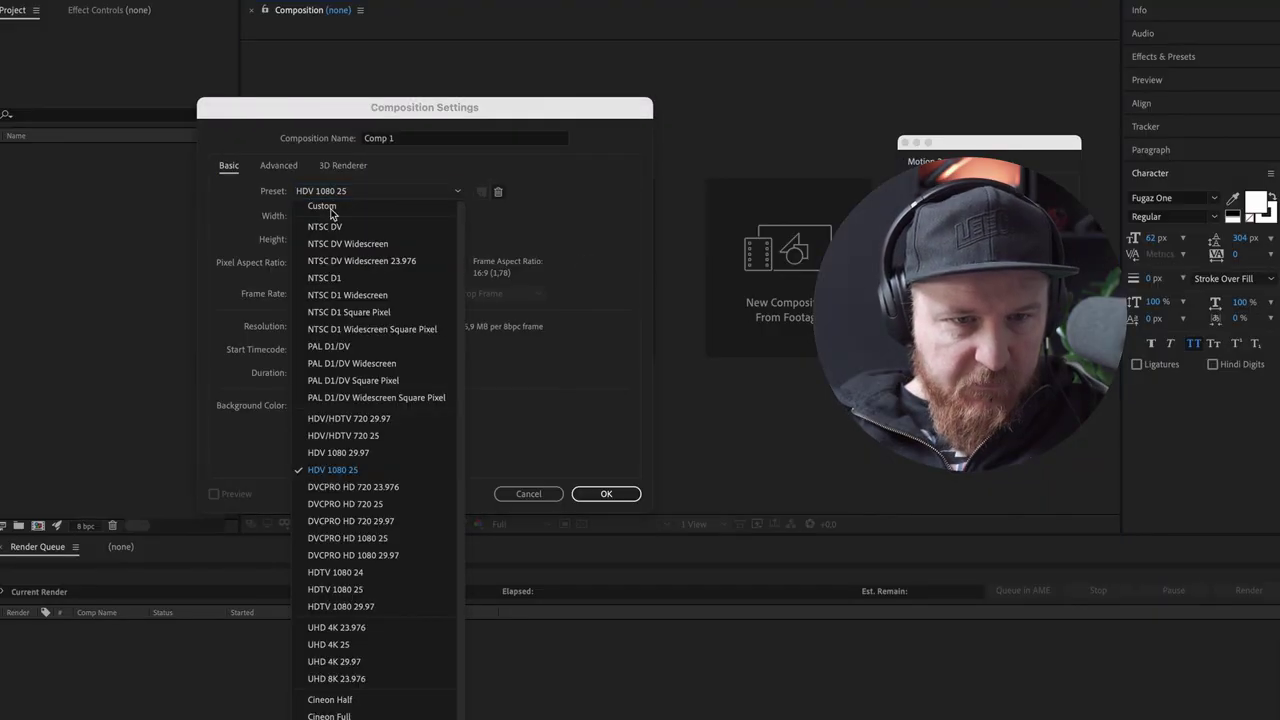
click(348, 590)
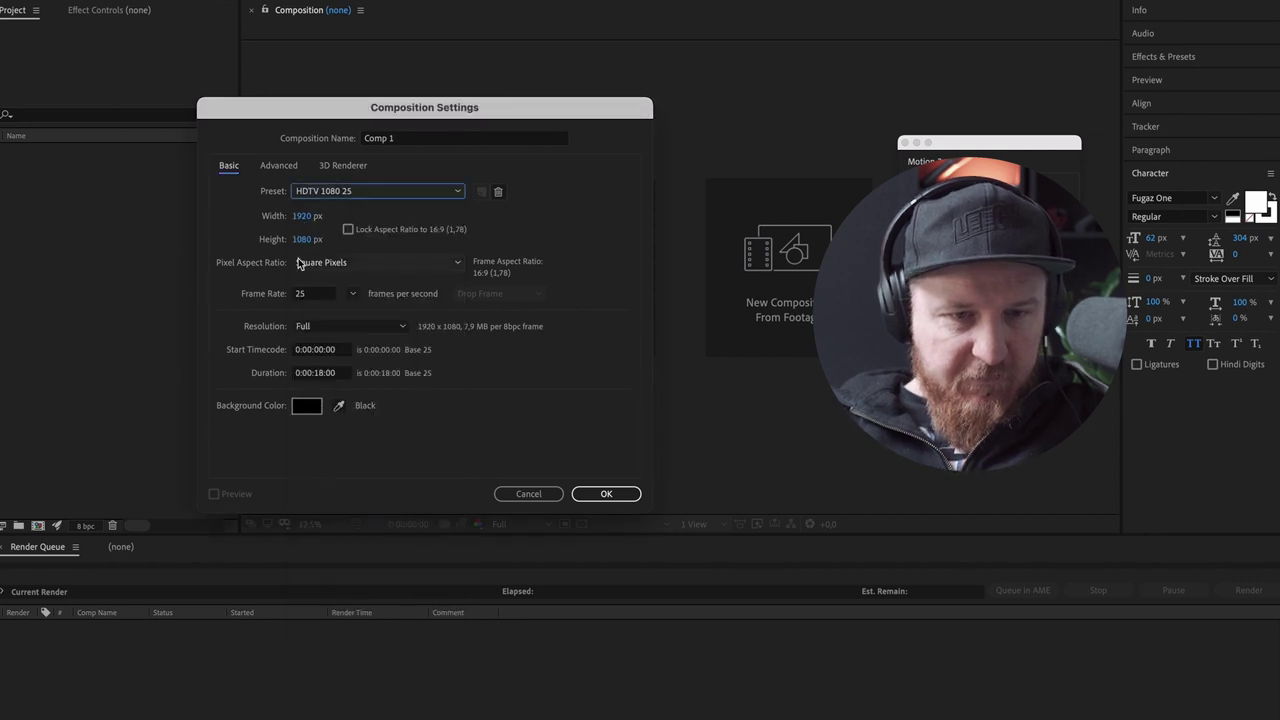
click(313, 376)
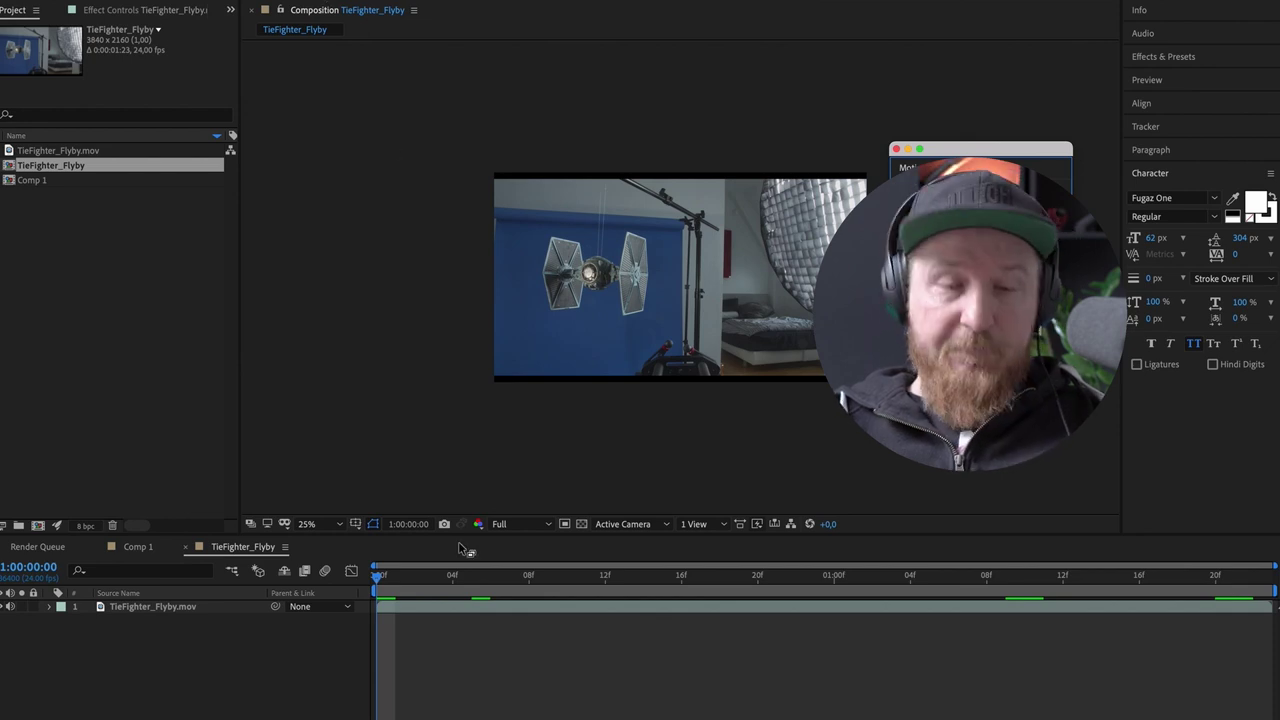
Open TieFighter_Flyby.mov in the Layer viewer, recentre the fighter, and show the Brushes panel
double_click(477, 611)
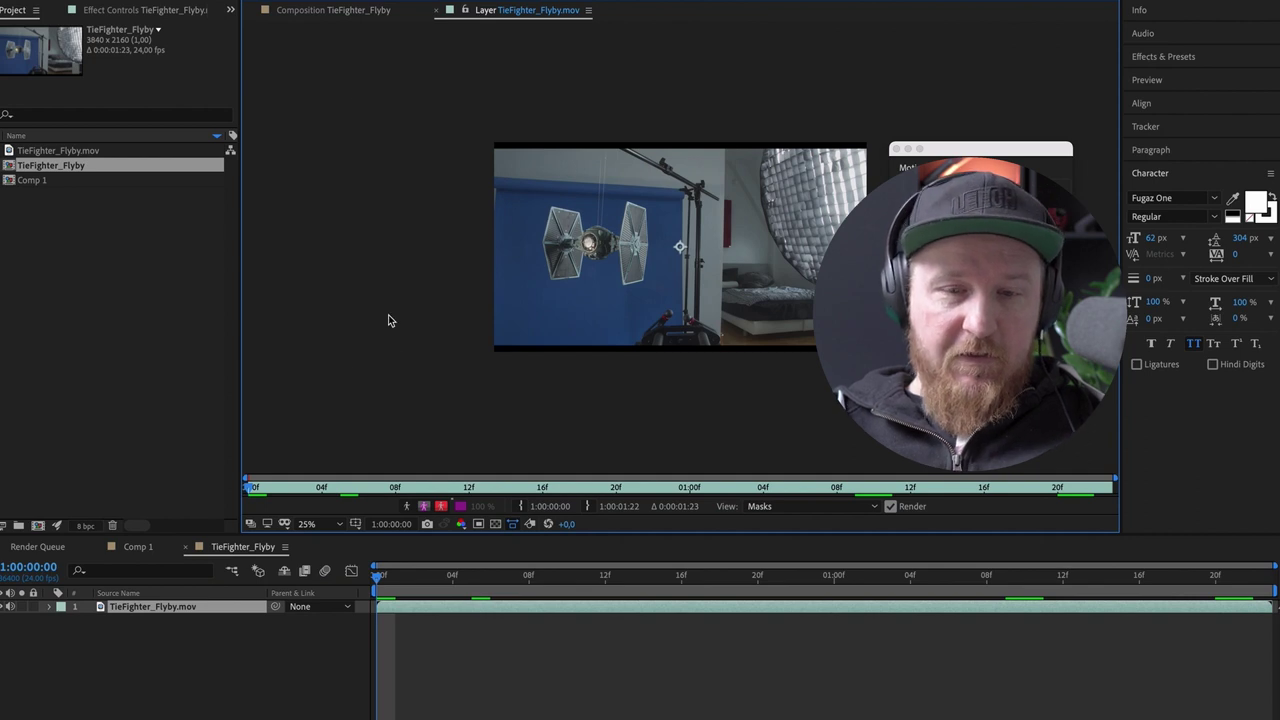
scroll(601, 238, up, 4)
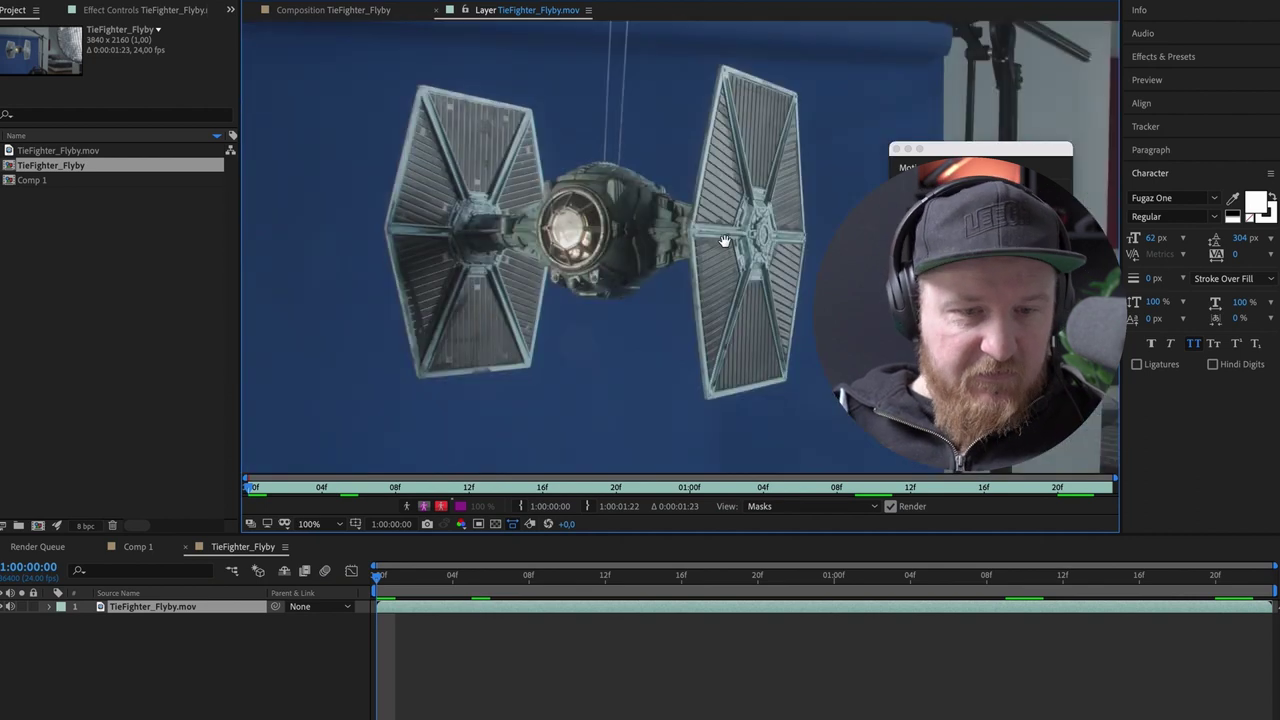
drag(724, 241, 819, 235)
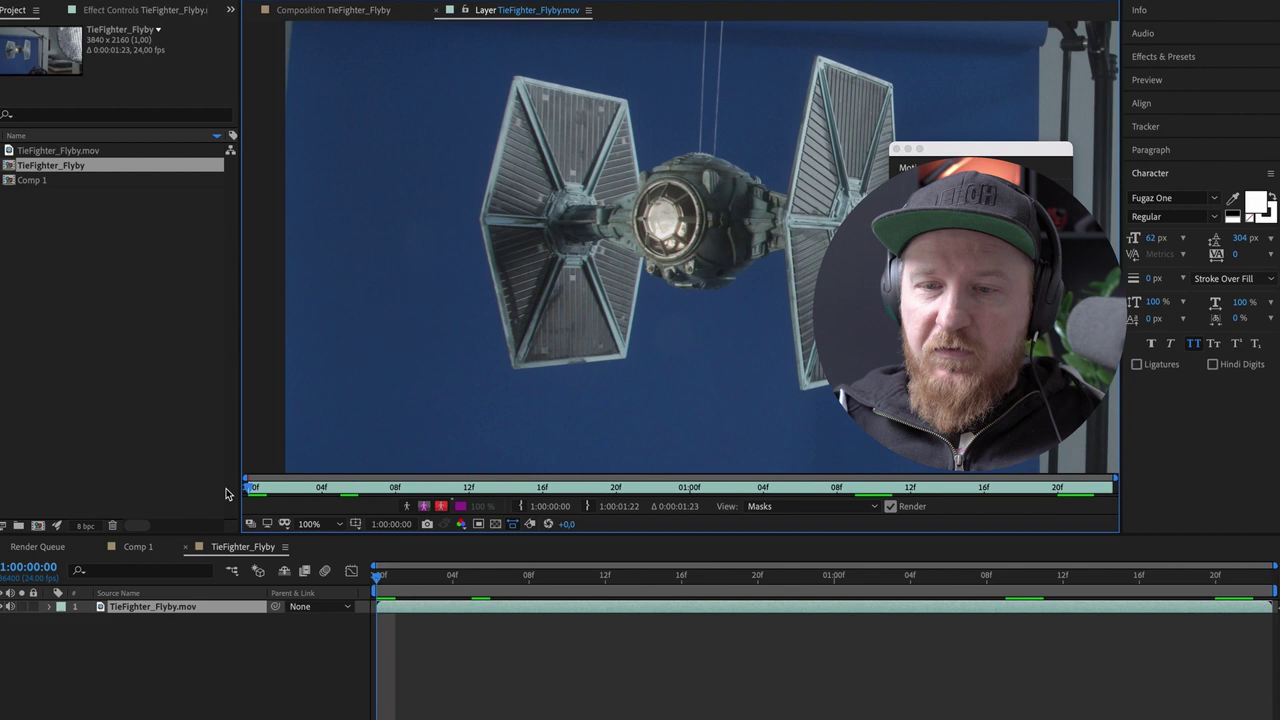
drag(939, 148, 1148, 224)
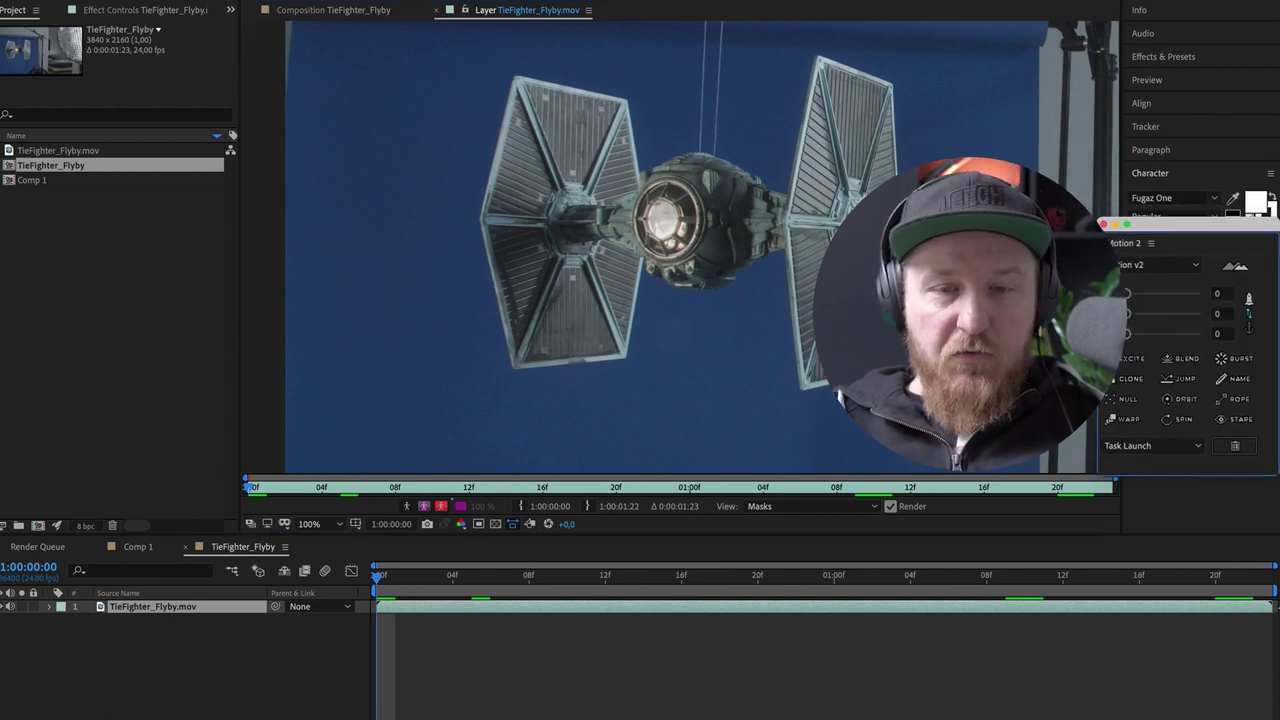
click(331, 3)
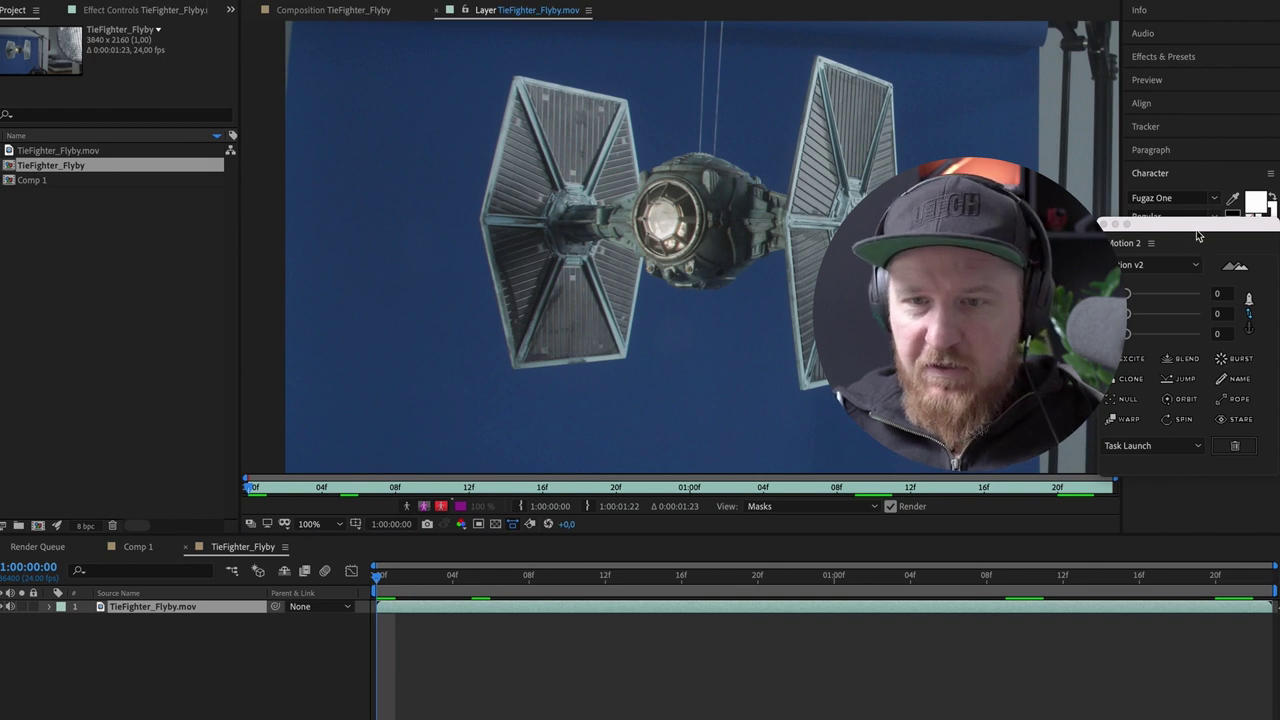
drag(1199, 228, 1034, 94)
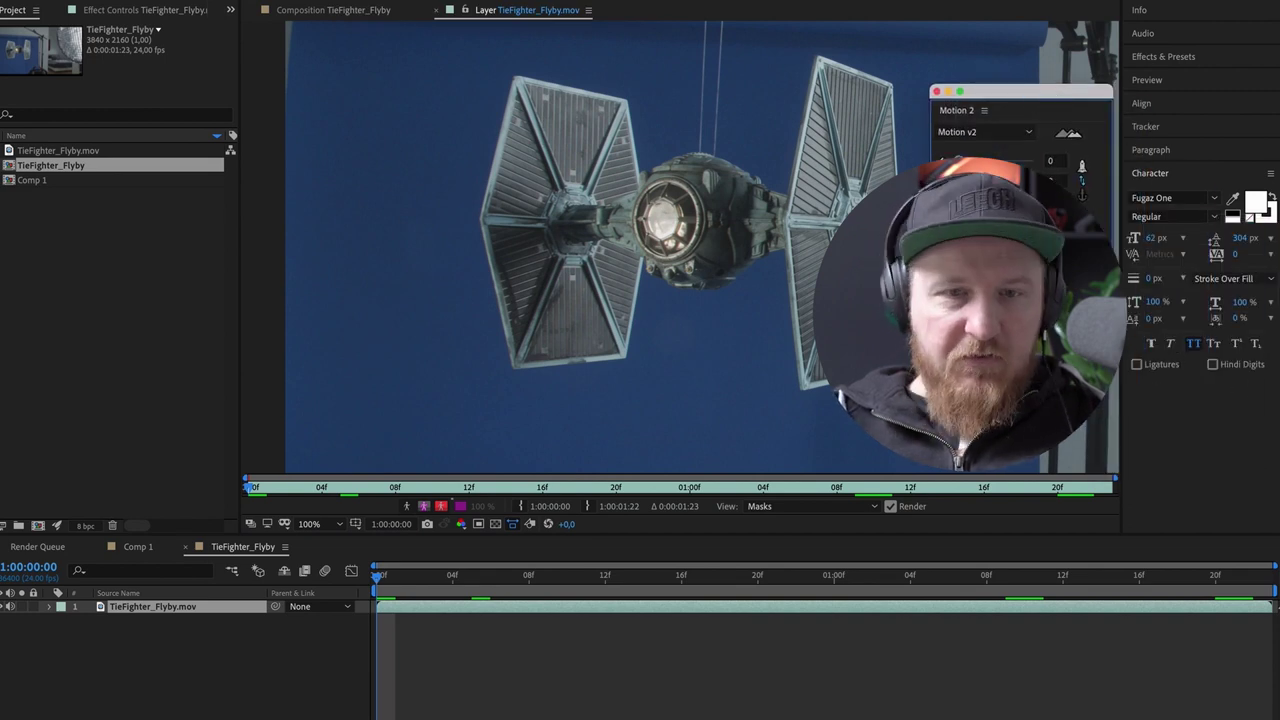
click(445, 2)
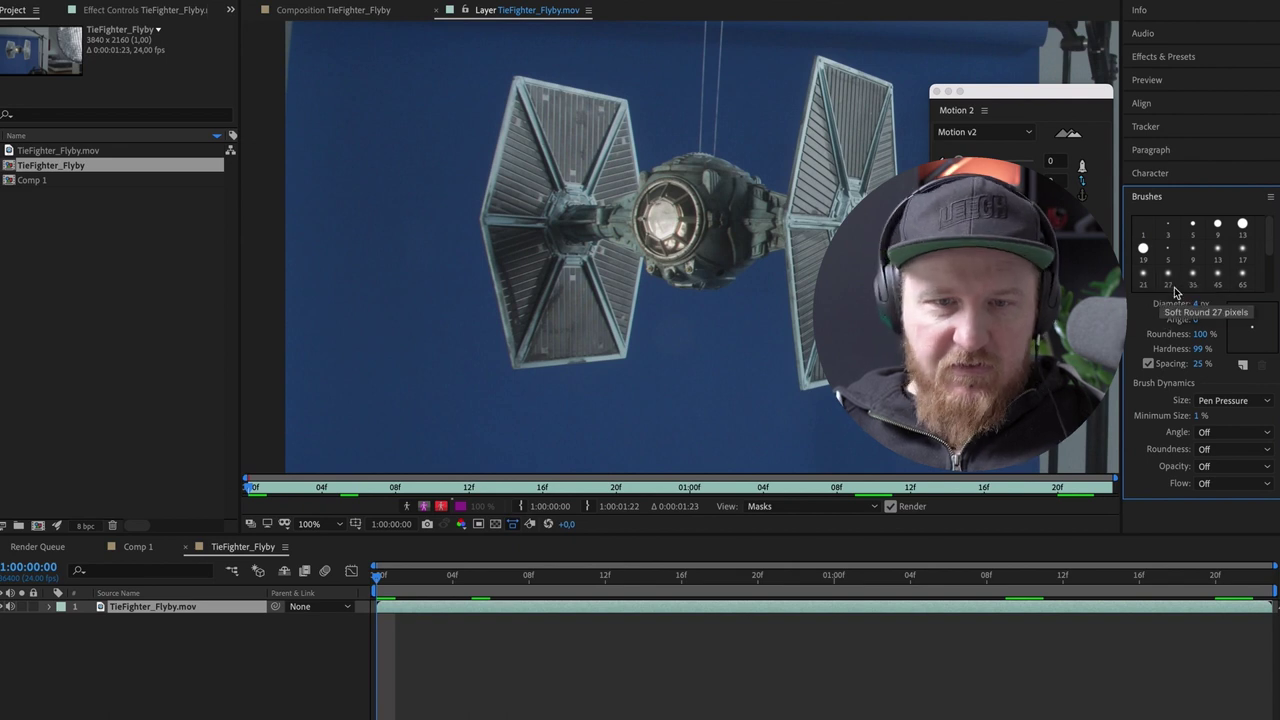
Roto-brush the TIE fighter's wings with a 45 px, then a 27 px brush
click(1228, 286)
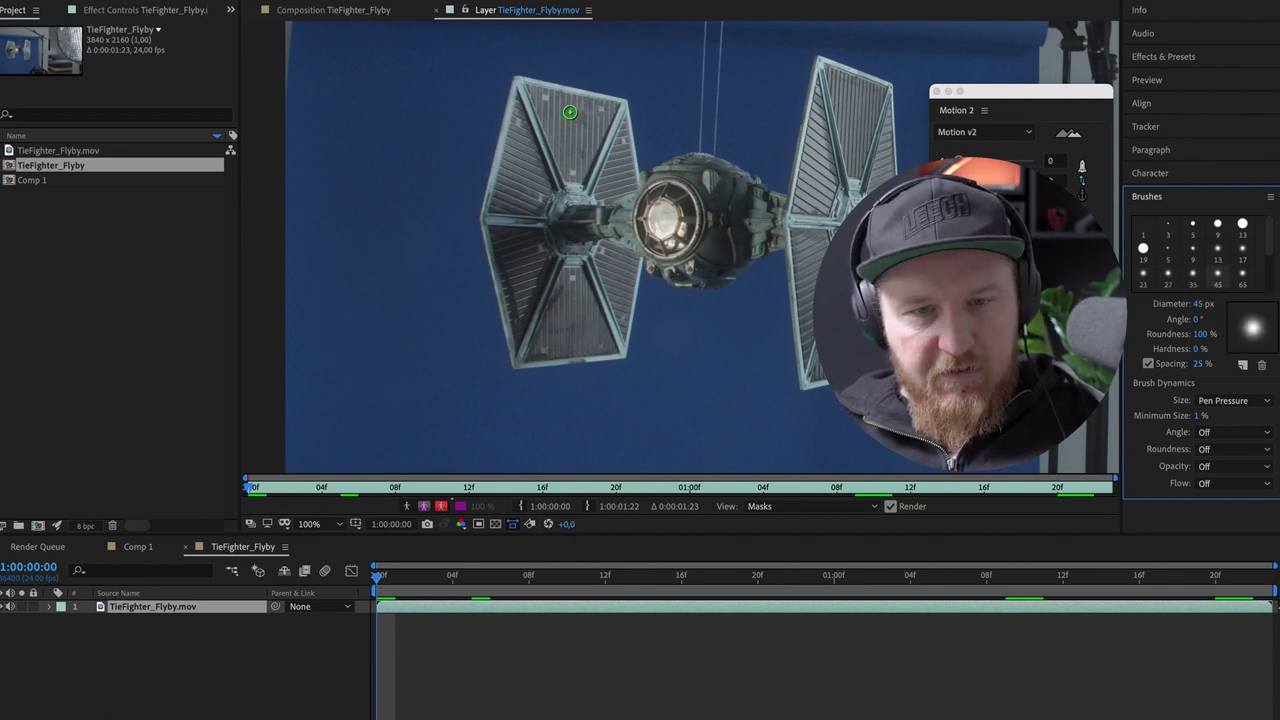
mouse_move(527, 88)
mouse_down()
mouse_move(514, 232)
mouse_move(528, 330)
mouse_move(603, 329)
mouse_move(615, 220)
mouse_move(652, 236)
mouse_move(672, 265)
mouse_move(746, 238)
mouse_move(794, 244)
mouse_move(813, 343)
mouse_move(882, 147)
mouse_move(863, 86)
mouse_move(837, 88)
mouse_move(786, 211)
mouse_move(678, 161)
mouse_move(615, 183)
mouse_move(600, 115)
mouse_up()
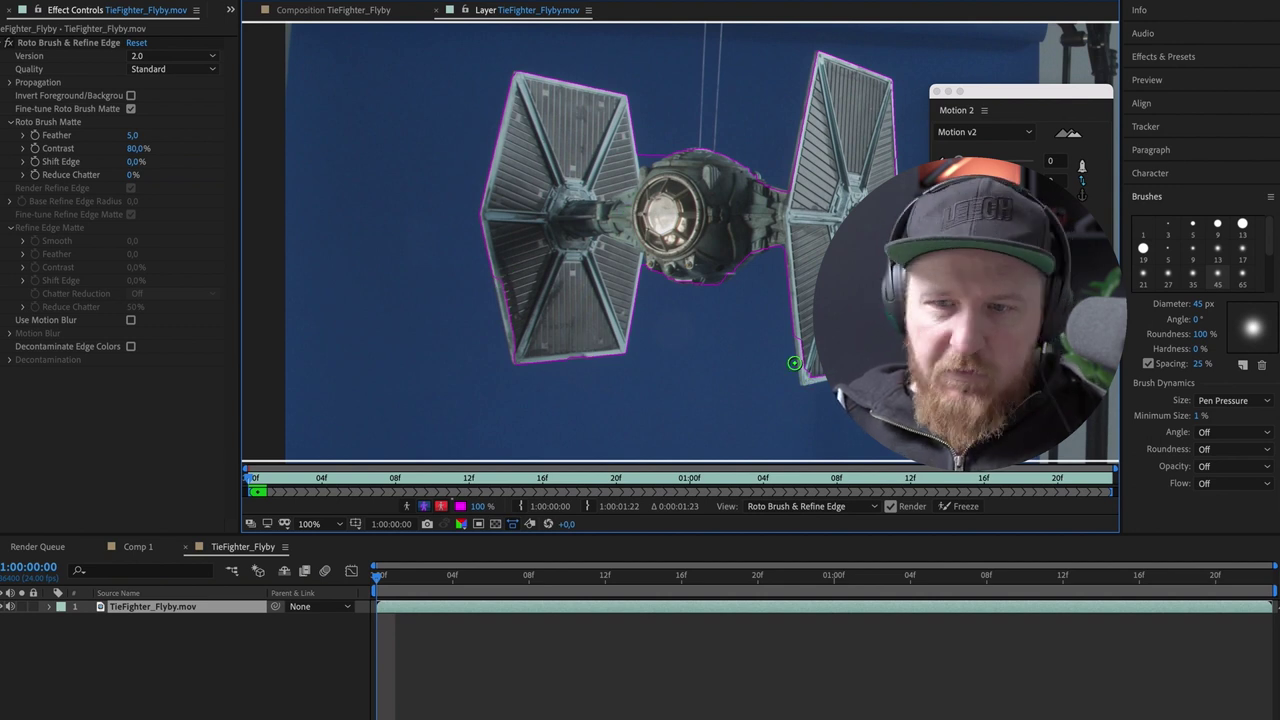
click(1172, 286)
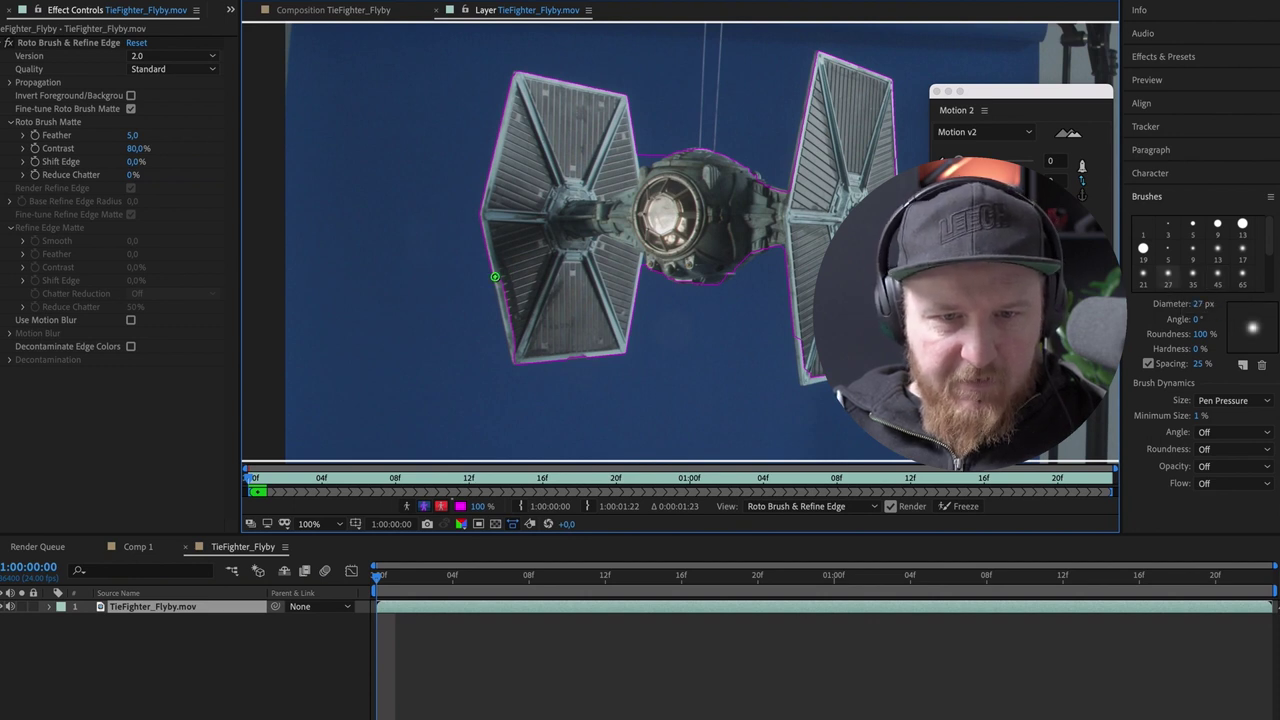
drag(496, 273, 518, 352)
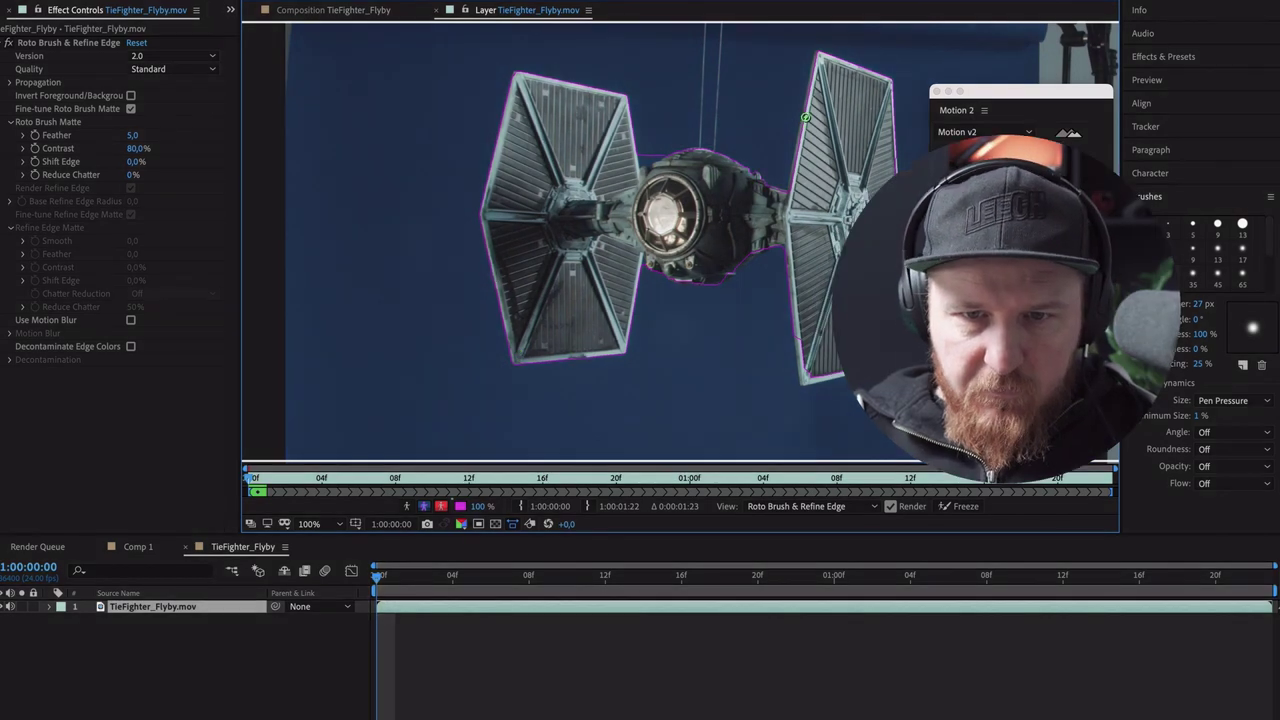
drag(817, 54, 791, 190)
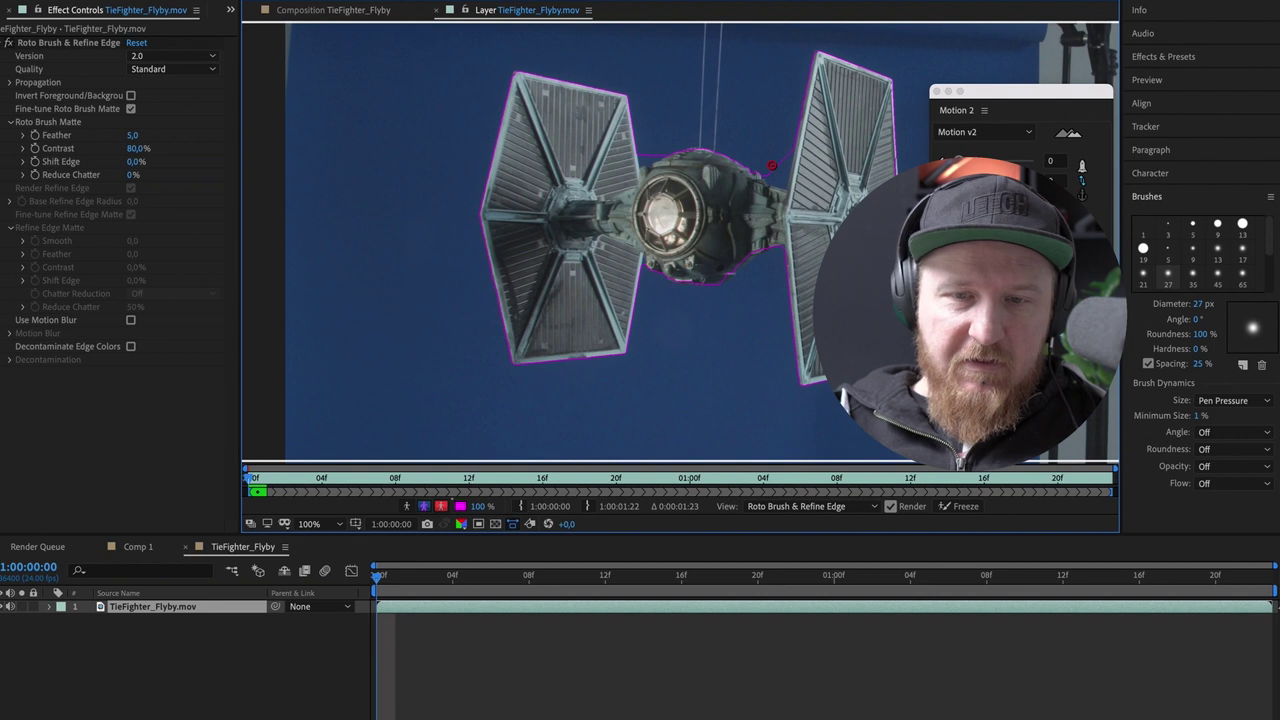
Subtract stray blue backdrop along the fuselage and wing edges, and set roto quality to Best
drag(779, 179, 758, 124)
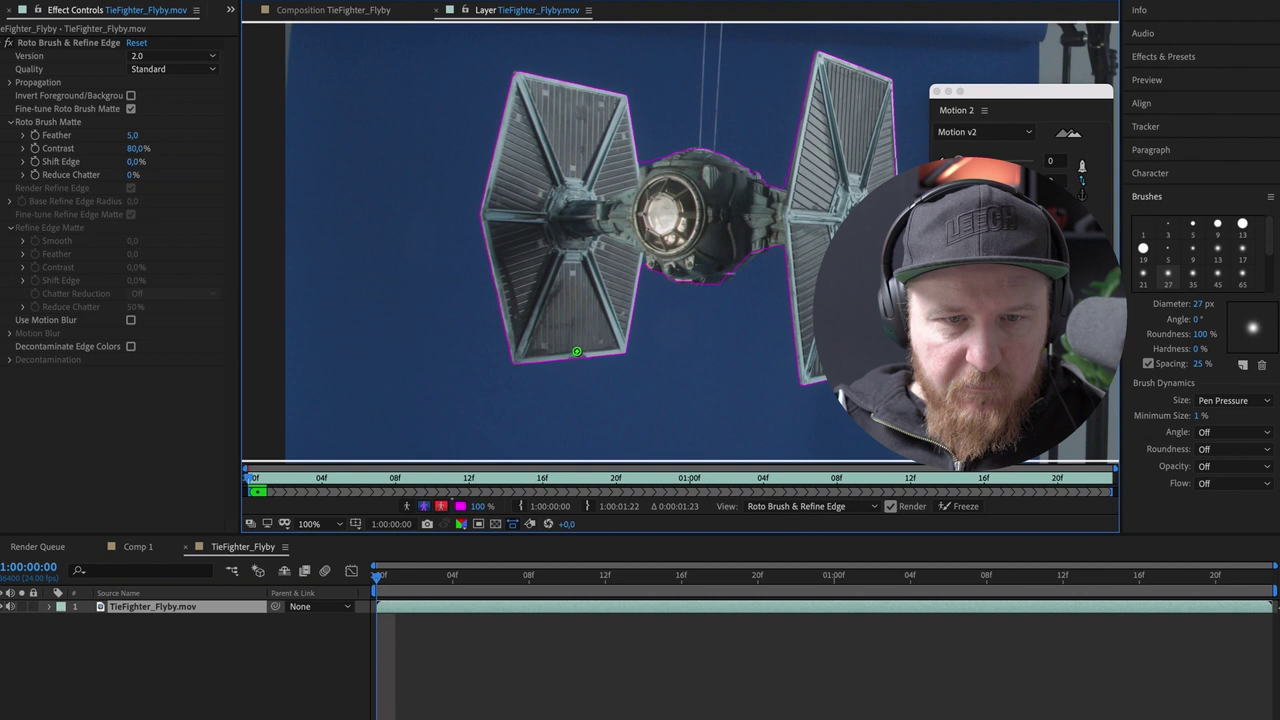
scroll(487, 277, up, 5)
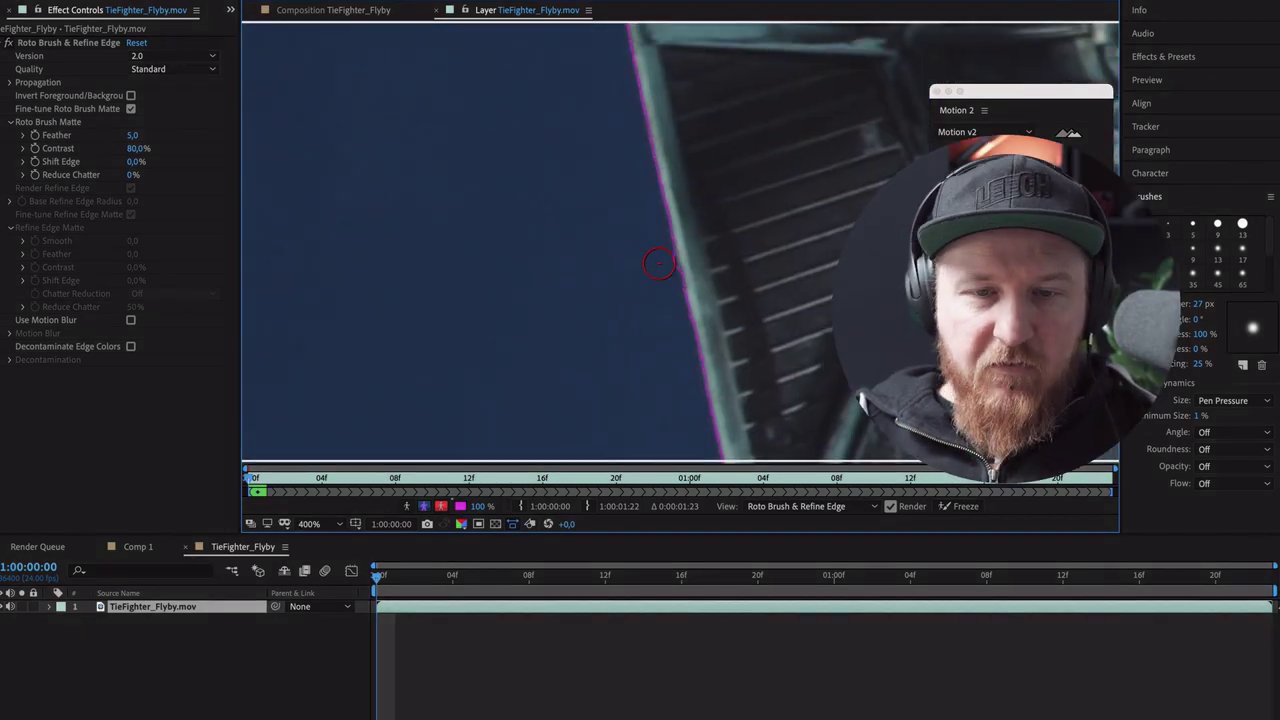
scroll(713, 238, down, 2)
drag(473, 264, 477, 342)
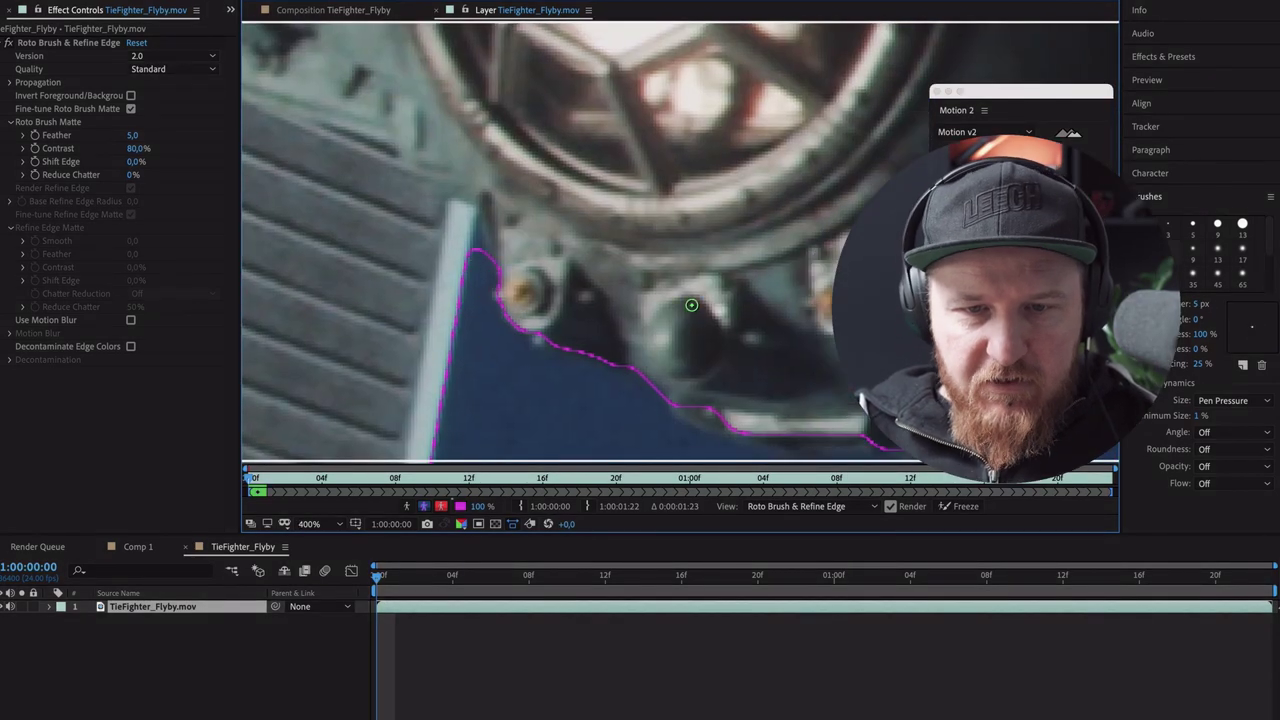
scroll(690, 300, down, 2)
scroll(808, 81, up, 2)
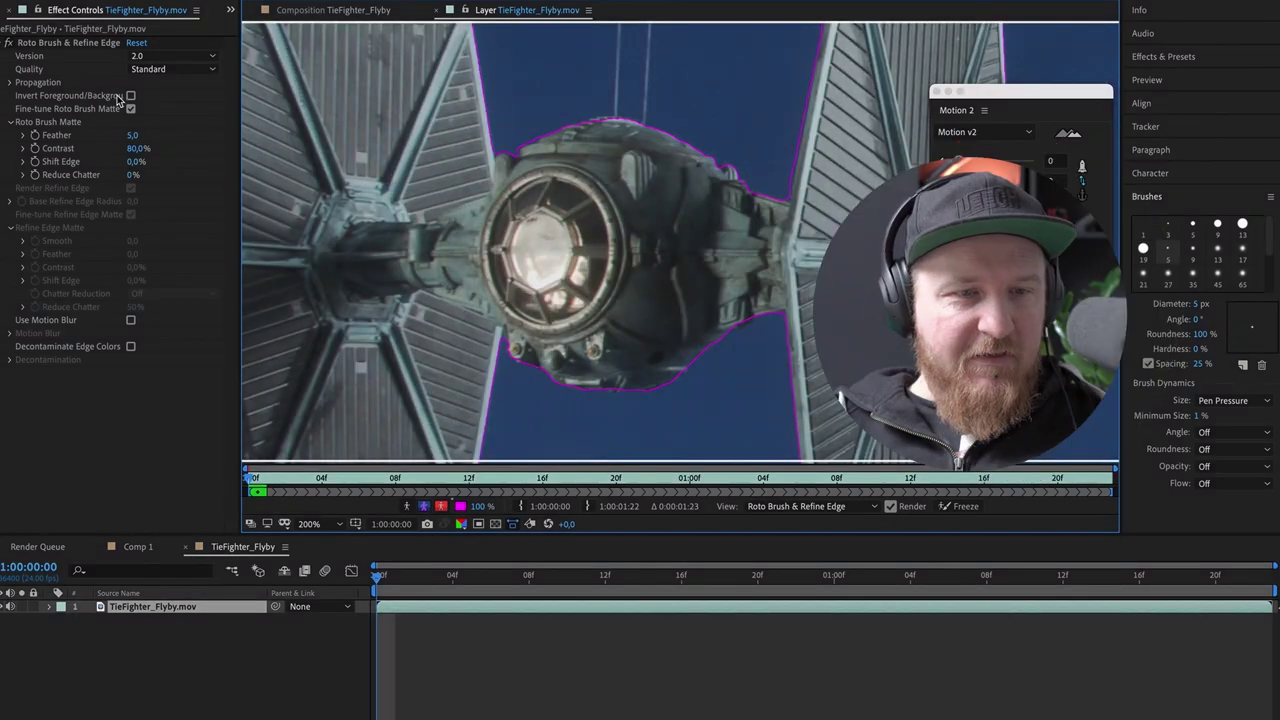
click(148, 69)
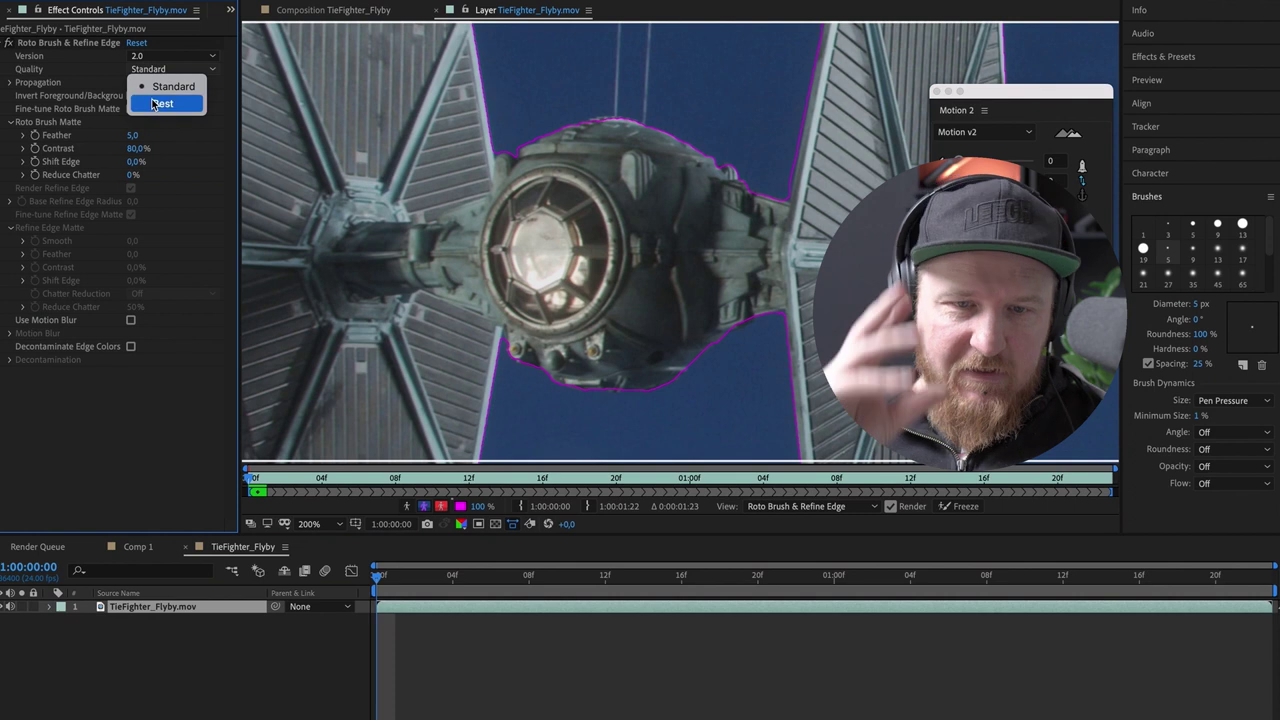
click(157, 104)
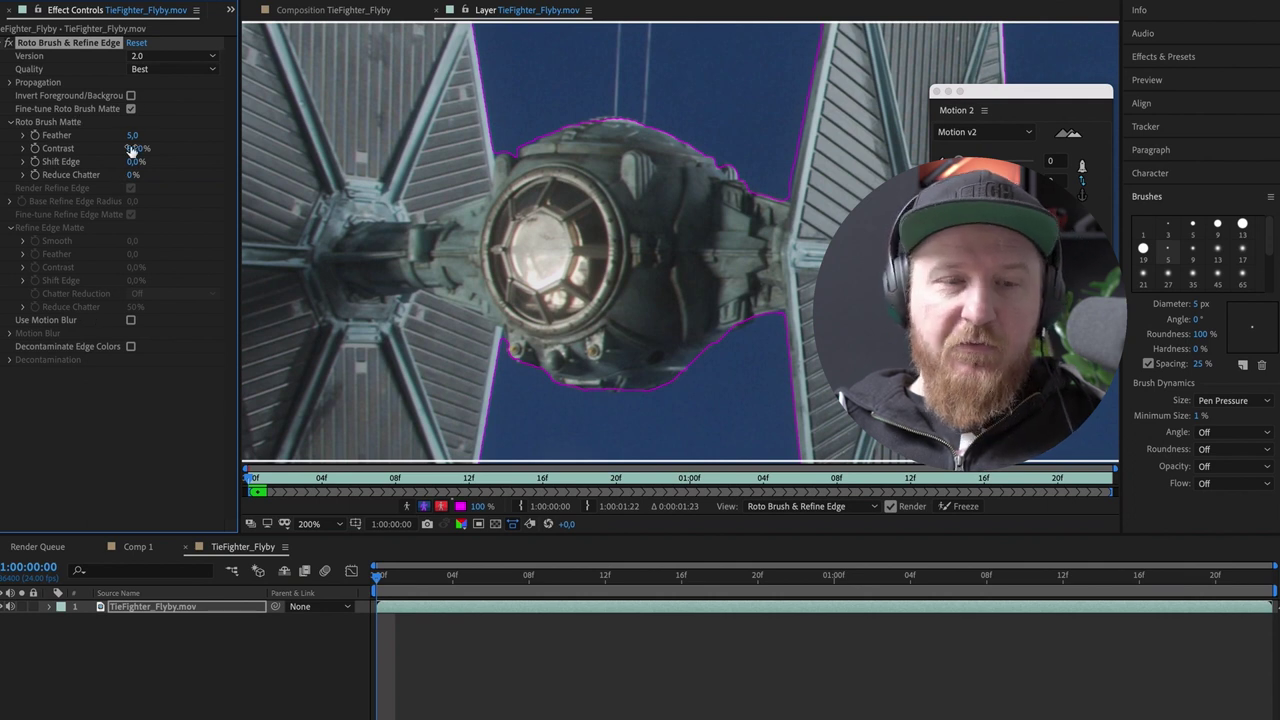
Set Feather 5, Shift Edge -10%, Reduce Chatter 14%, and enable motion blur and edge decontamination
drag(128, 136, 160, 138)
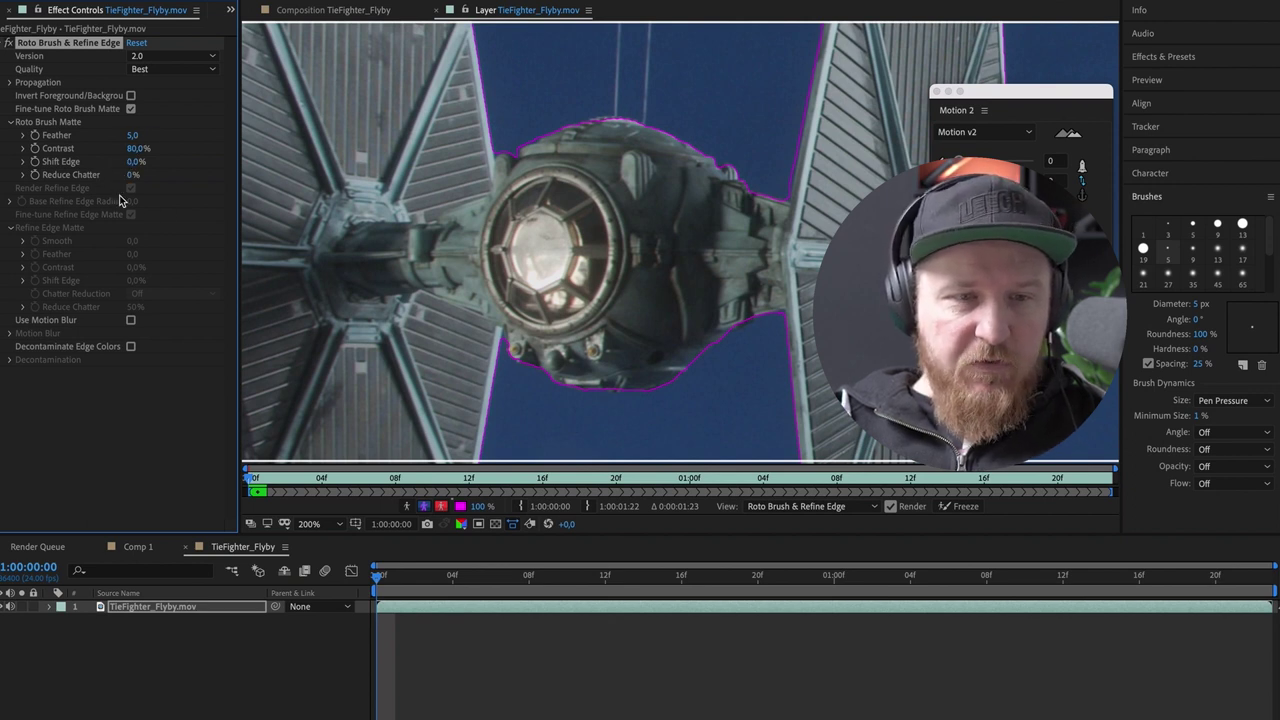
drag(134, 162, 128, 162)
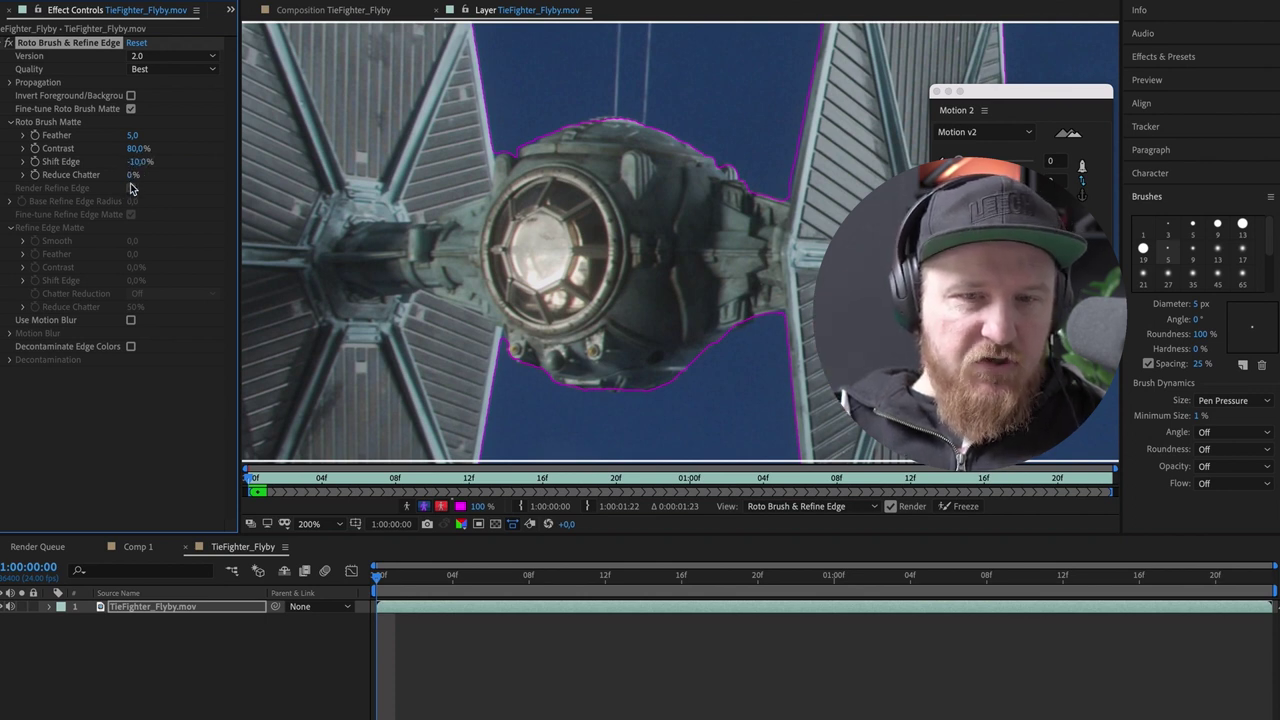
drag(132, 175, 120, 147)
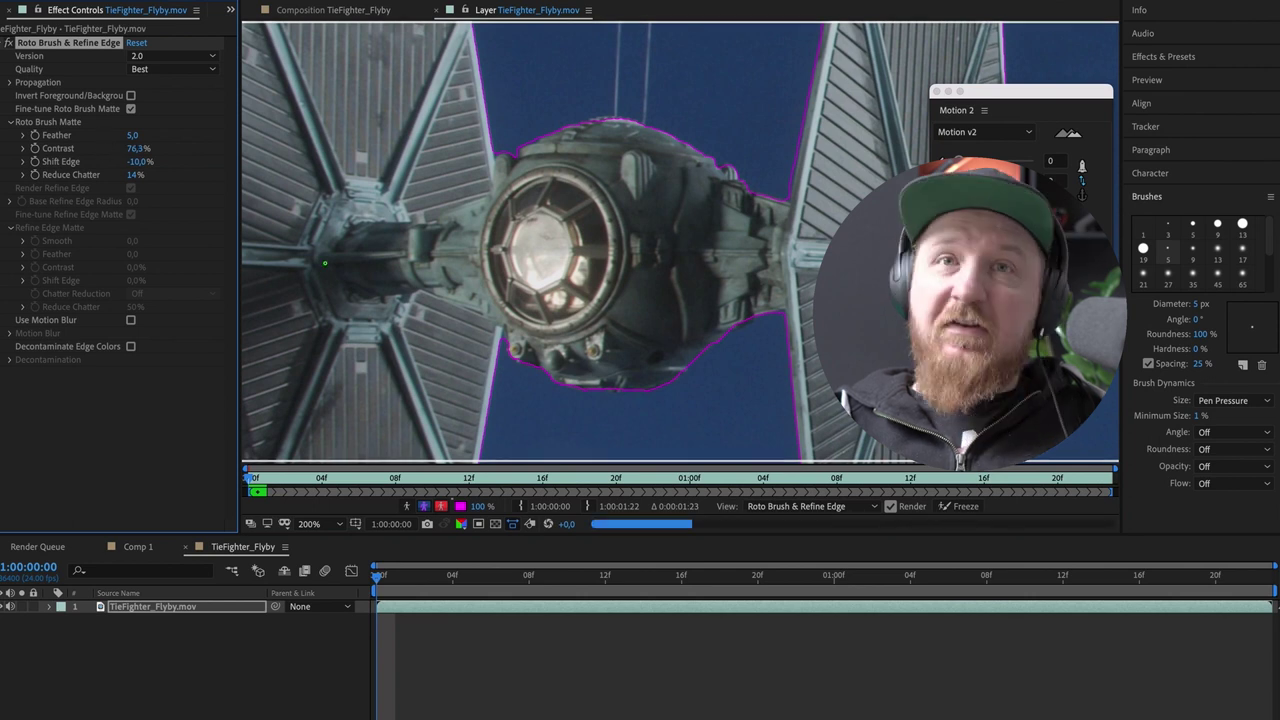
click(130, 321)
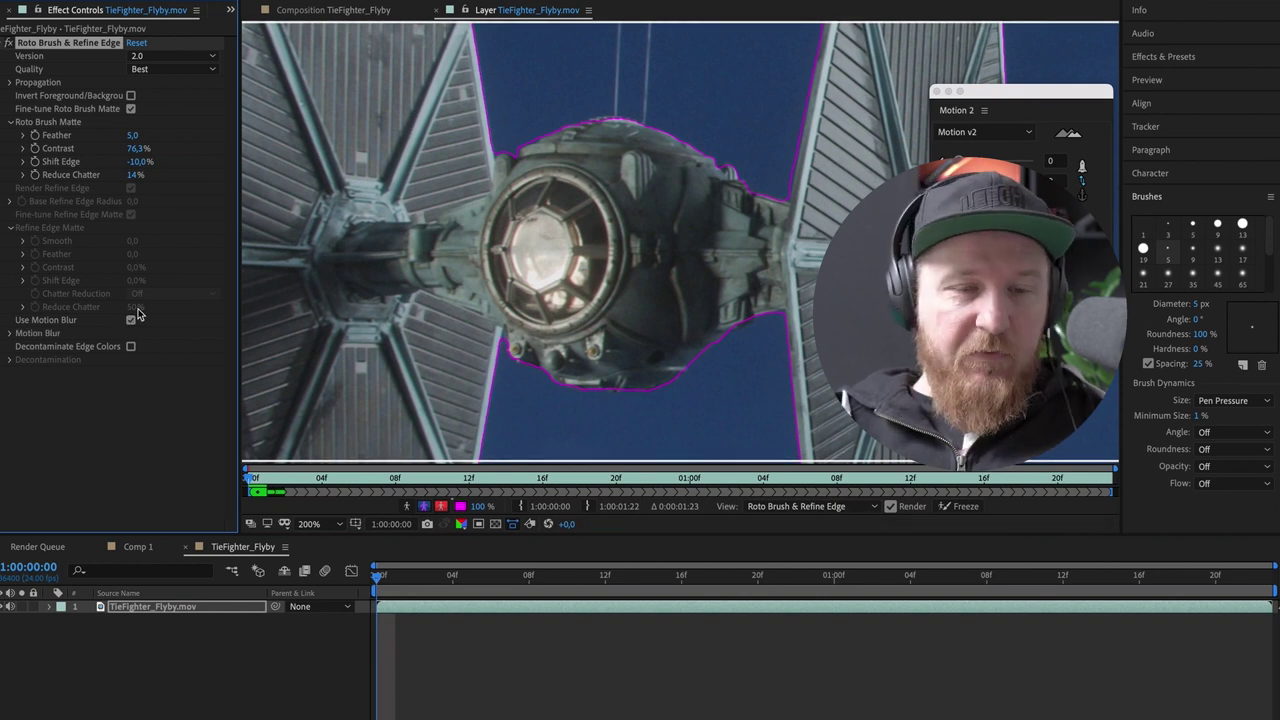
click(130, 346)
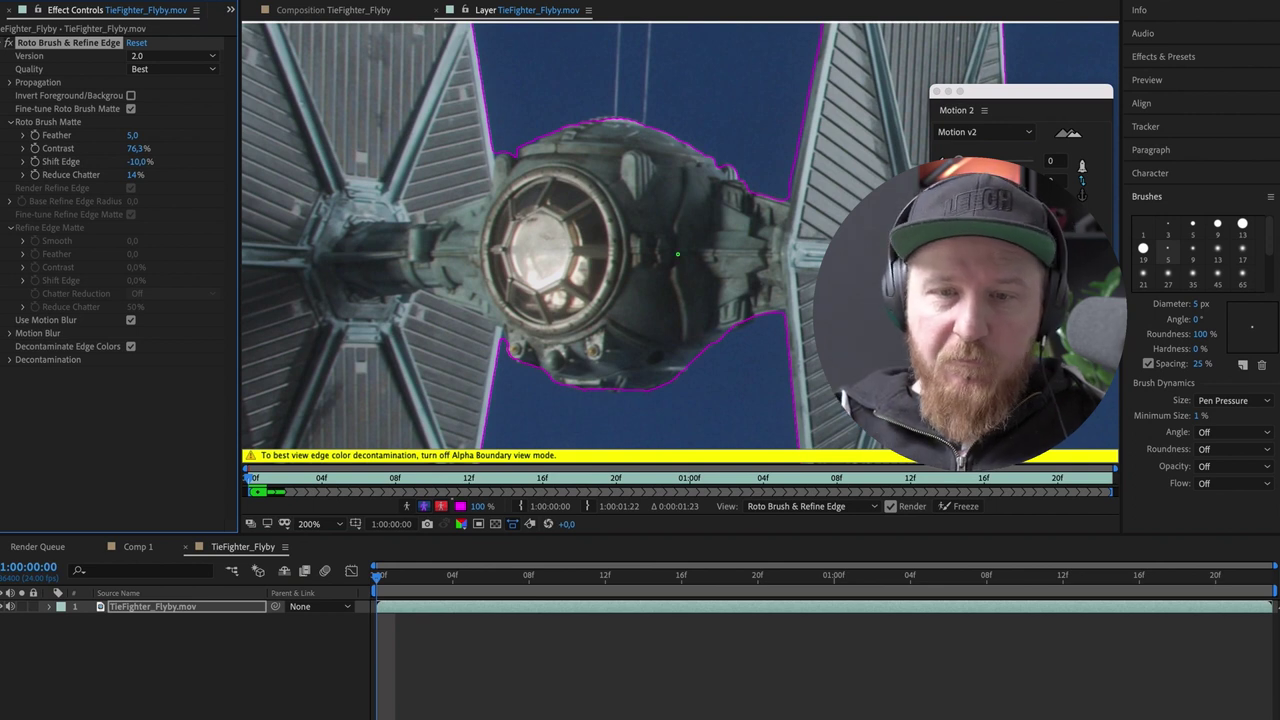
scroll(690, 254, down, 1)
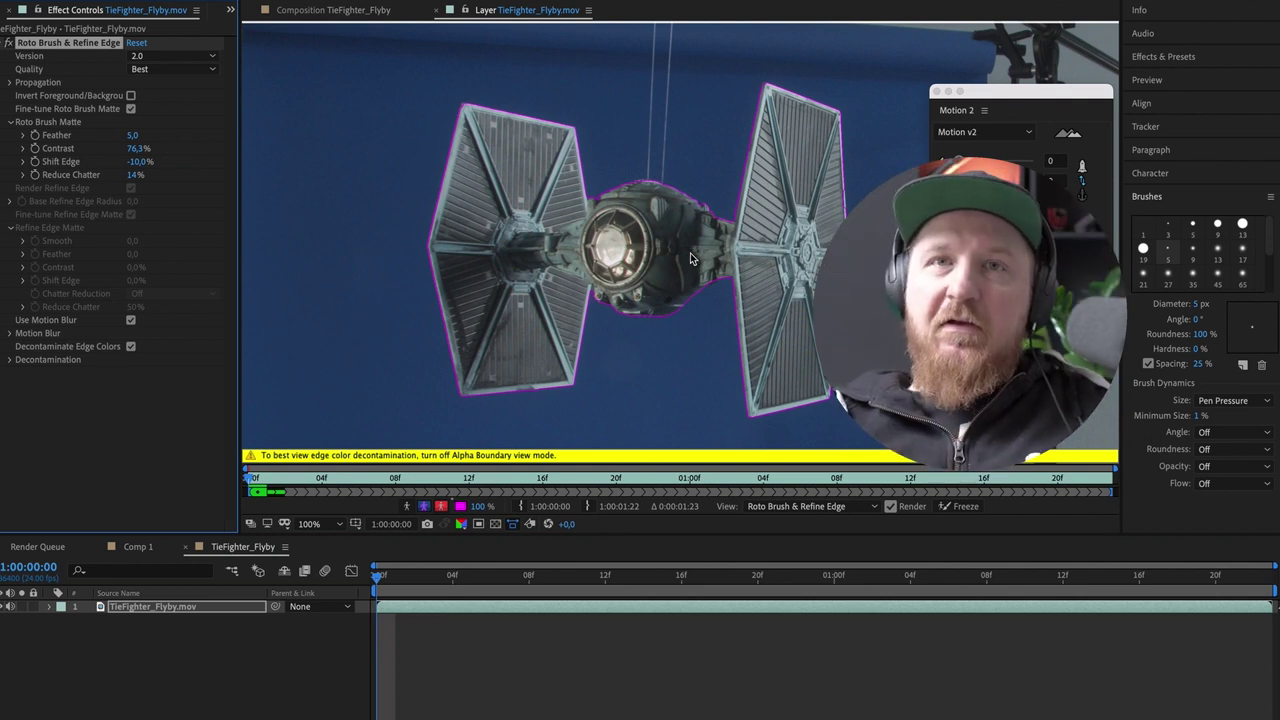
Propagate the Roto Brush matte through the clip, step back to frame 4, and freeze it
key(space)
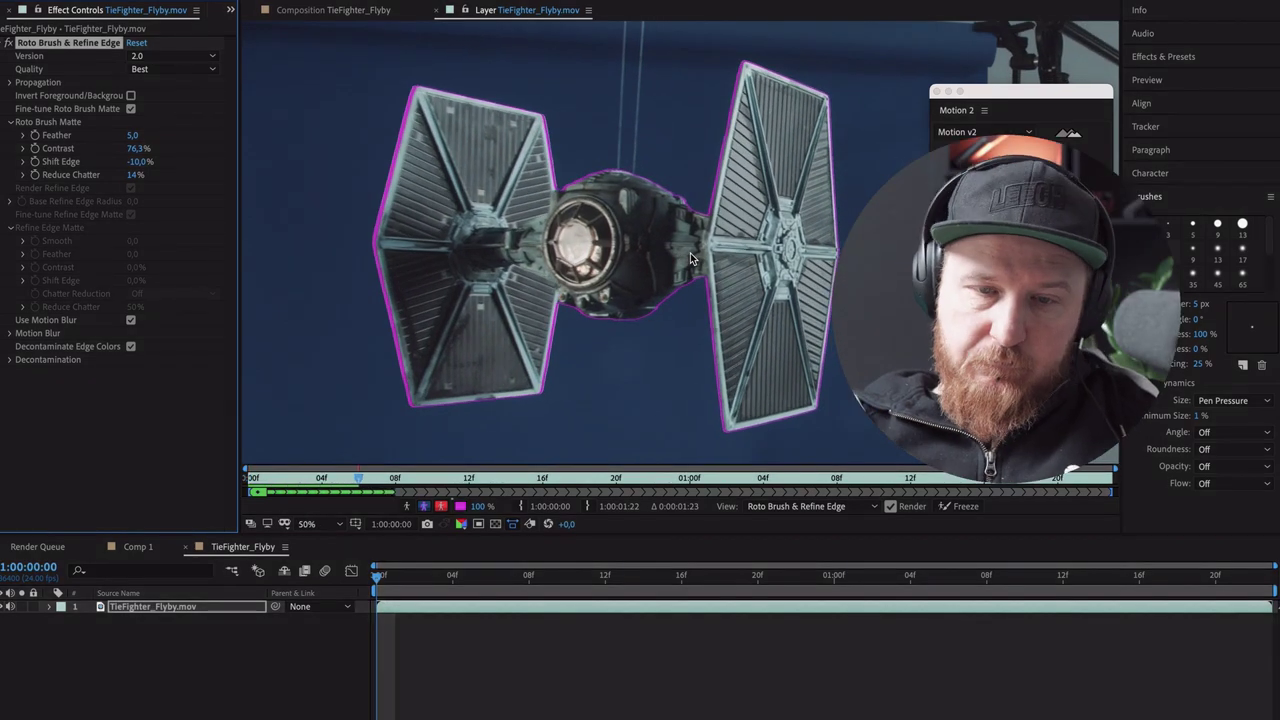
scroll(690, 258, down, 1)
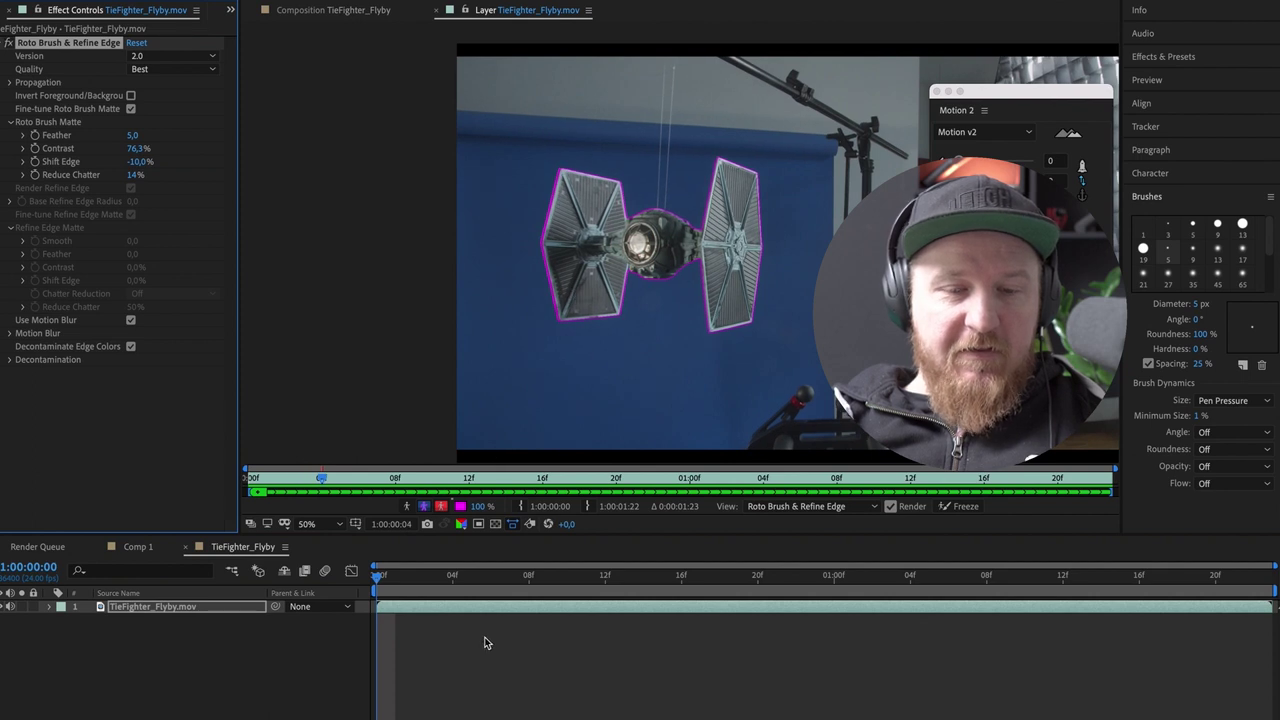
click(483, 643)
key(Page_Up)
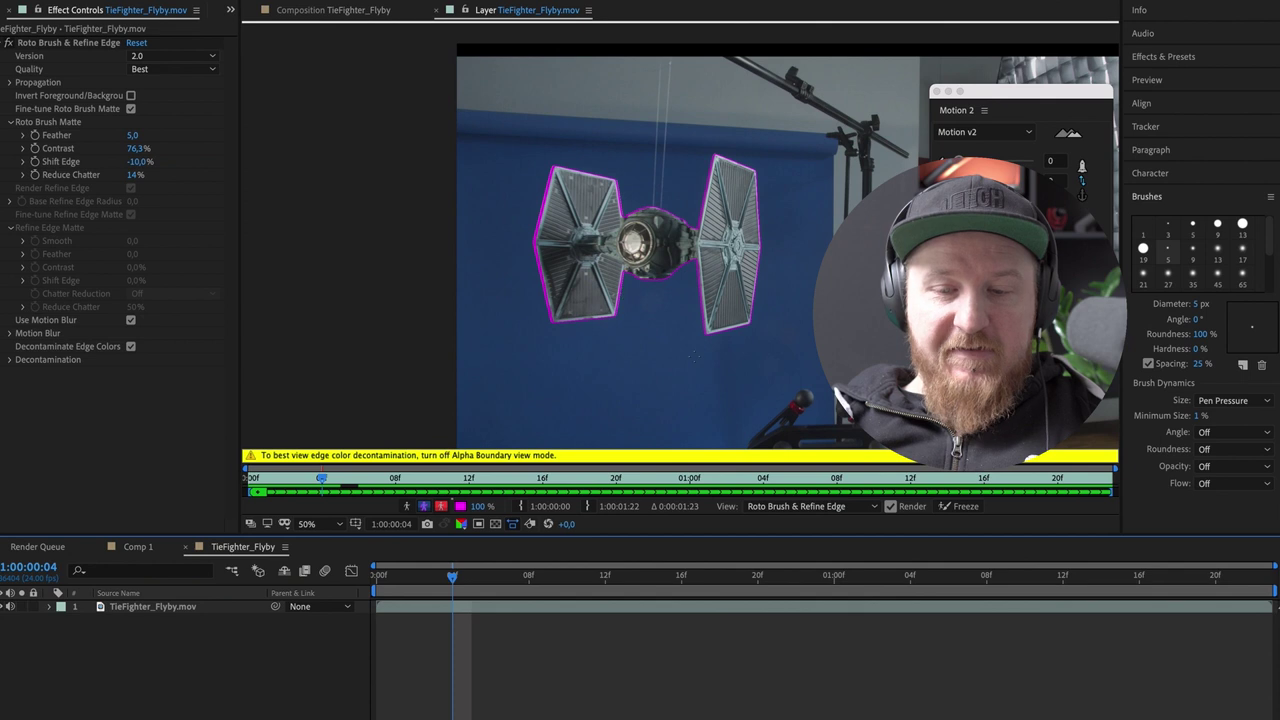
click(963, 508)
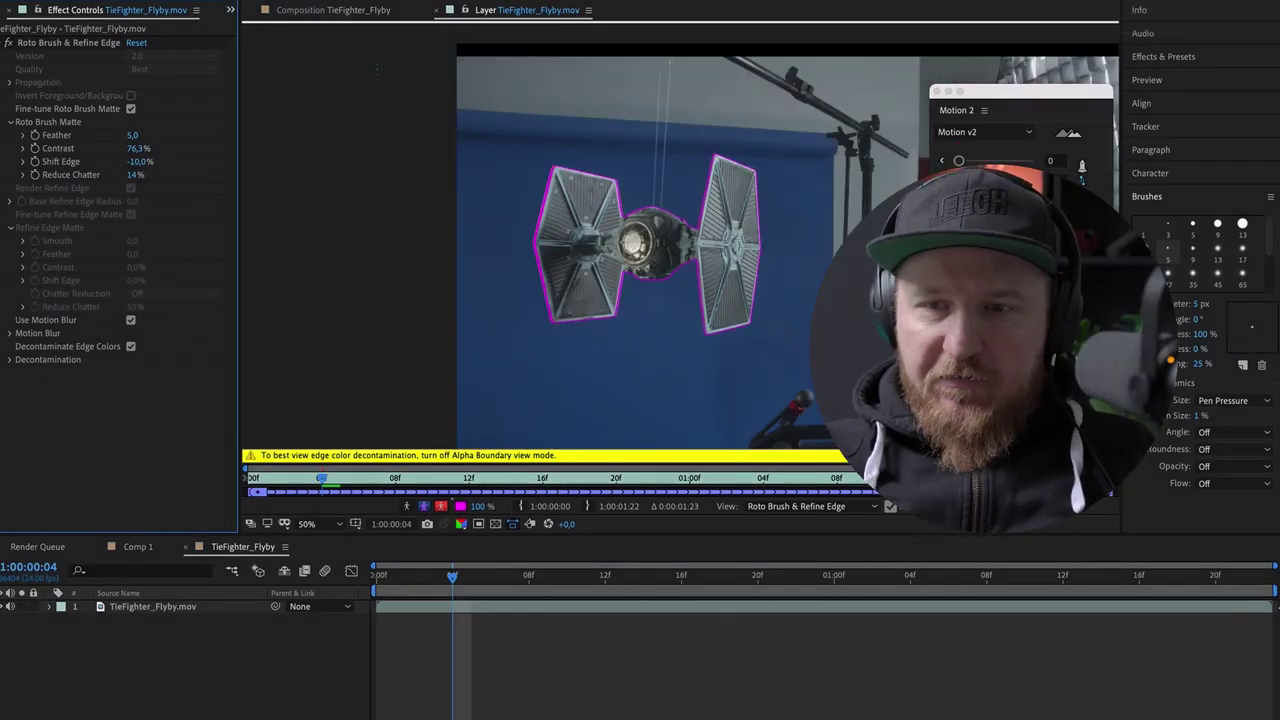
click(231, 9)
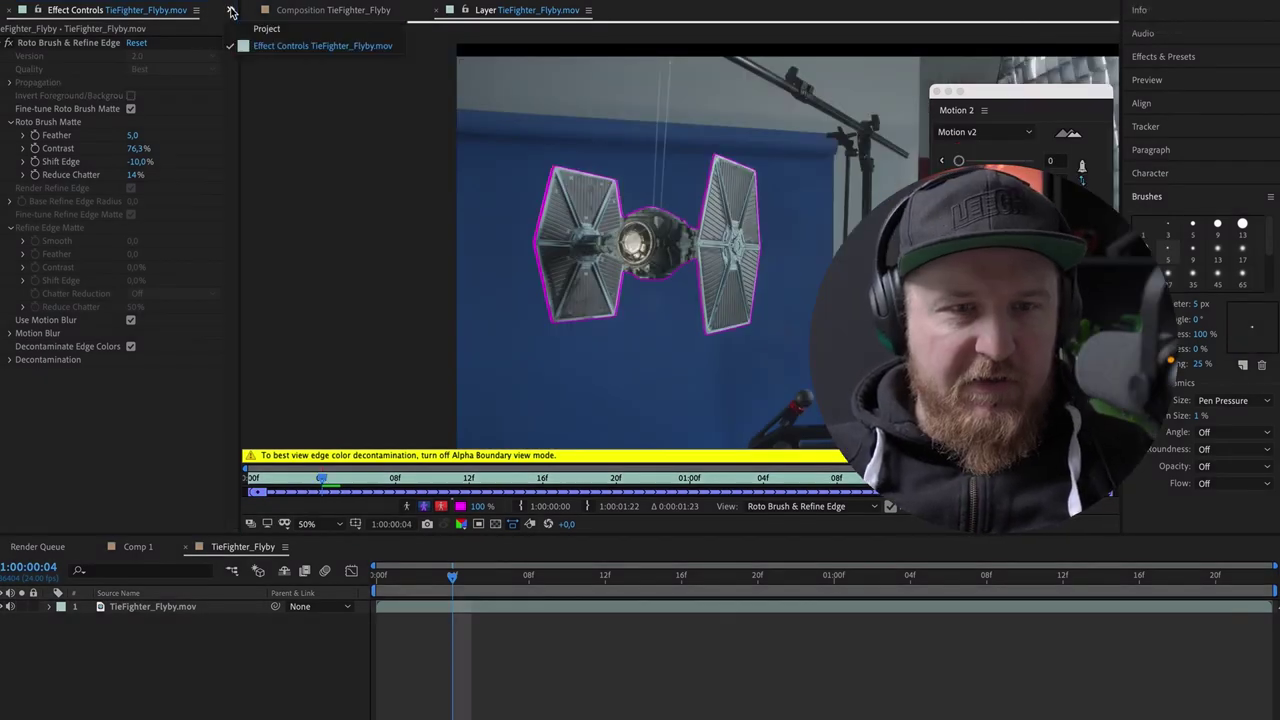
click(262, 28)
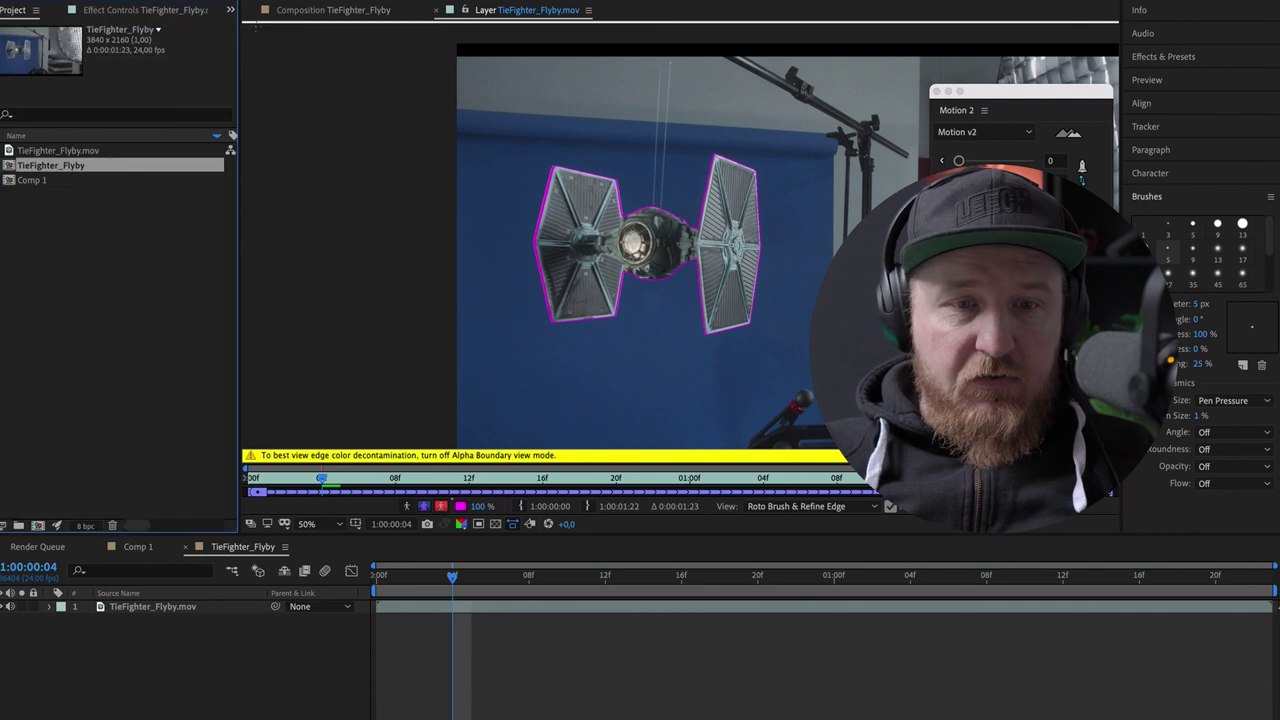
click(57, 308)
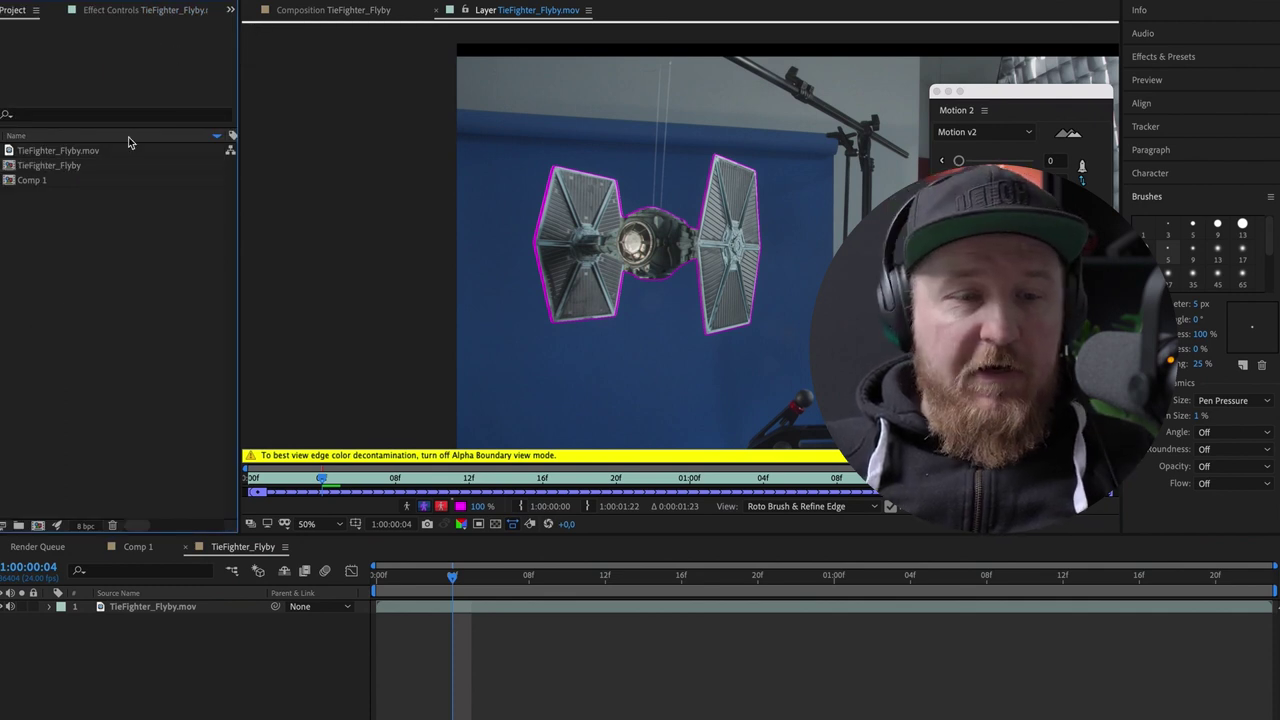
click(296, 14)
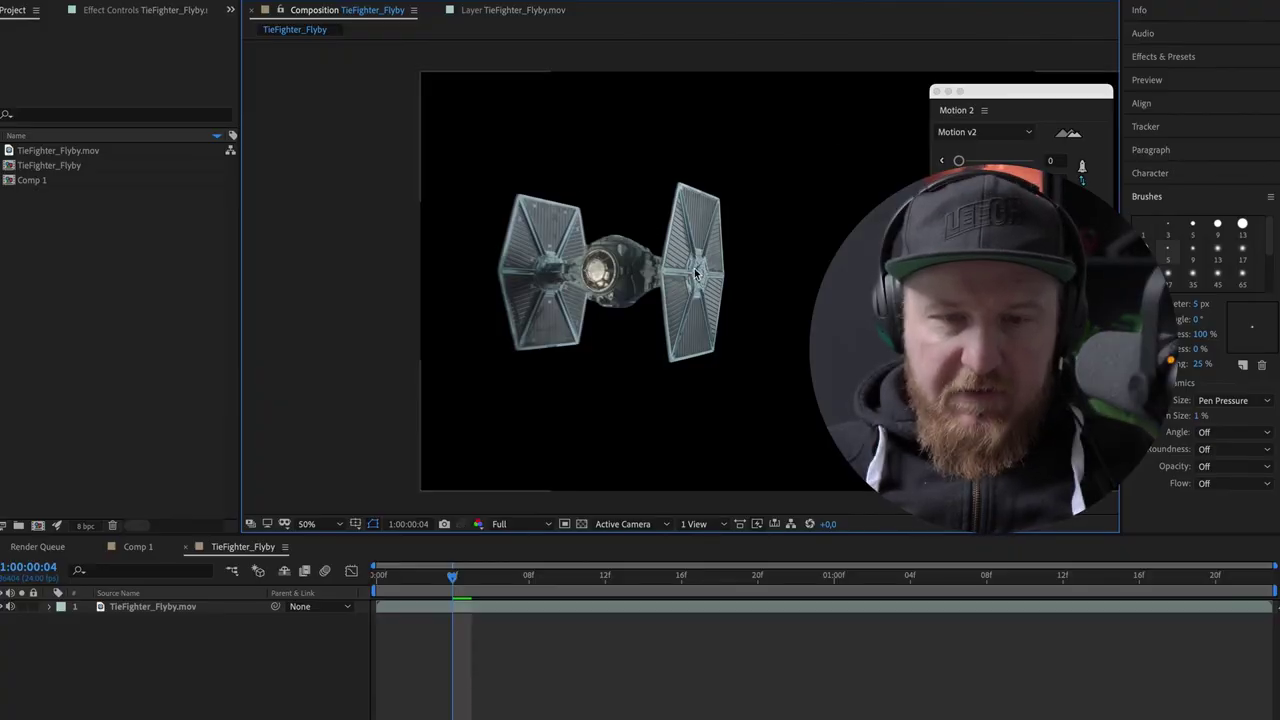
scroll(695, 272, up, 2)
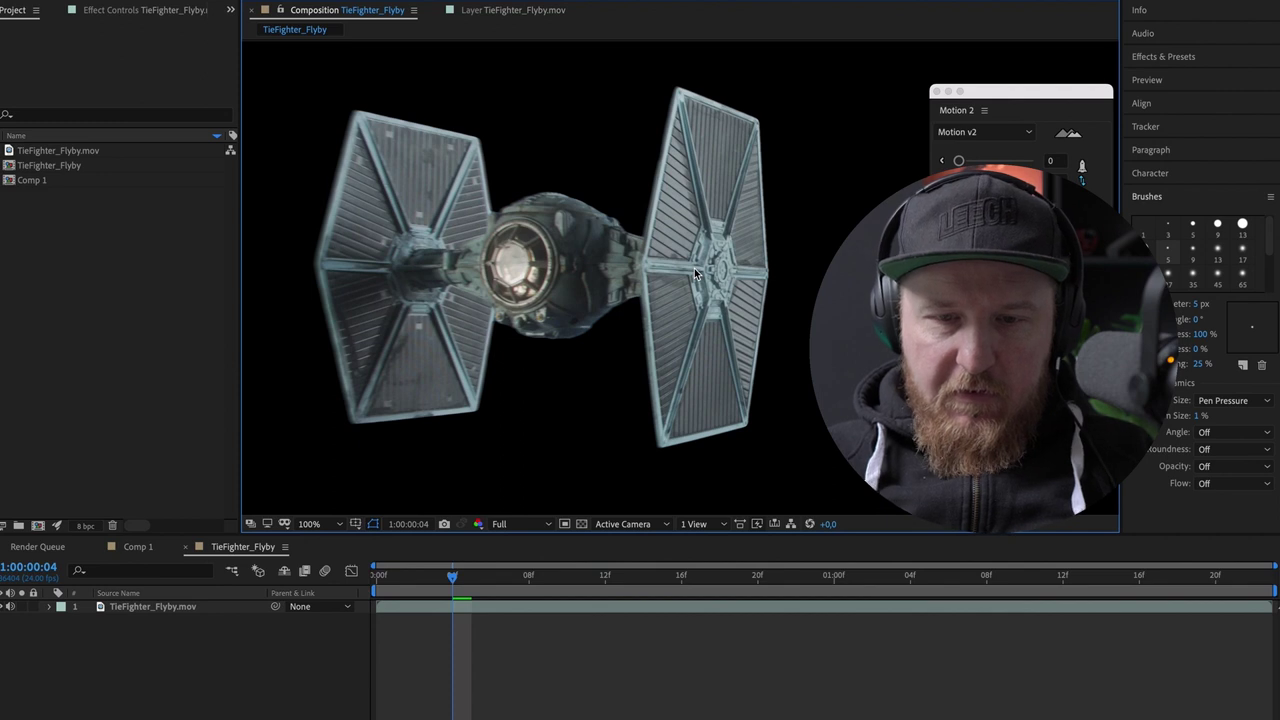
click(495, 579)
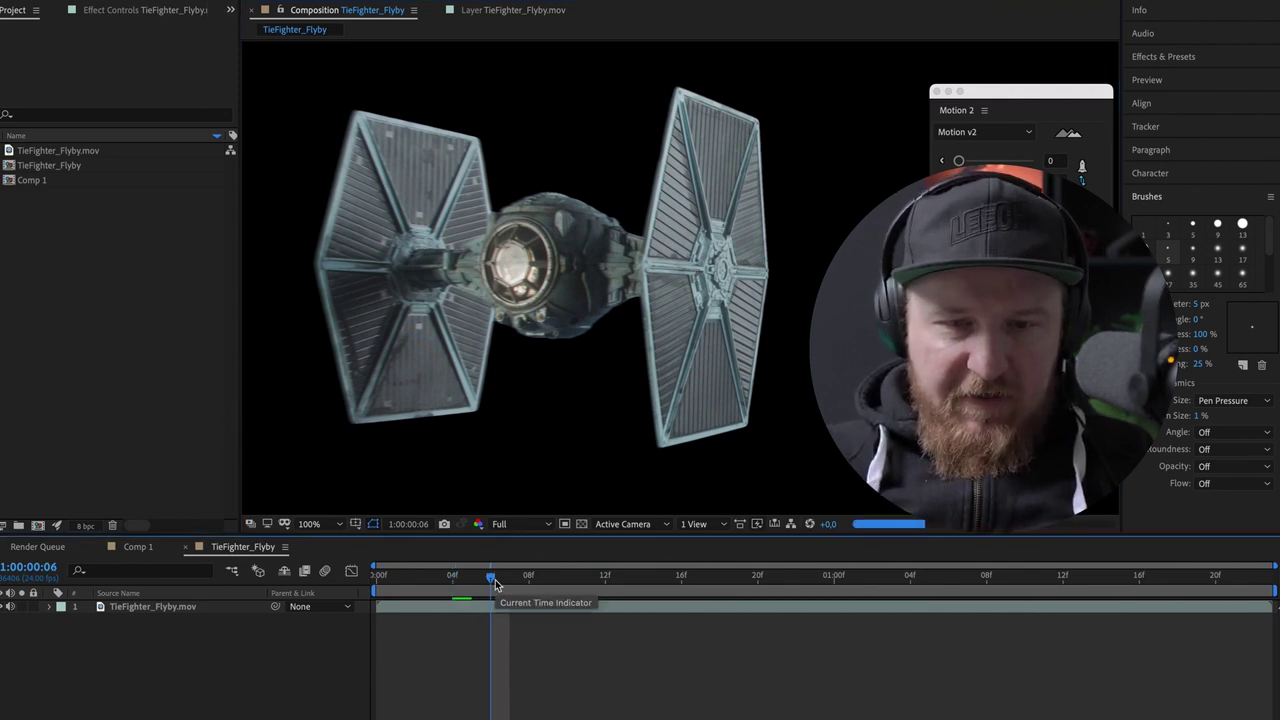
click(510, 523)
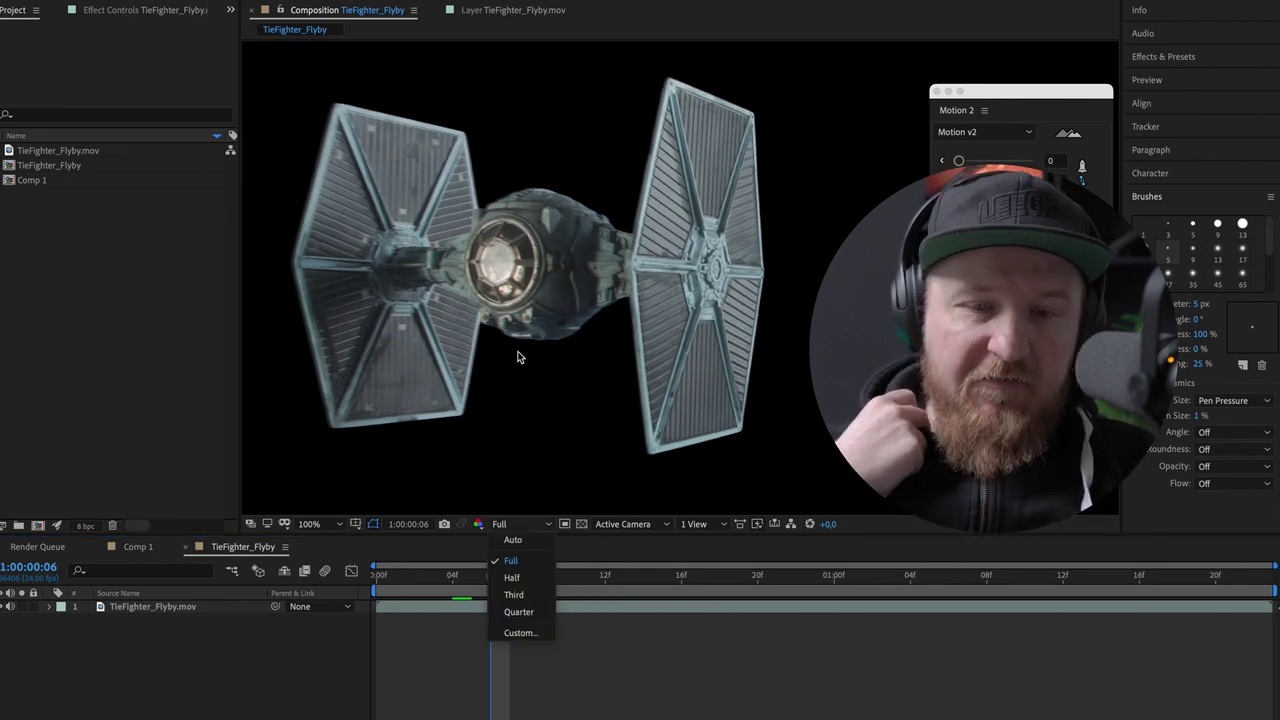
click(563, 409)
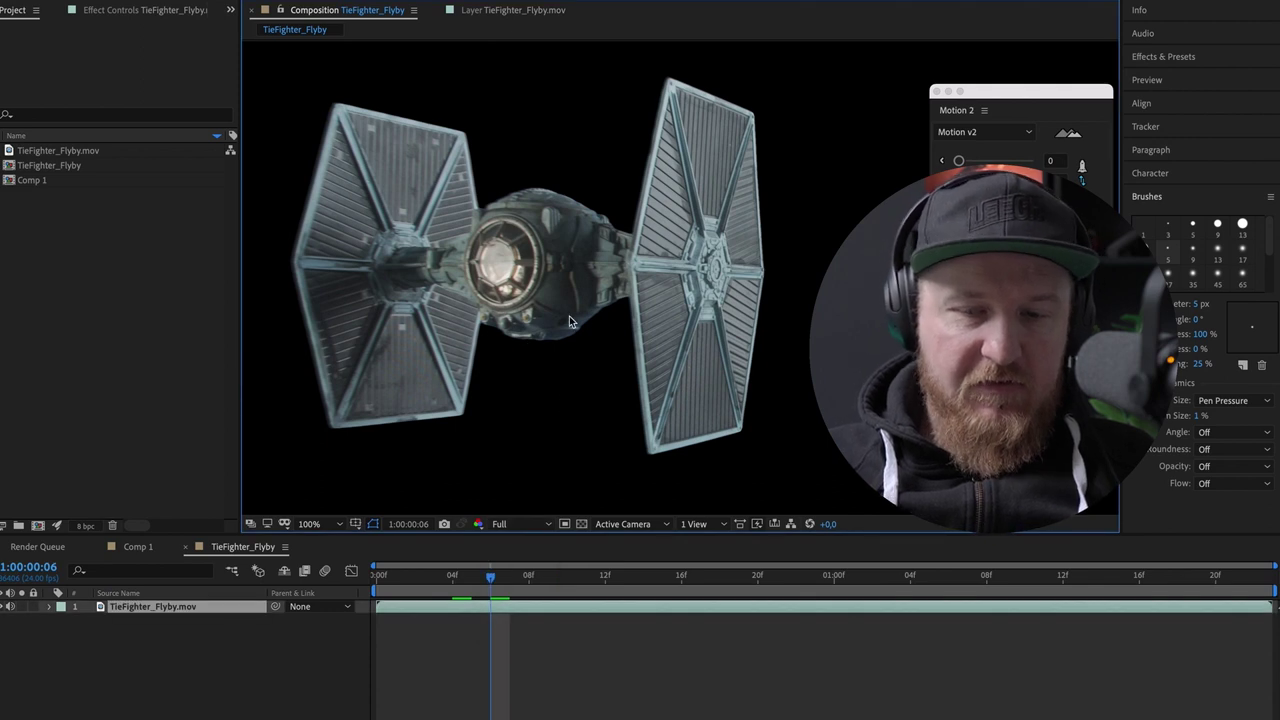
key(comma)
key(comma)
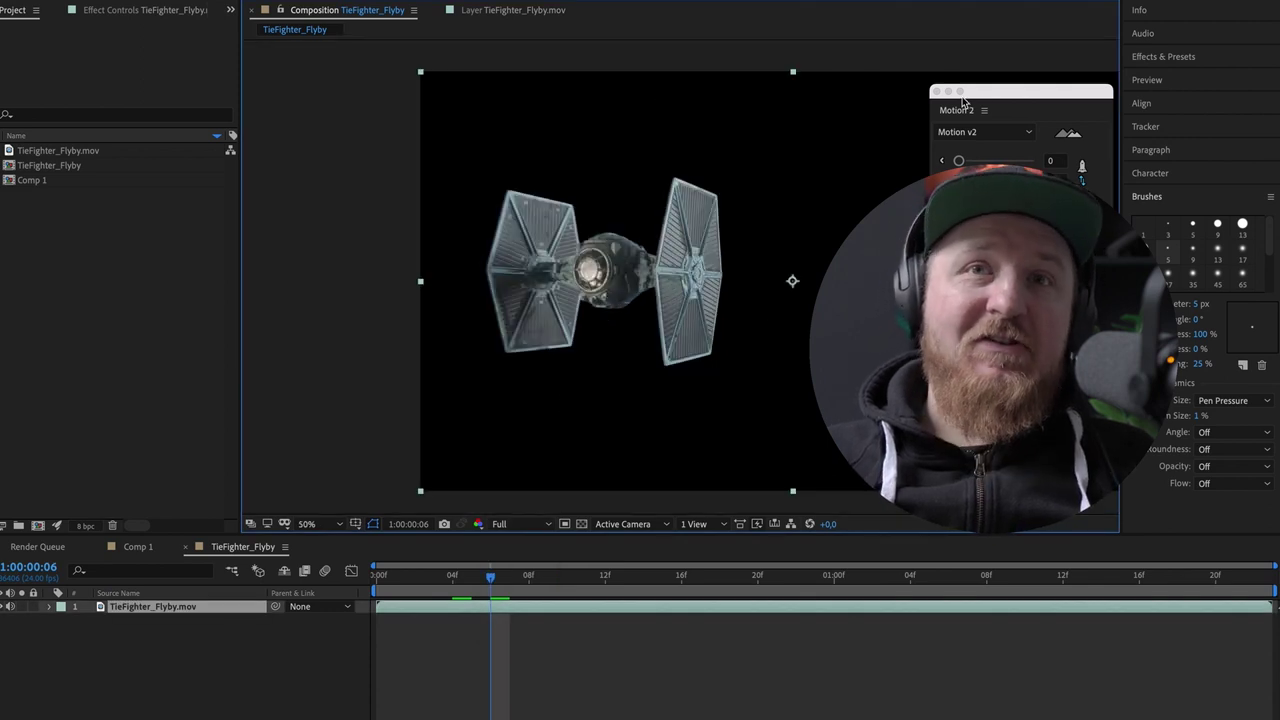
drag(981, 96, 986, 132)
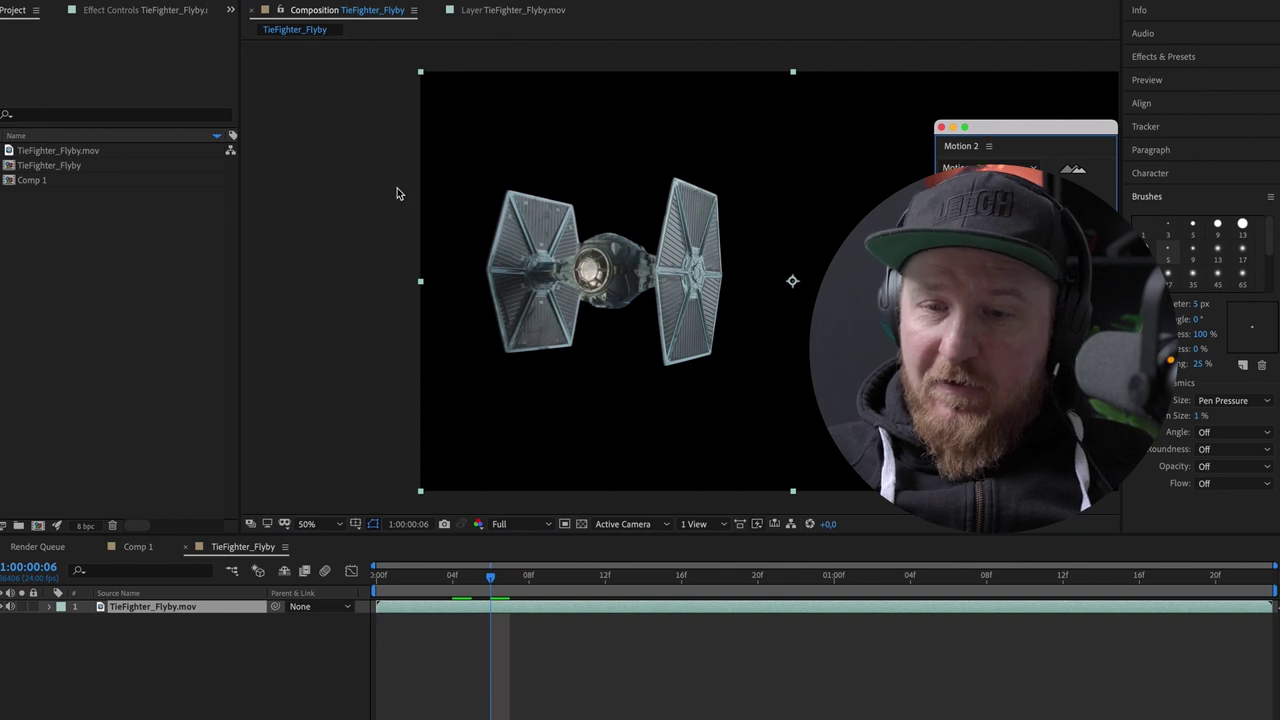
click(362, 187)
Import Stars_1K.jpg and the nebula PNG, then preview Stars_1K.jpg in the Footage viewer
click(78, 300)
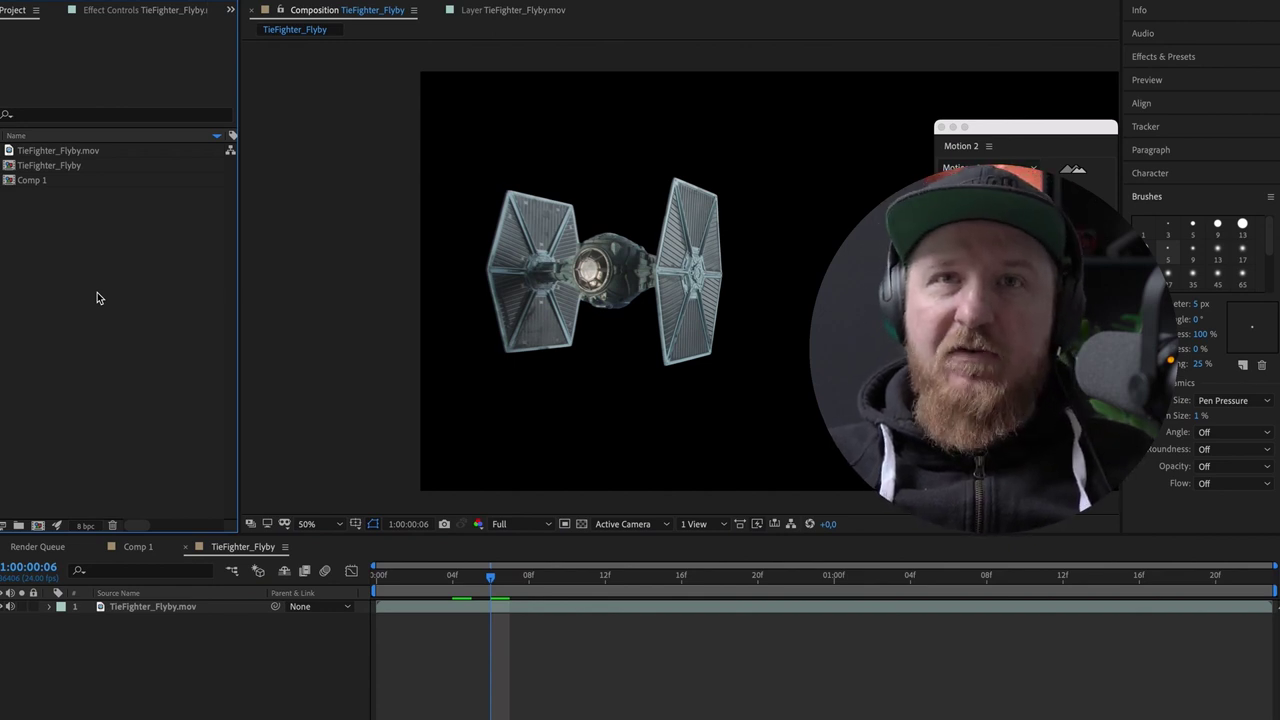
click(38, 181)
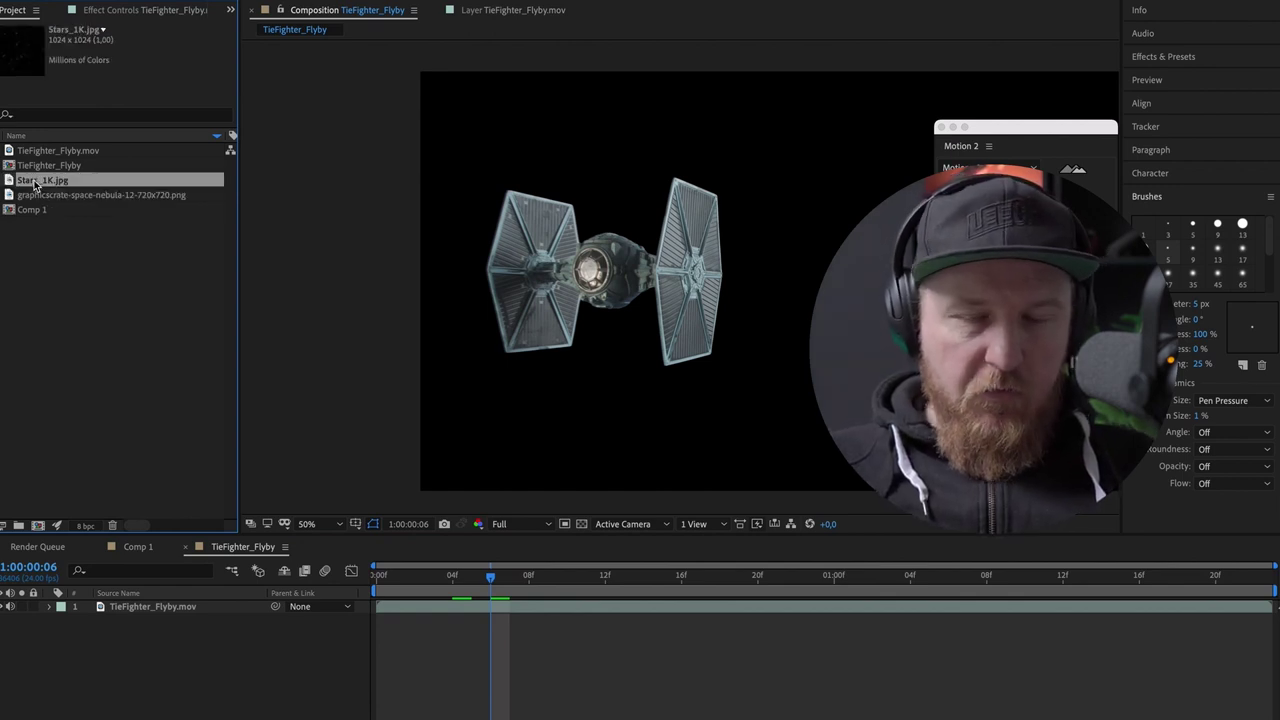
double_click(12, 184)
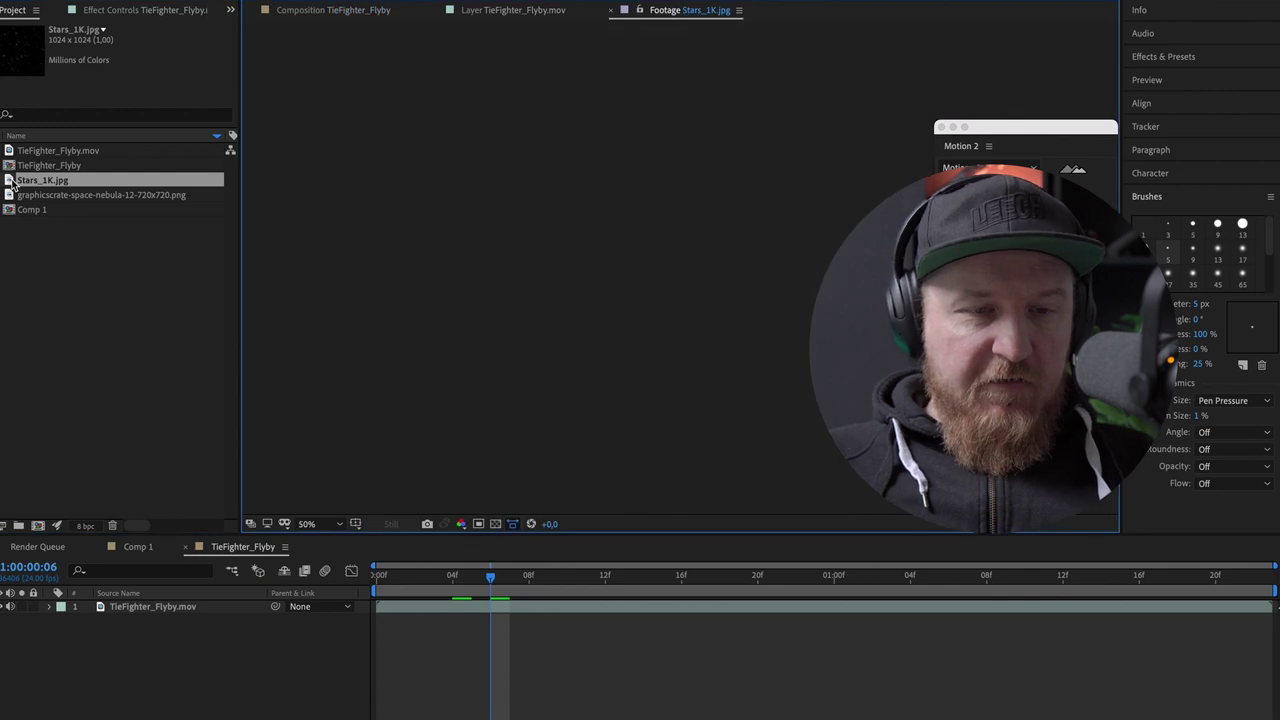
drag(984, 127, 1070, 133)
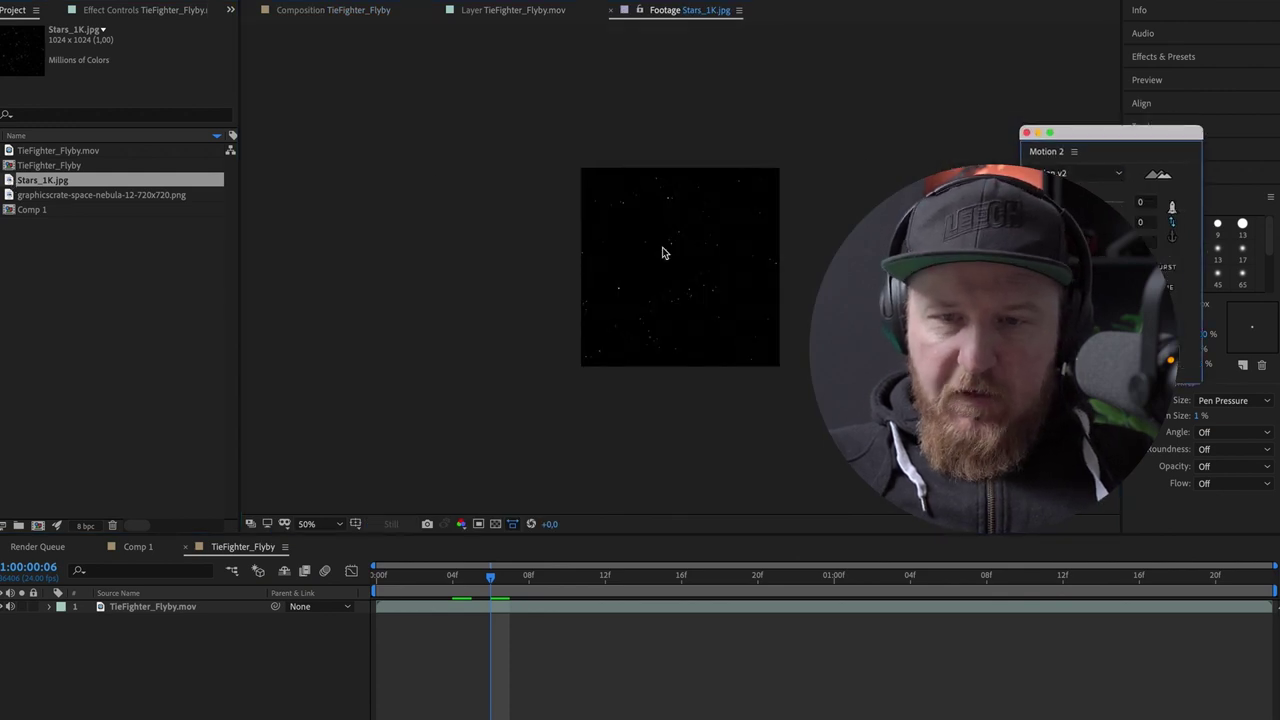
scroll(662, 253, up, 3)
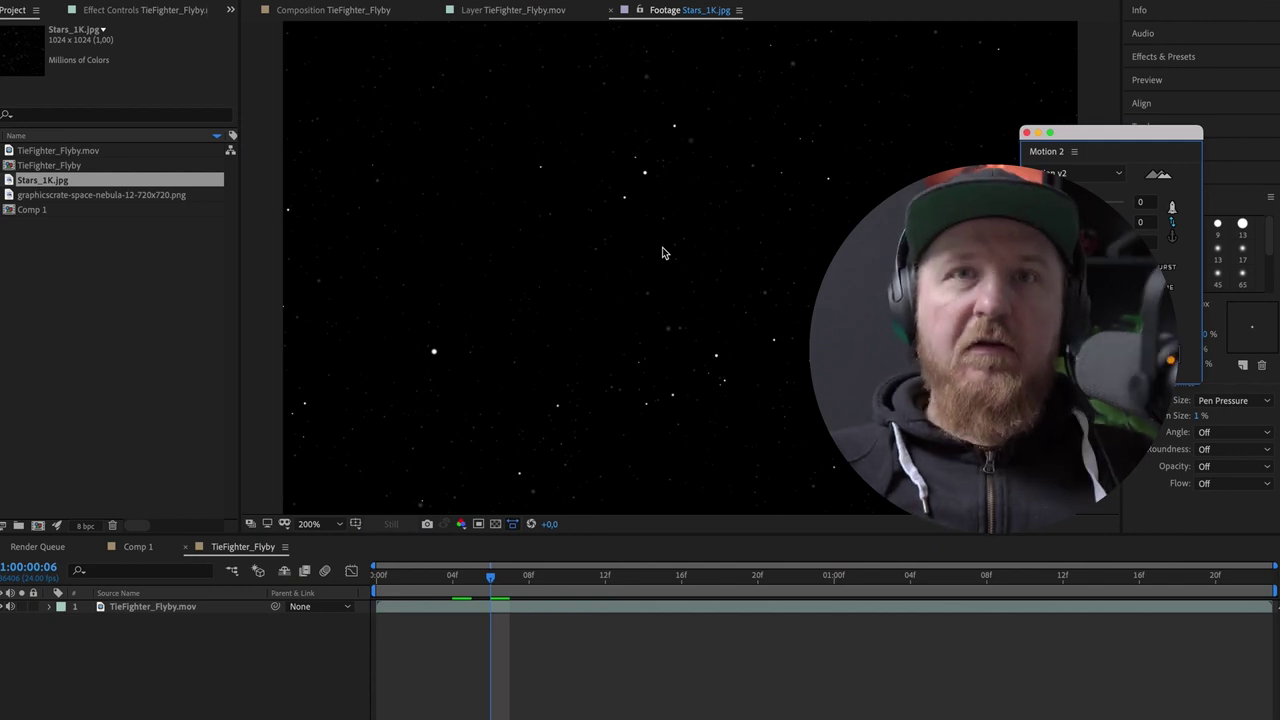
scroll(662, 253, down, 1)
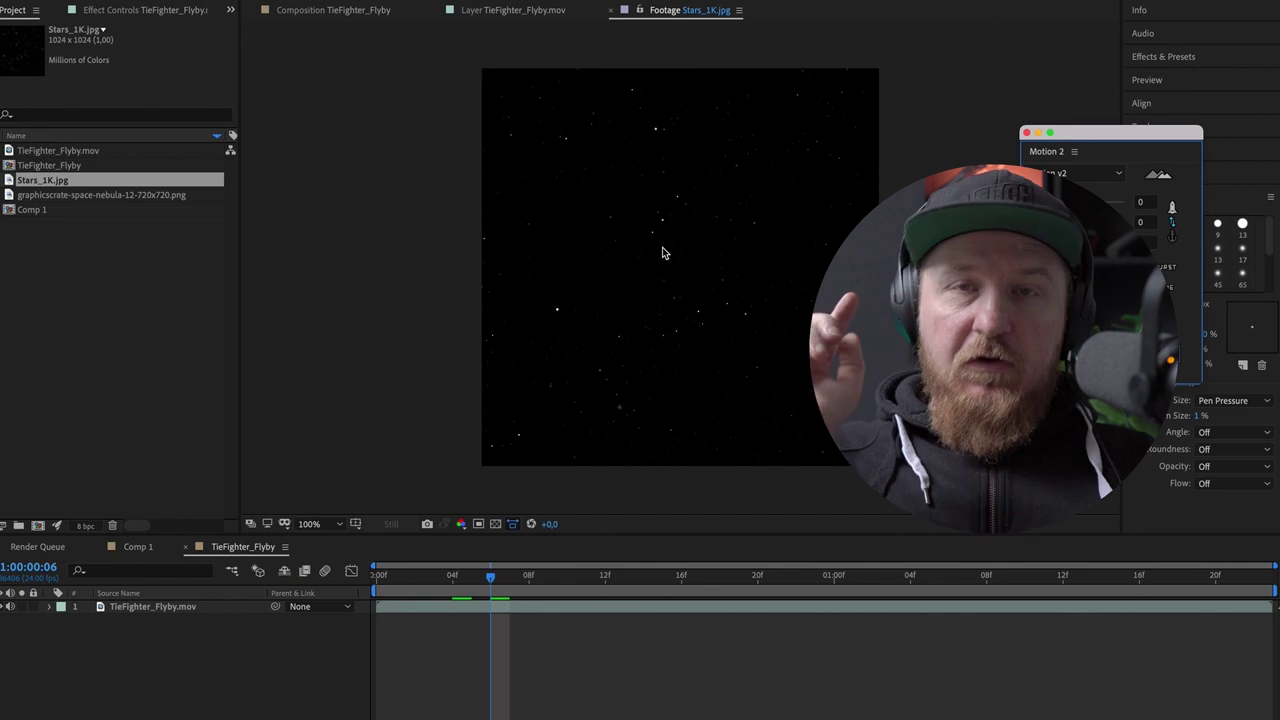
Preview graphicscrate-space-nebula-12-720x720.png in the Footage viewer
click(113, 361)
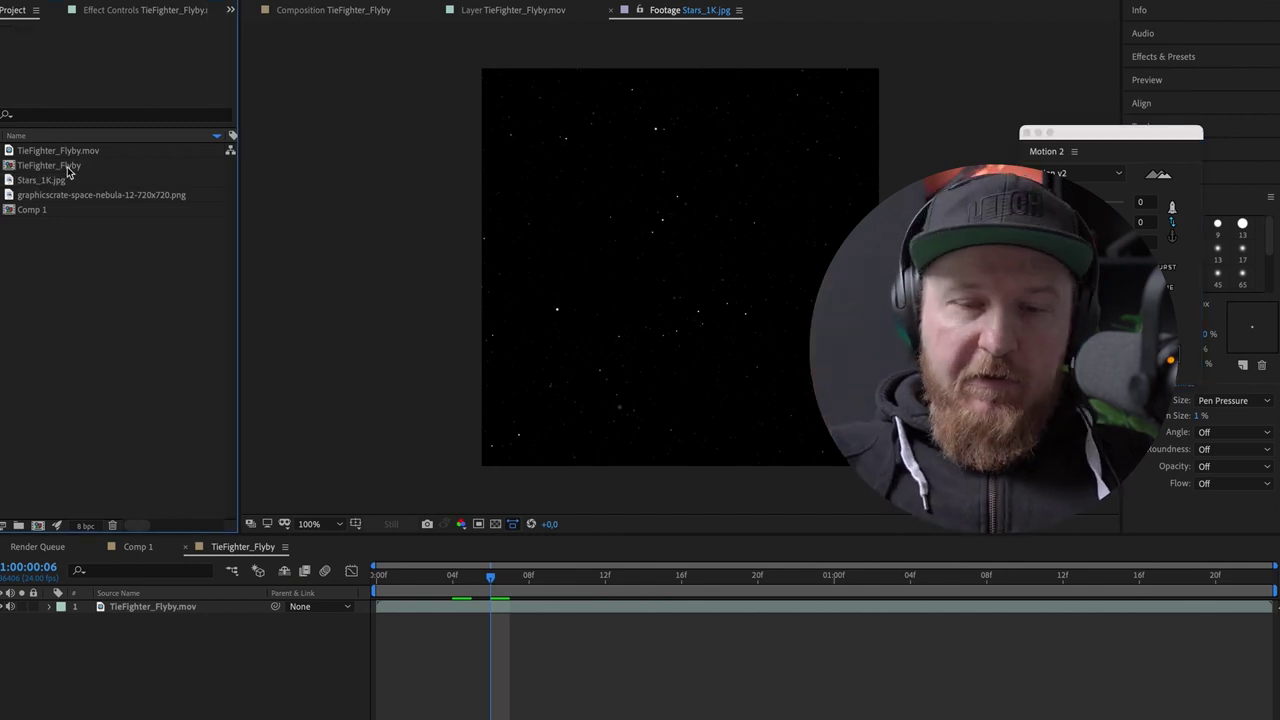
click(90, 197)
double_click(60, 195)
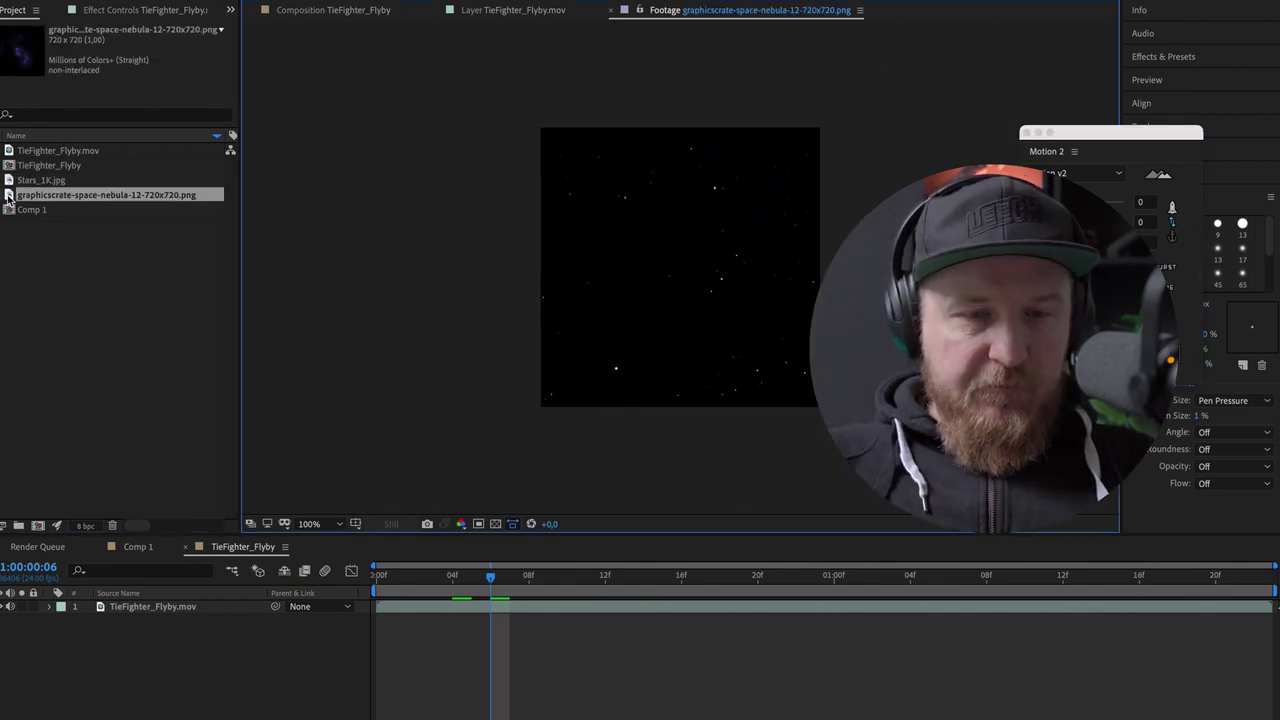
scroll(616, 229, up, 3)
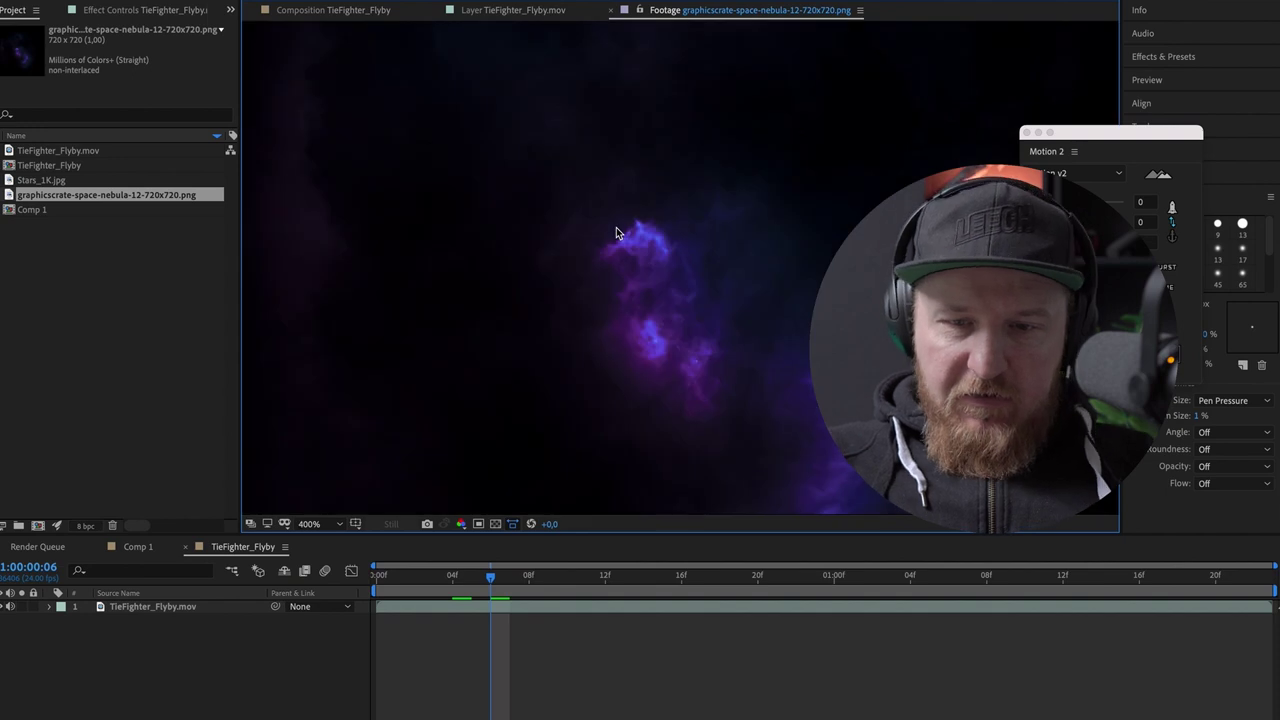
scroll(616, 230, down, 2)
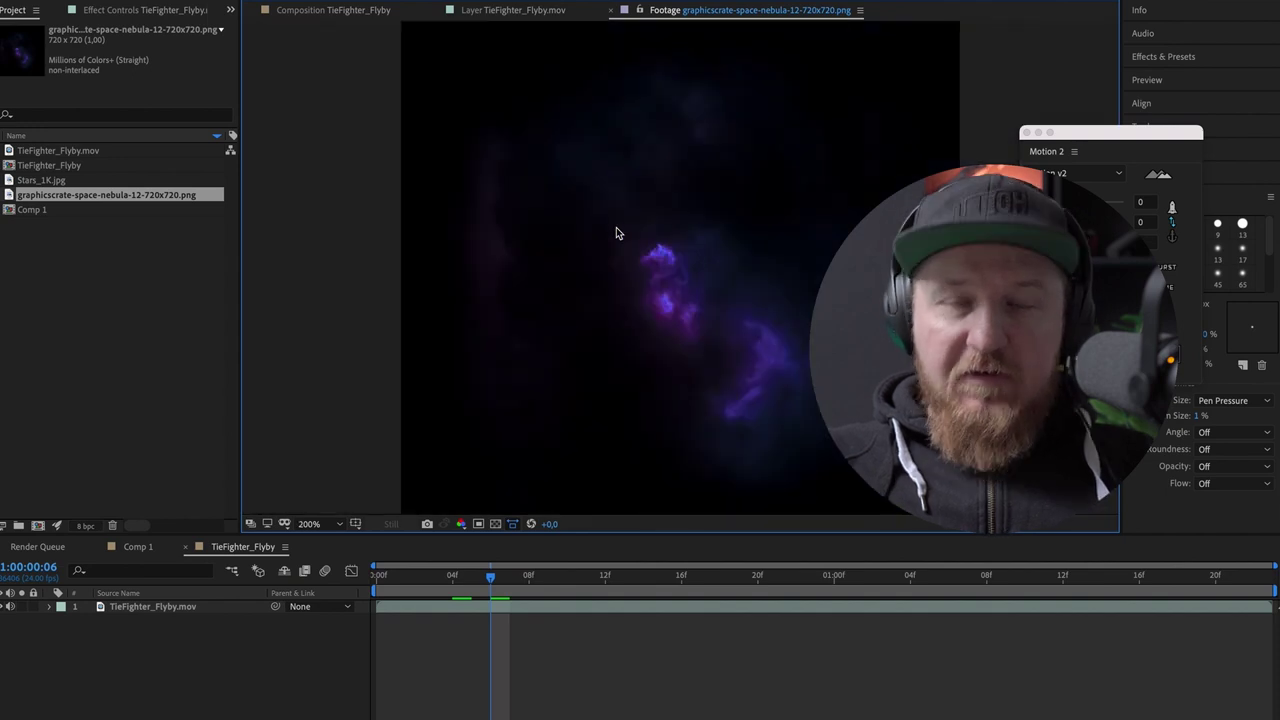
scroll(620, 244, down, 2)
scroll(617, 247, up, 2)
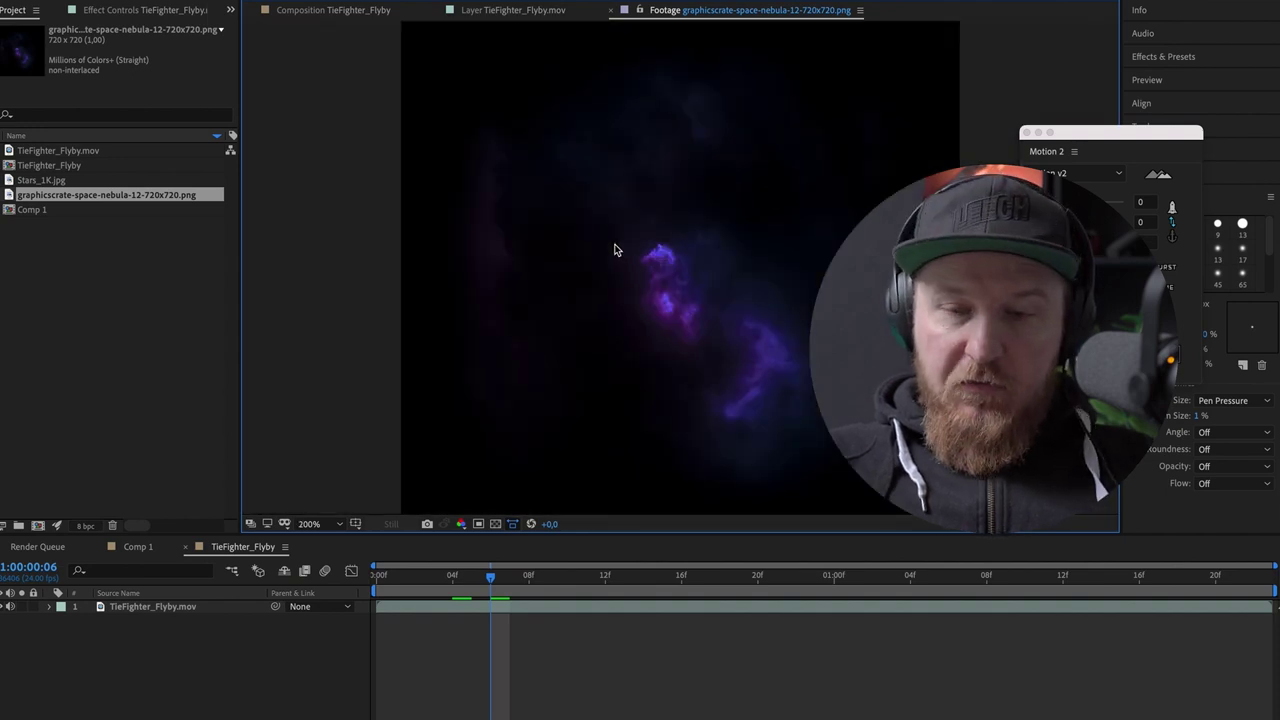
Add Stars_1K.jpg to the comp, enlarge it, and tile four copies side by side
drag(60, 183, 667, 283)
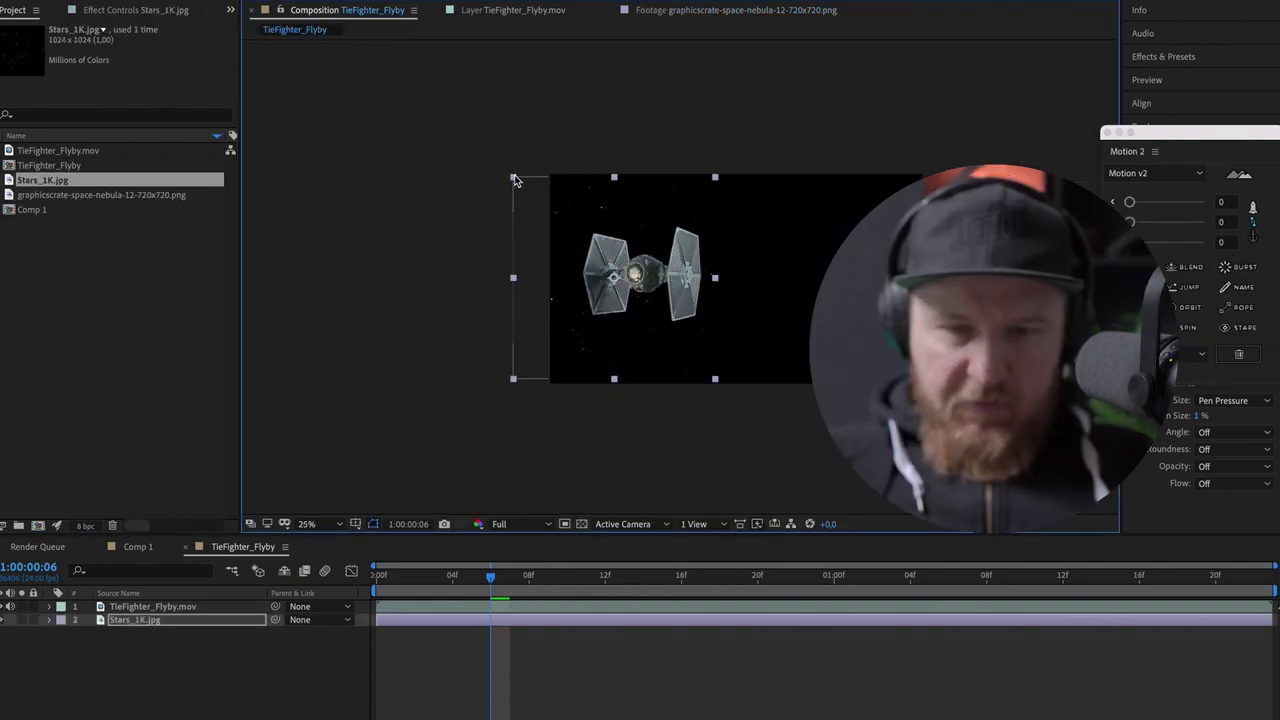
drag(514, 179, 505, 167)
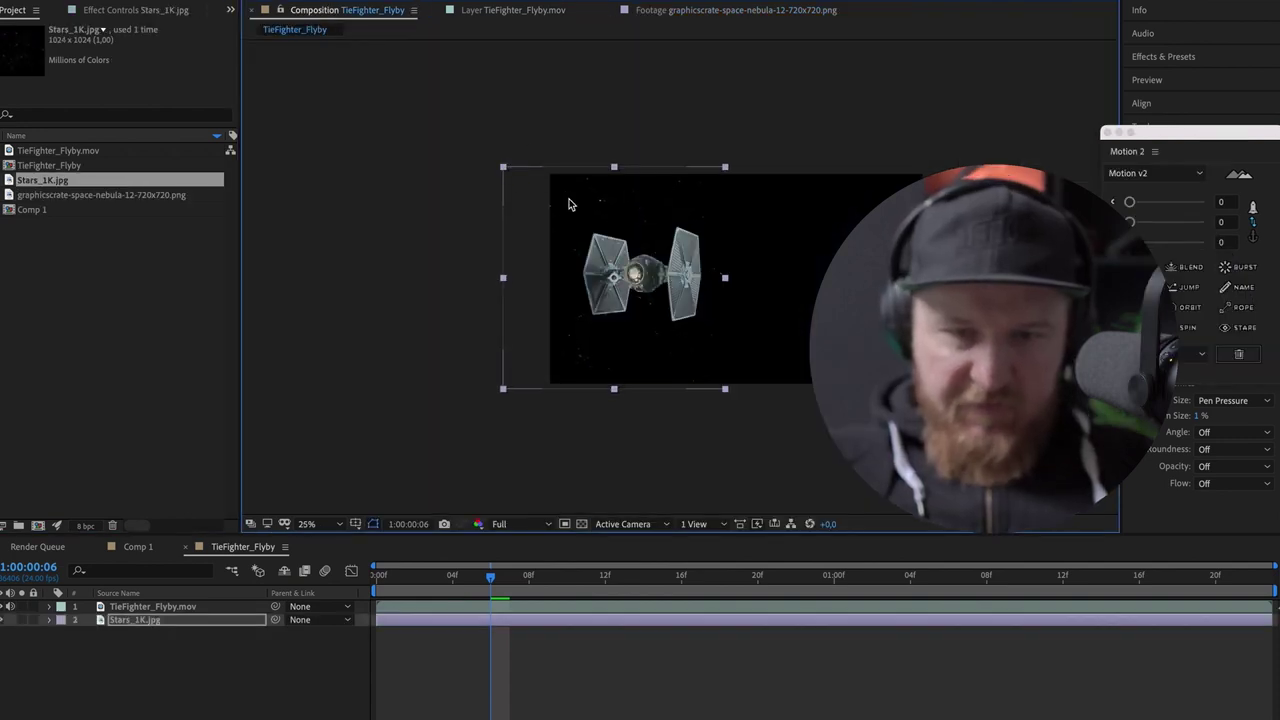
drag(571, 200, 585, 206)
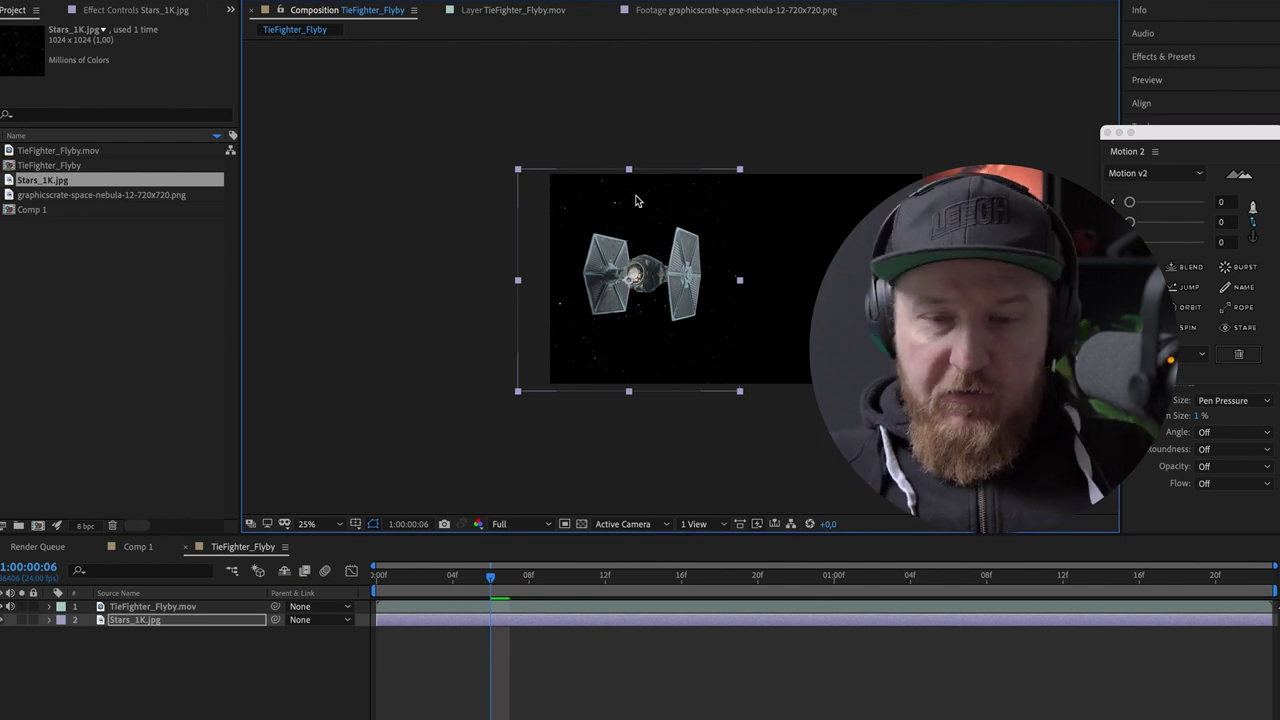
key(ctrl+d)
drag(628, 202, 812, 215)
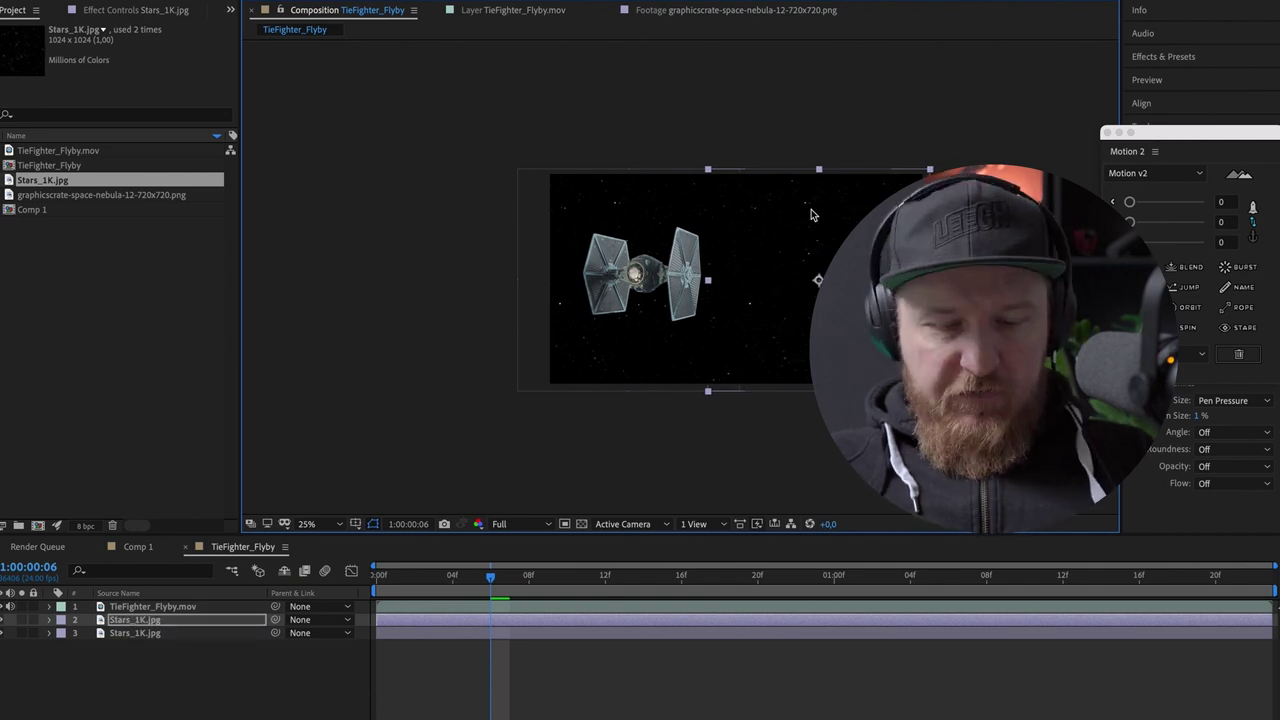
shift+click(128, 634)
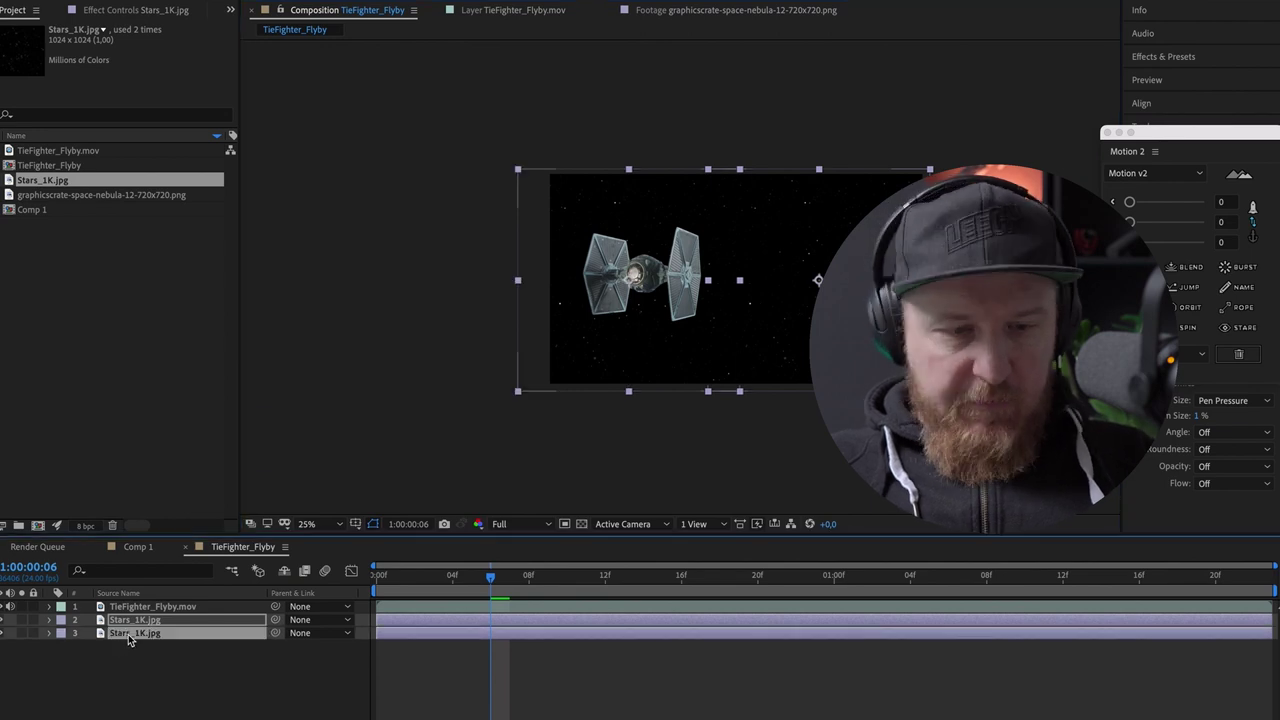
key(ctrl+d)
drag(630, 236, 606, 234)
Add Null 1 under the TIE fighter layer and parent the star layers to it
key(comma)
click(330, 2)
click(500, 40)
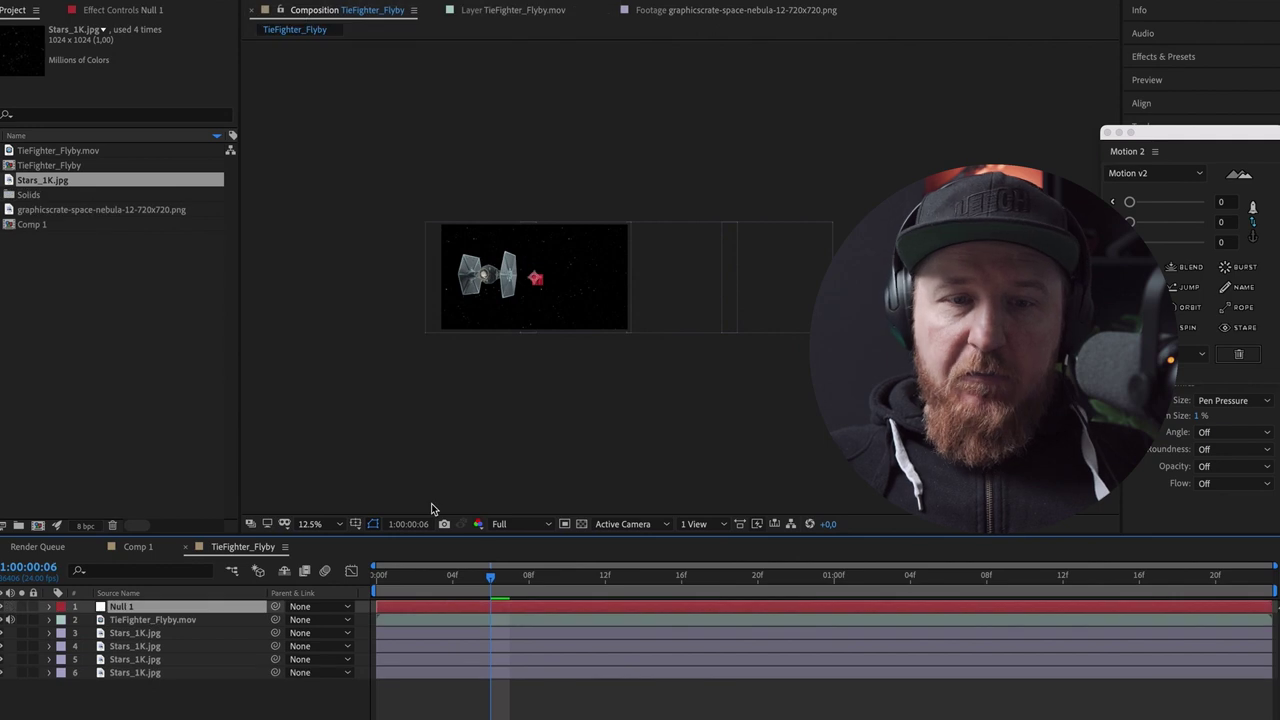
drag(125, 608, 128, 628)
click(137, 647)
drag(275, 646, 121, 619)
Keyframe Null 1's Position from left at frame 0 to right at the end, then preview the drift
click(121, 619)
key(Home)
key(alt+shift+p)
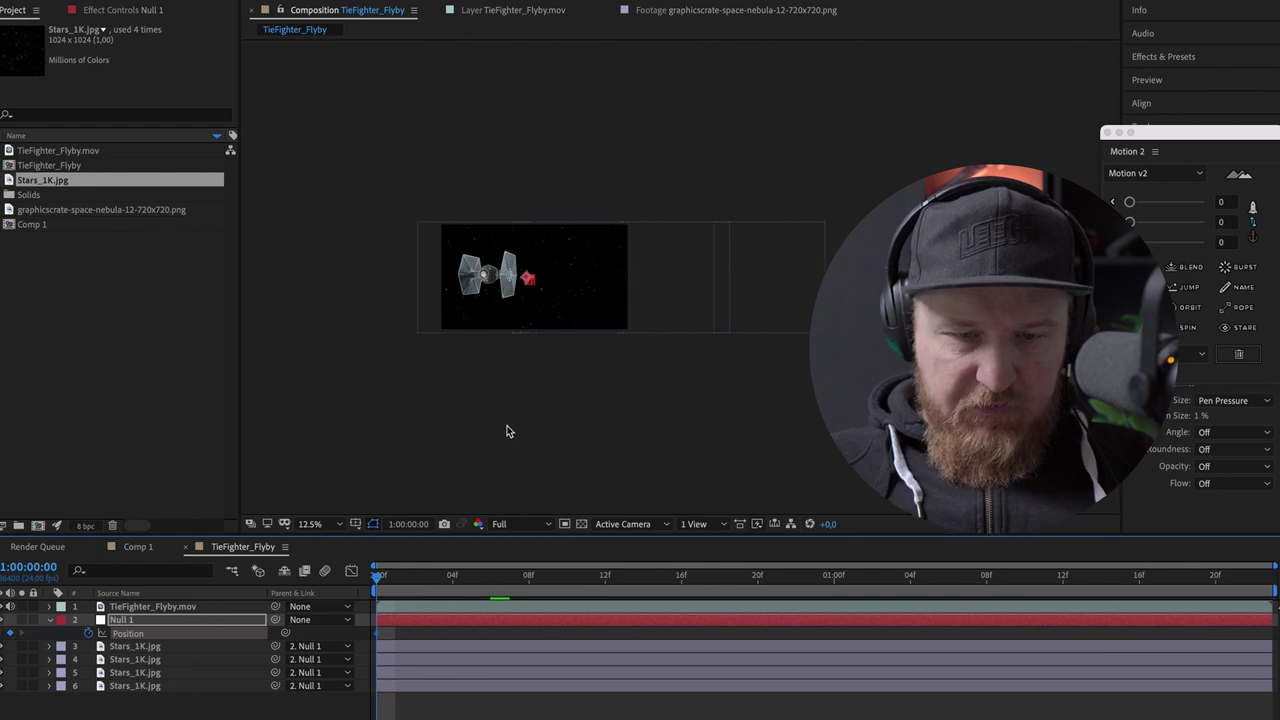
key(shift+Left)
key(shift+Left)
key(shift+Left)
key(shift+Left)
key(shift+Left)
key(shift+Left)
key(shift+Left)
key(shift+Left)
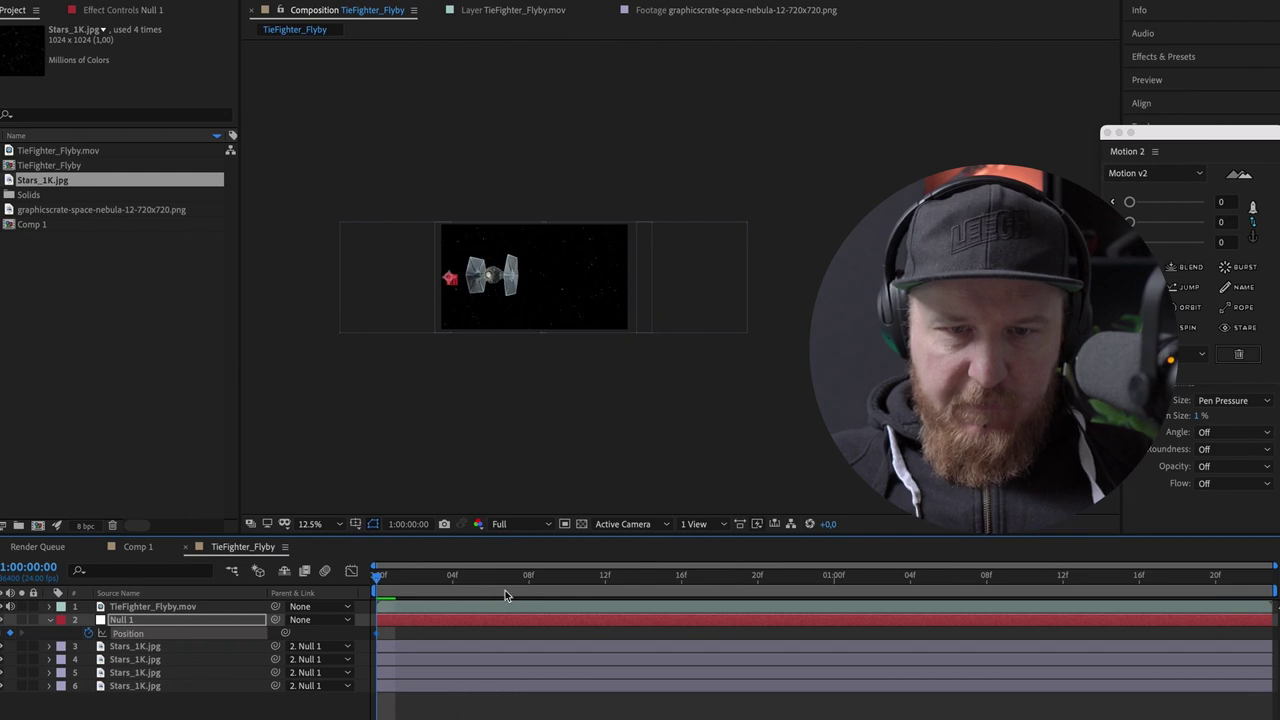
click(1254, 578)
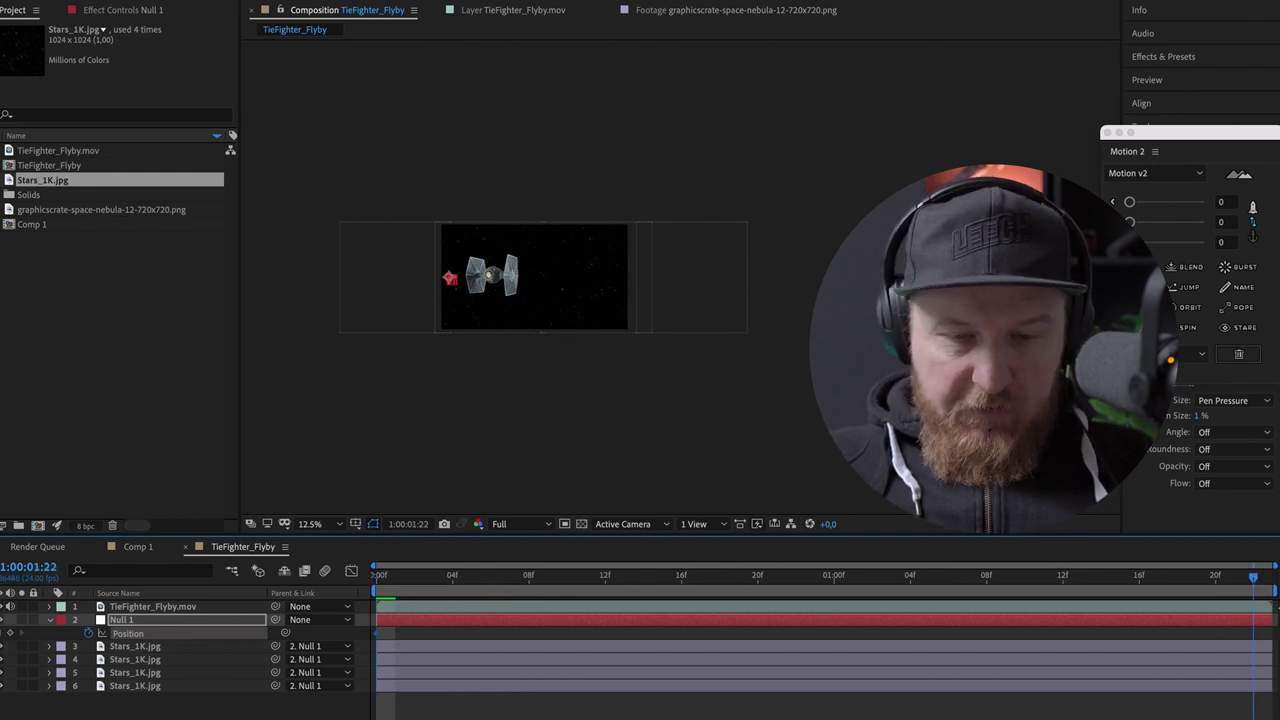
key(shift+Right)
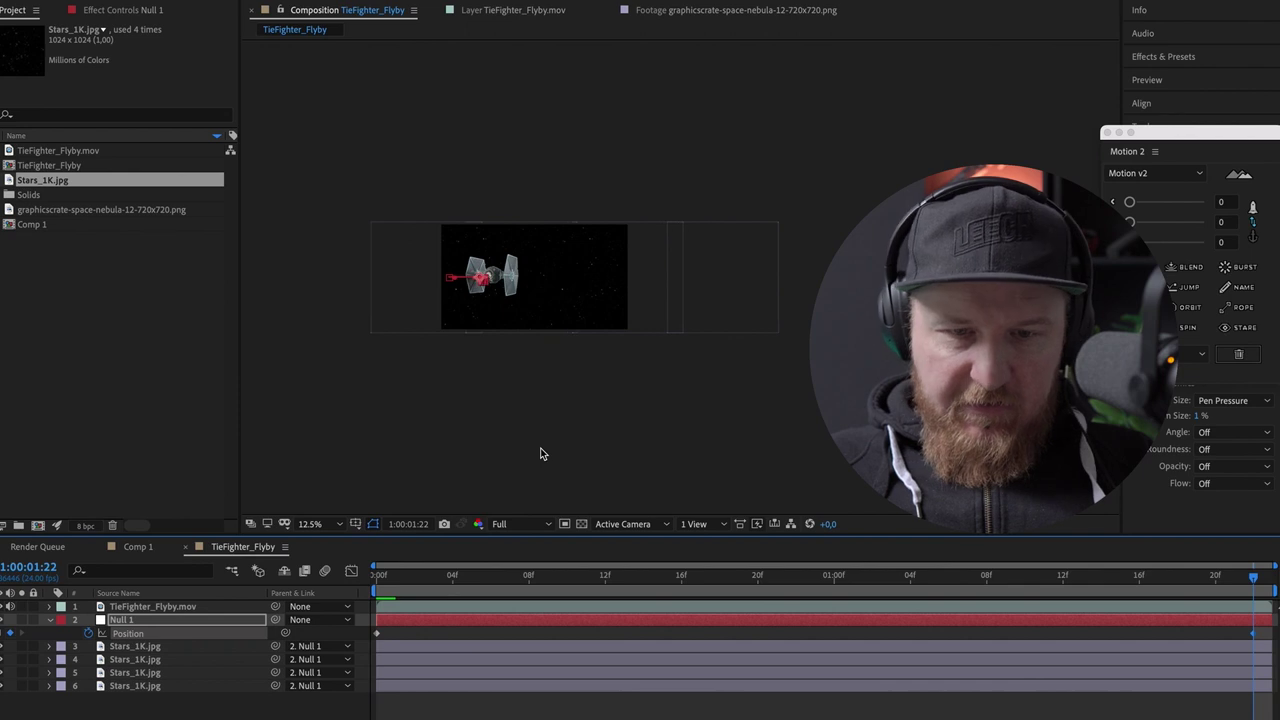
key(shift+Right)
key(shift+Right)
key(shift+Right)
key(shift+Right)
key(shift+Right)
key(shift+Right)
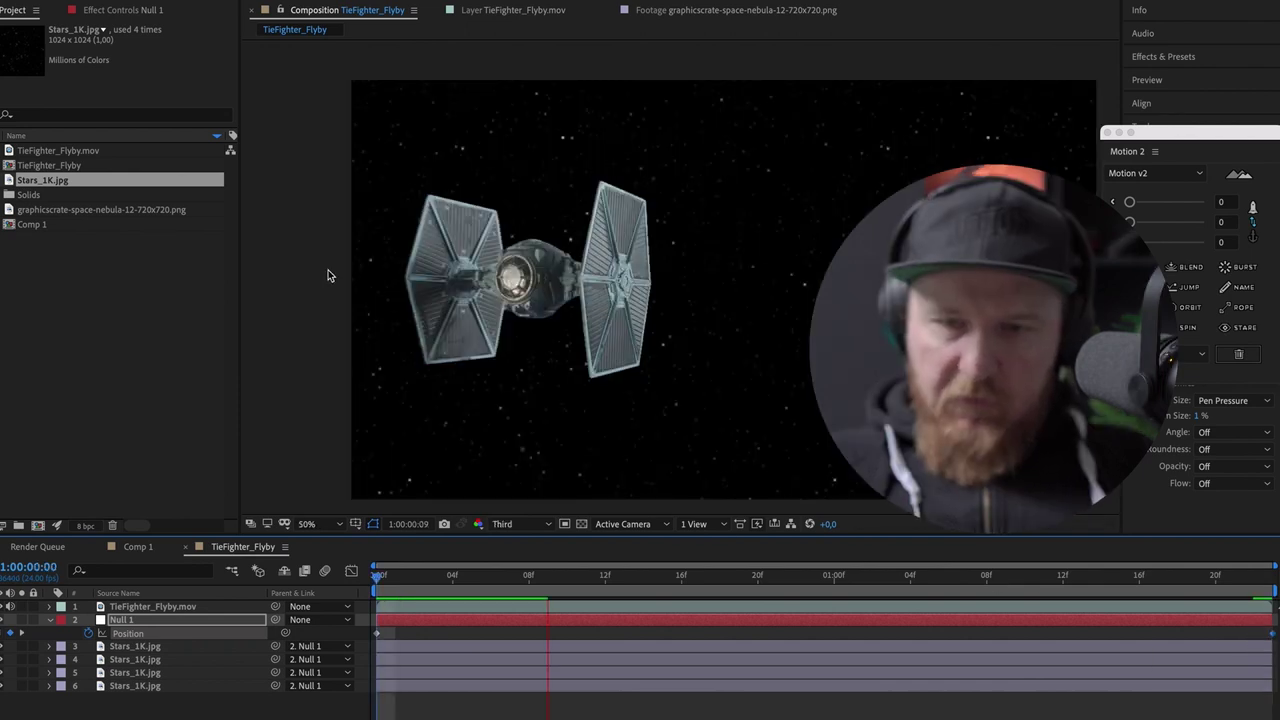
key(Home)
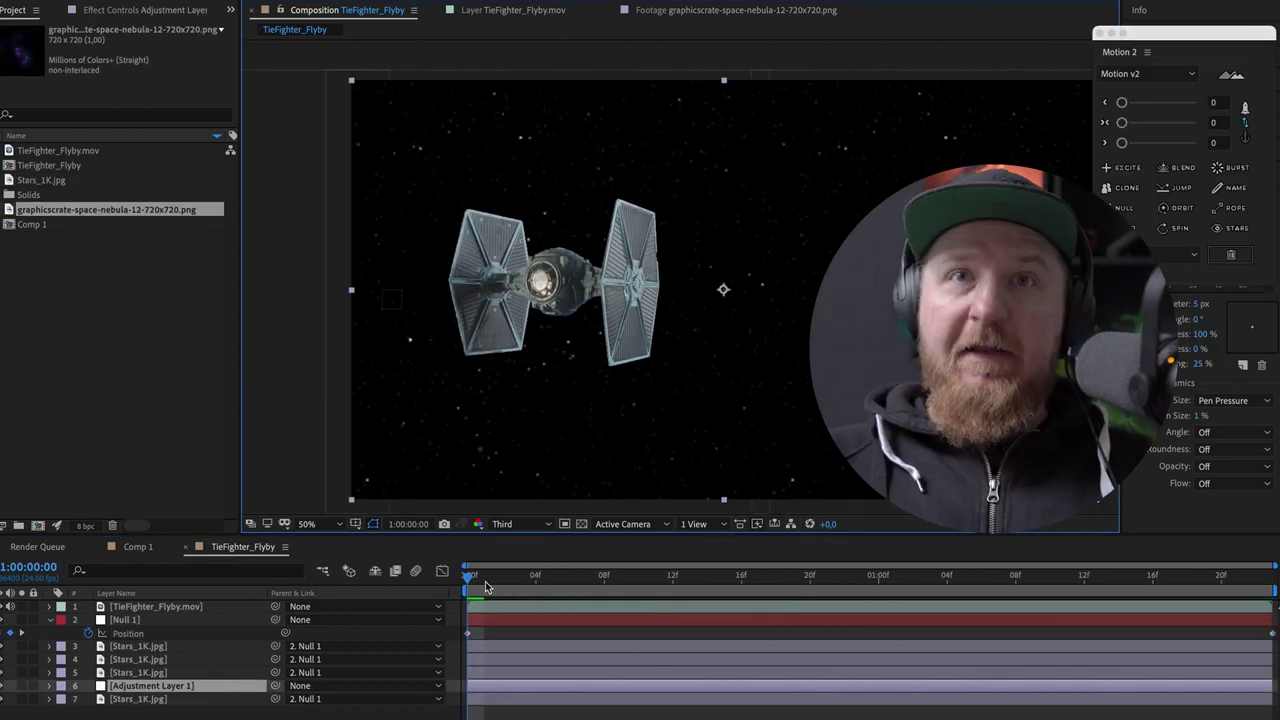
key(space)
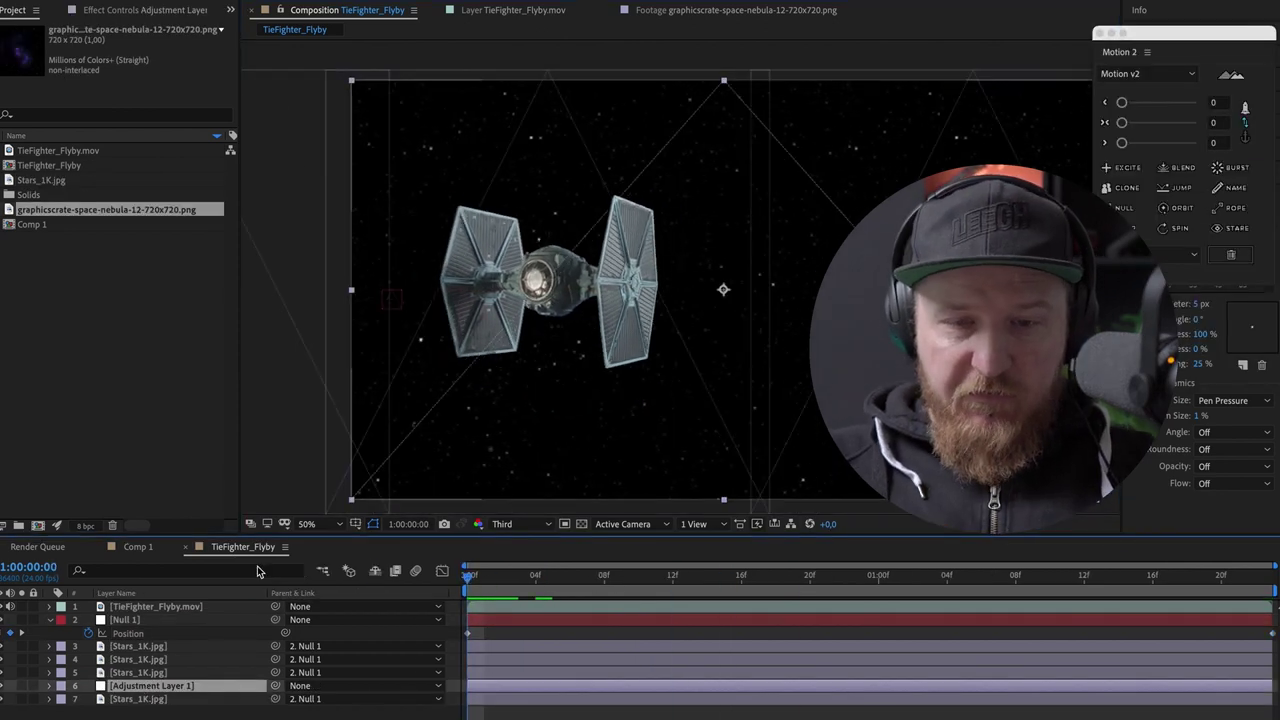
Move Adjustment Layer 1 to the top of the stack and set Lumetri Sharpen to 5
key(space)
drag(136, 690, 135, 607)
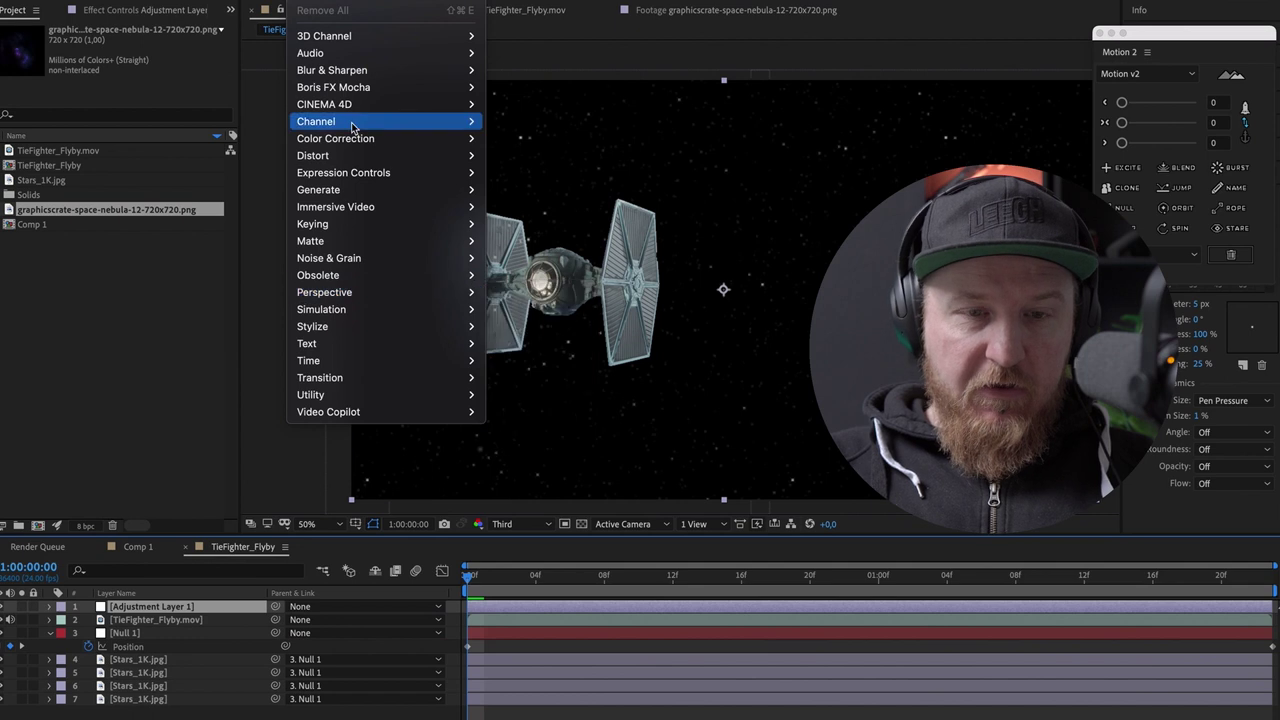
mouse_move(352, 152)
mouse_move(457, 140)
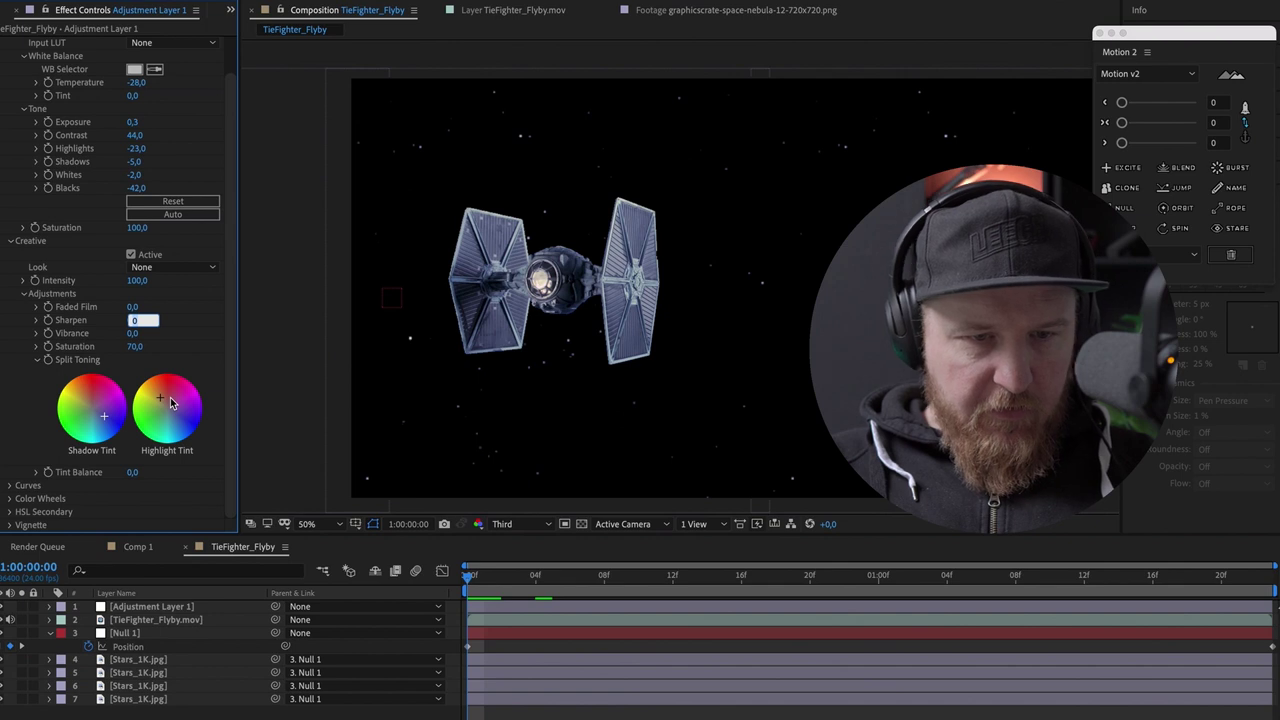
text(5)
key(Return)
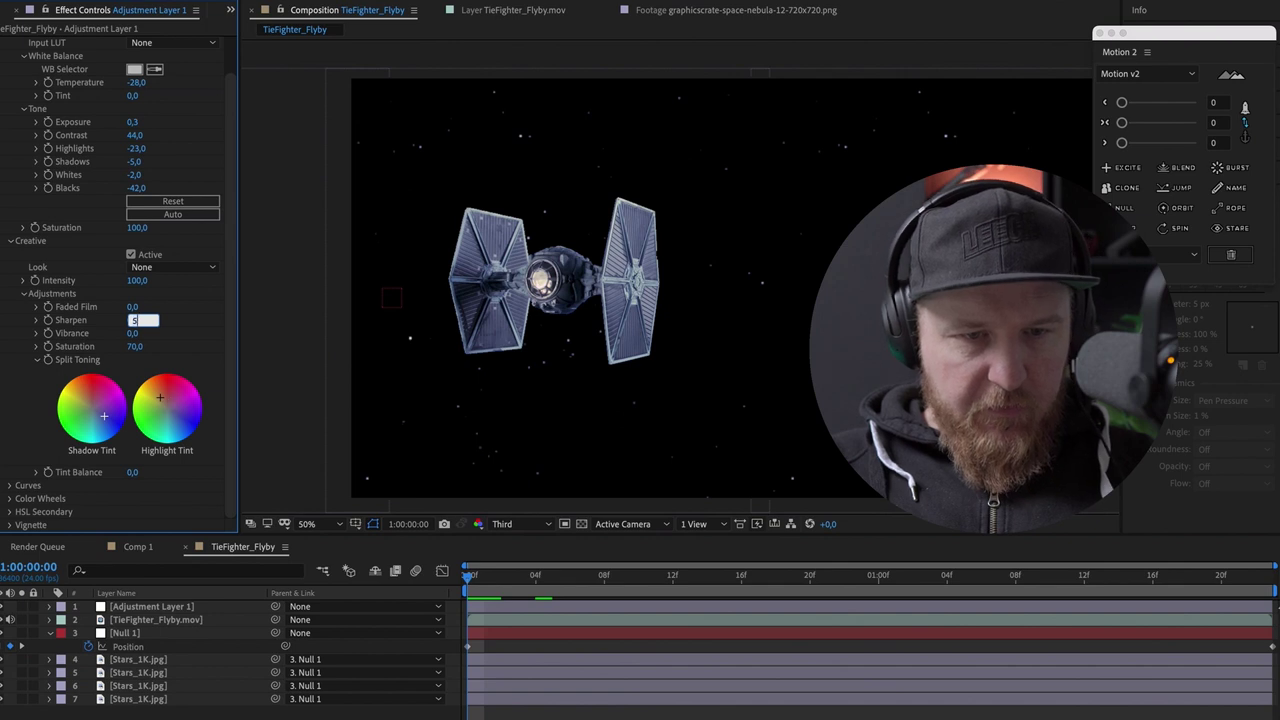
Zoom the comp view out and preview the graded shot
click(454, 326)
key(comma)
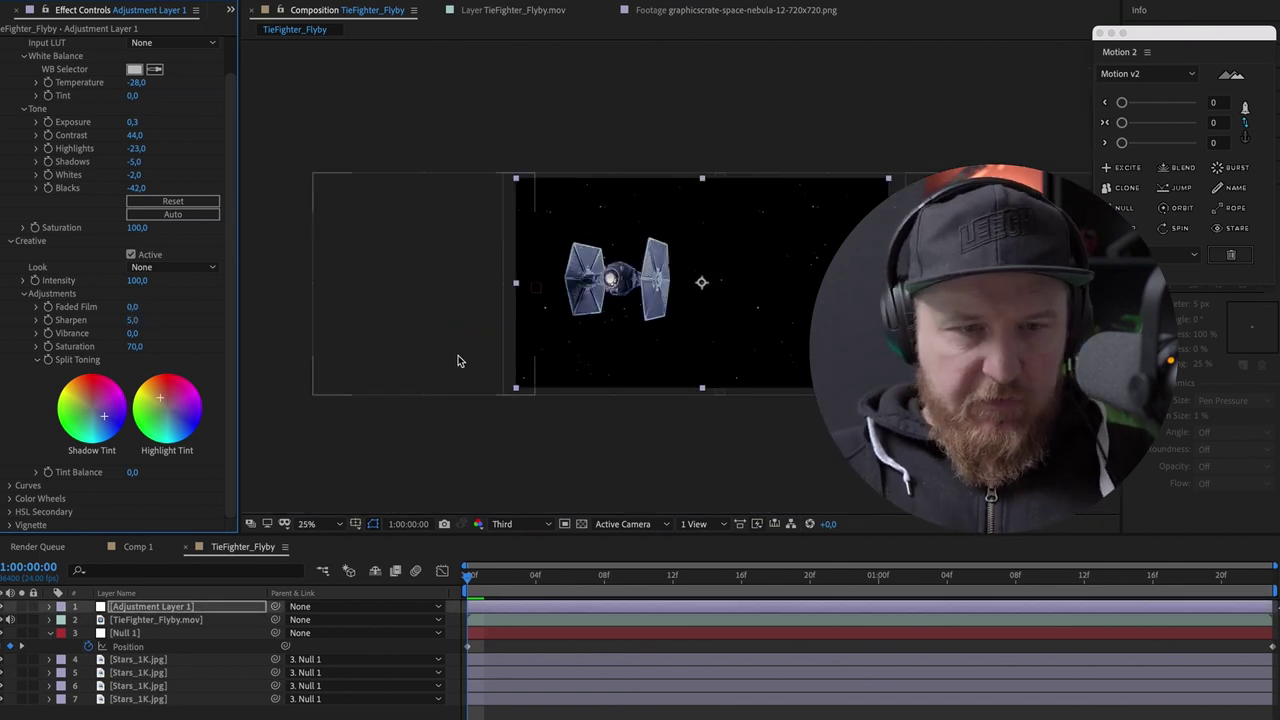
click(474, 408)
click(488, 591)
key(space)
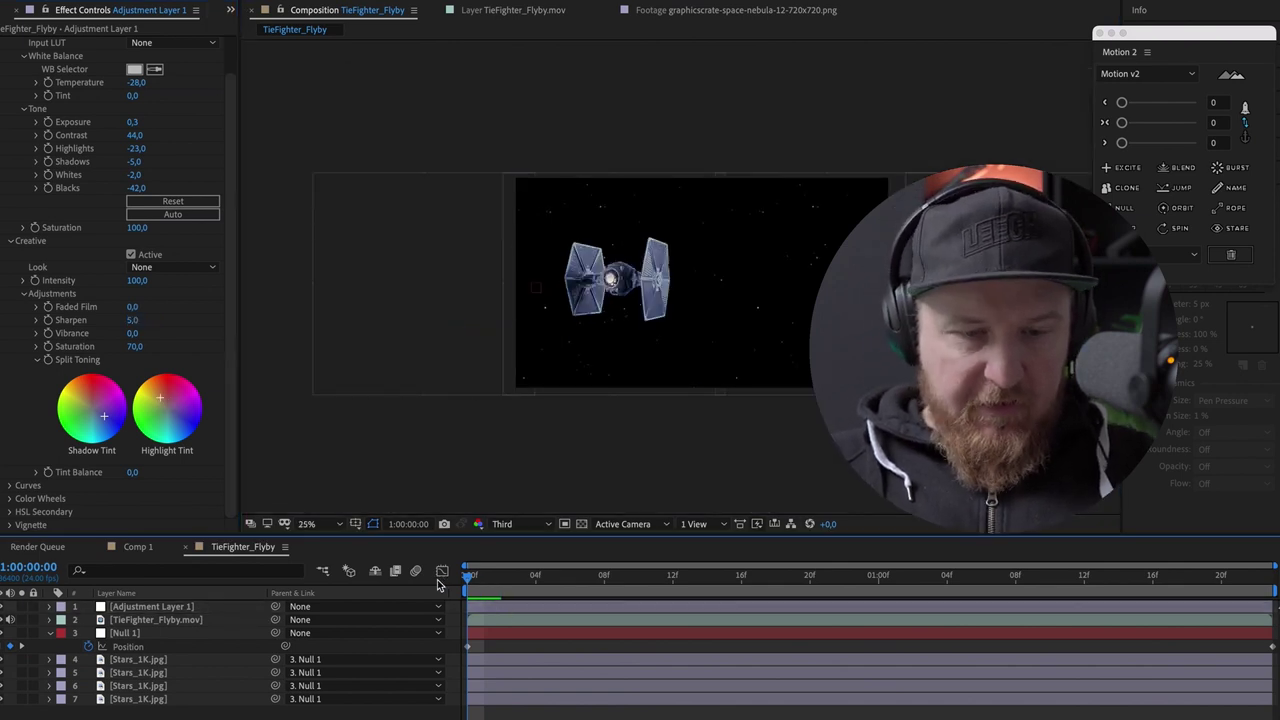
key(space)
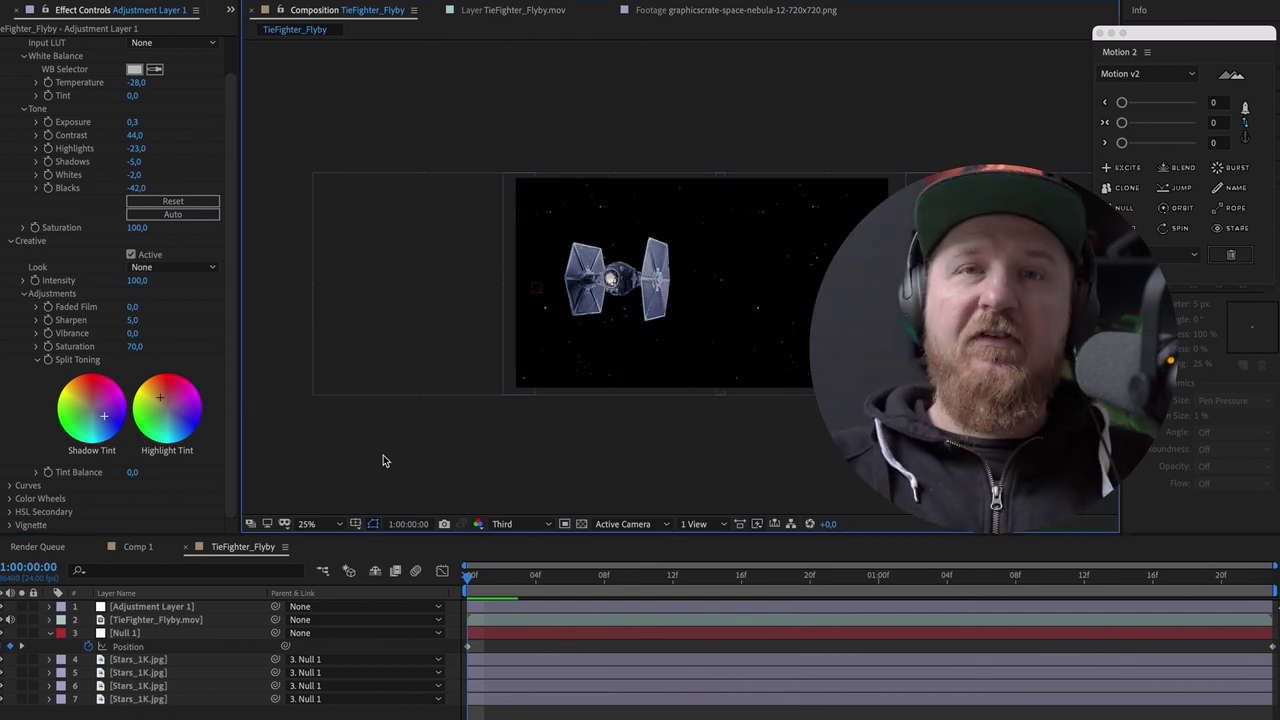
Add the space nebula image to the composition, enlarge it and shift it right and up
key(ctrl+0)
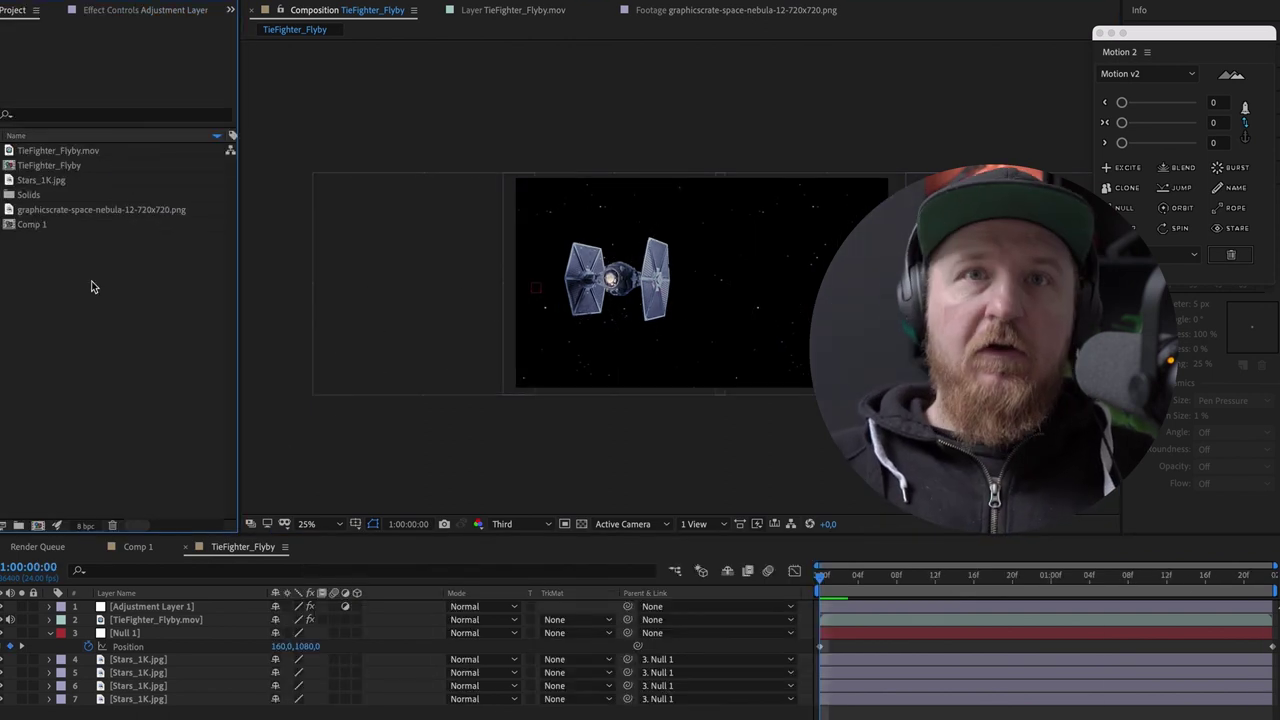
click(80, 209)
drag(80, 209, 150, 656)
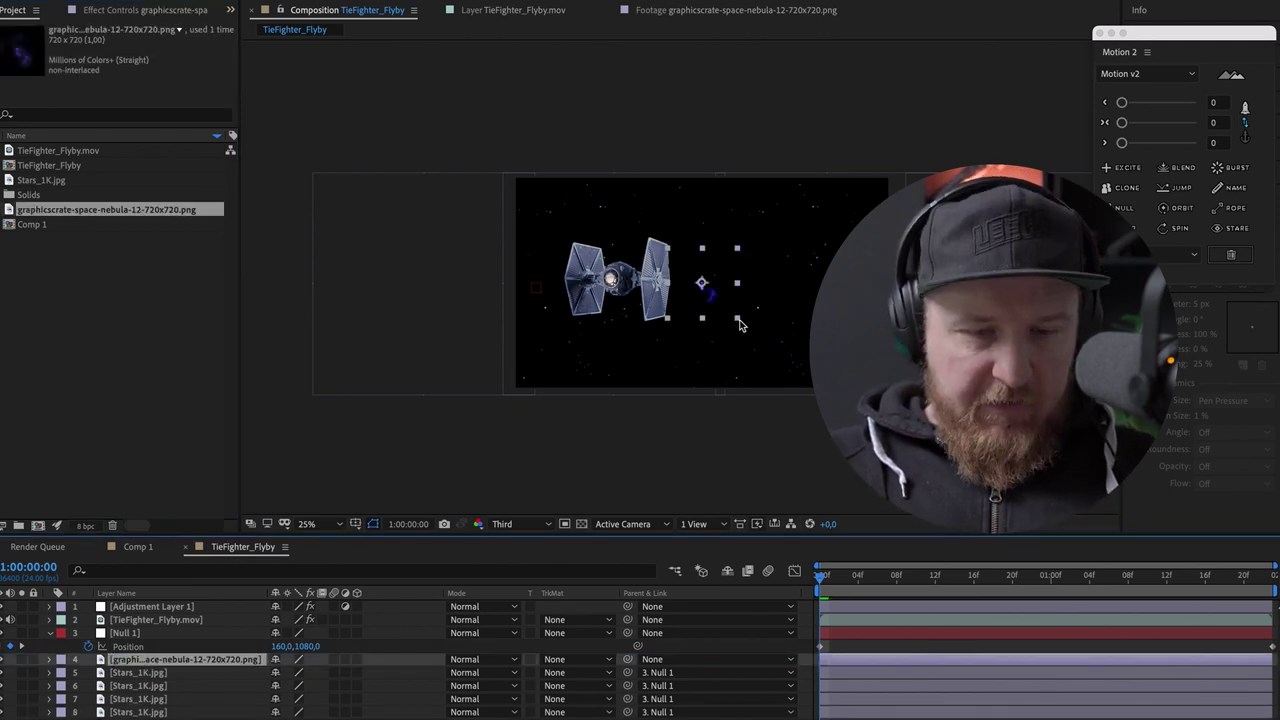
drag(740, 323, 858, 438)
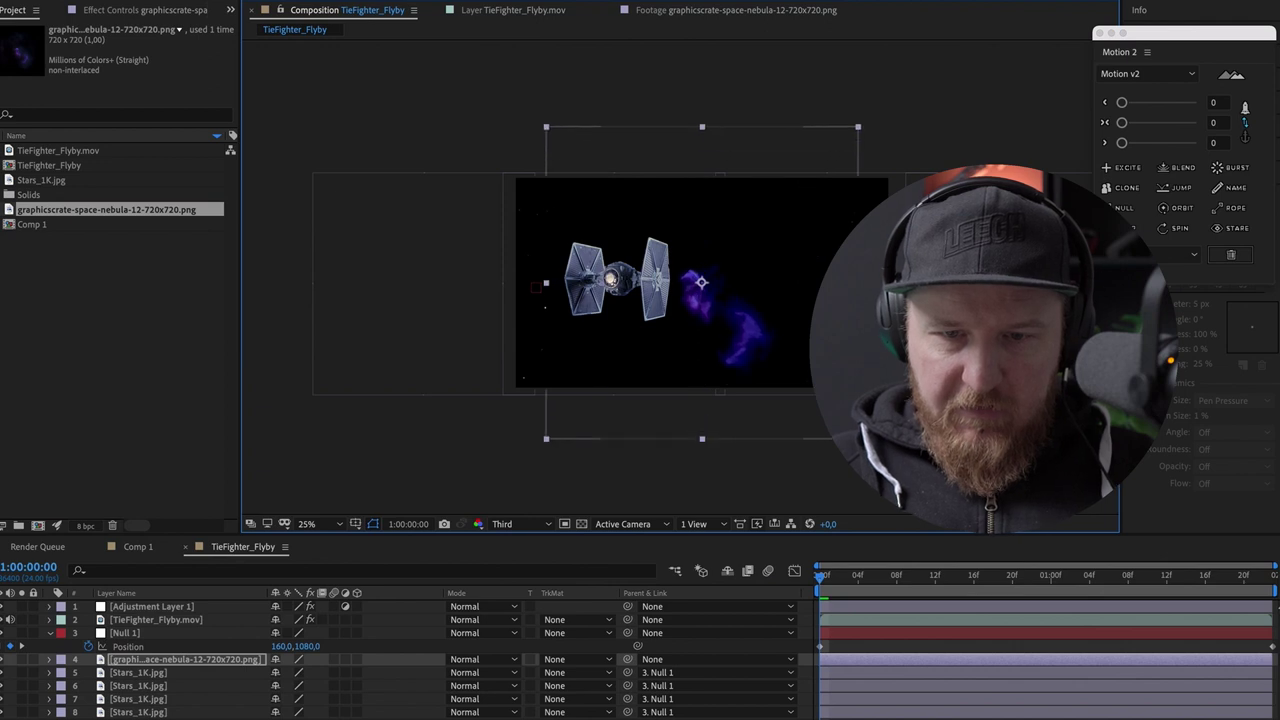
drag(701, 283, 834, 265)
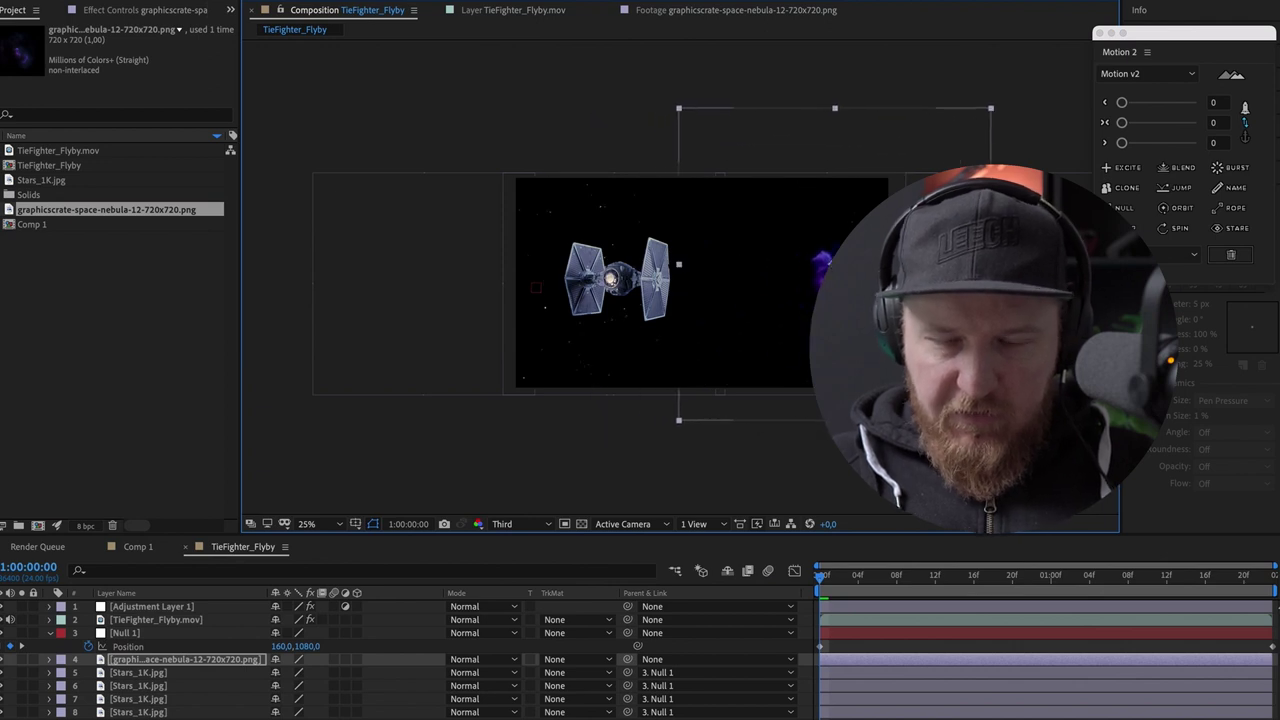
Blend the nebula with Screen mode, nudge it up-left, and bring up its 86% opacity
click(485, 661)
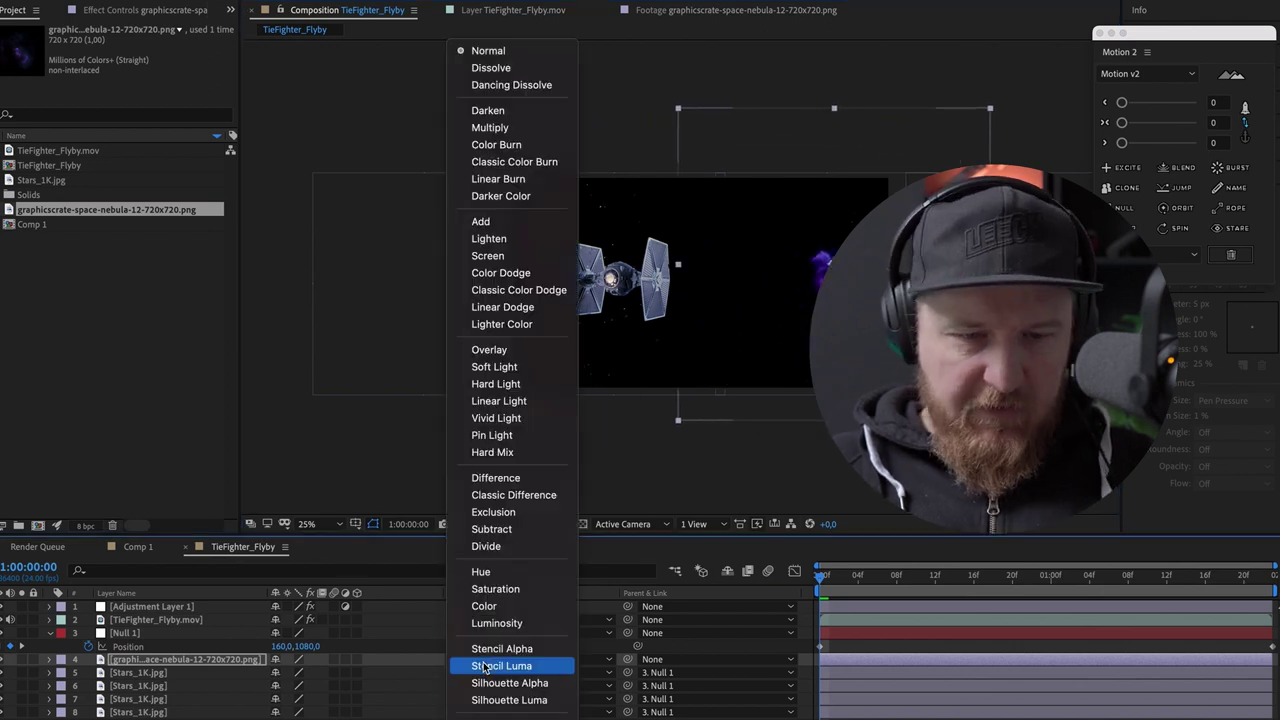
click(490, 256)
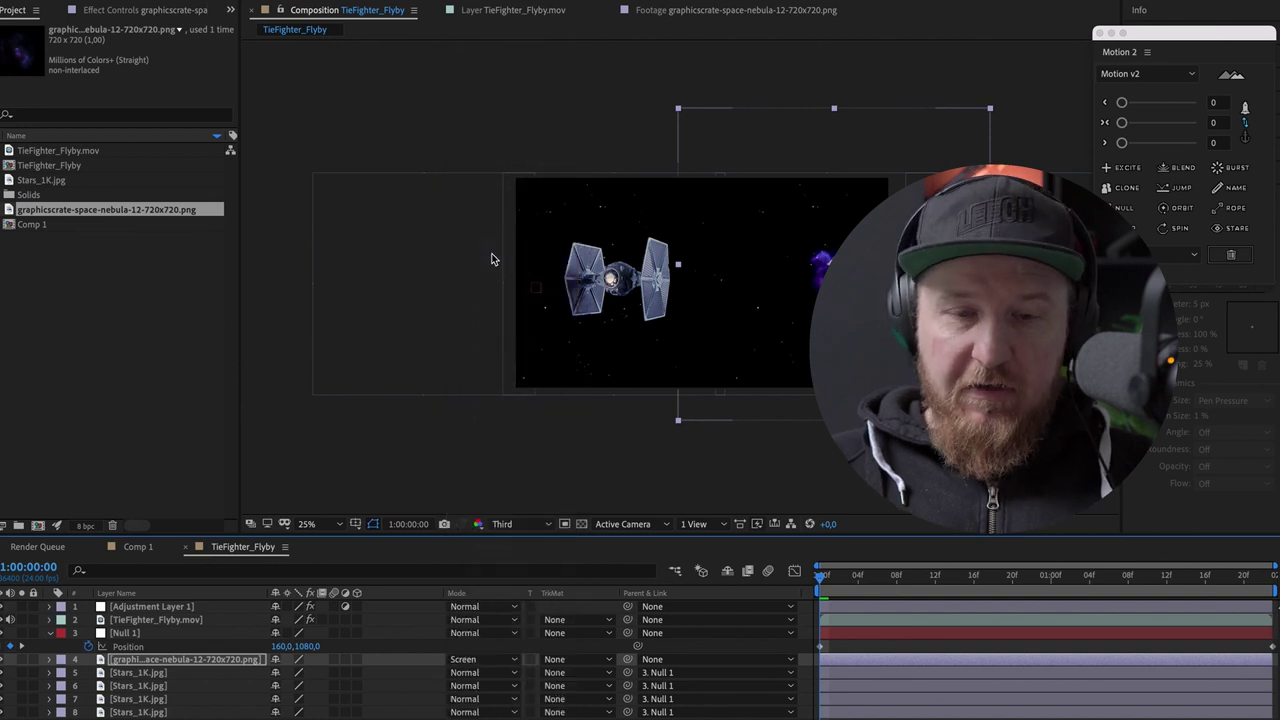
drag(832, 264, 817, 246)
key(t)
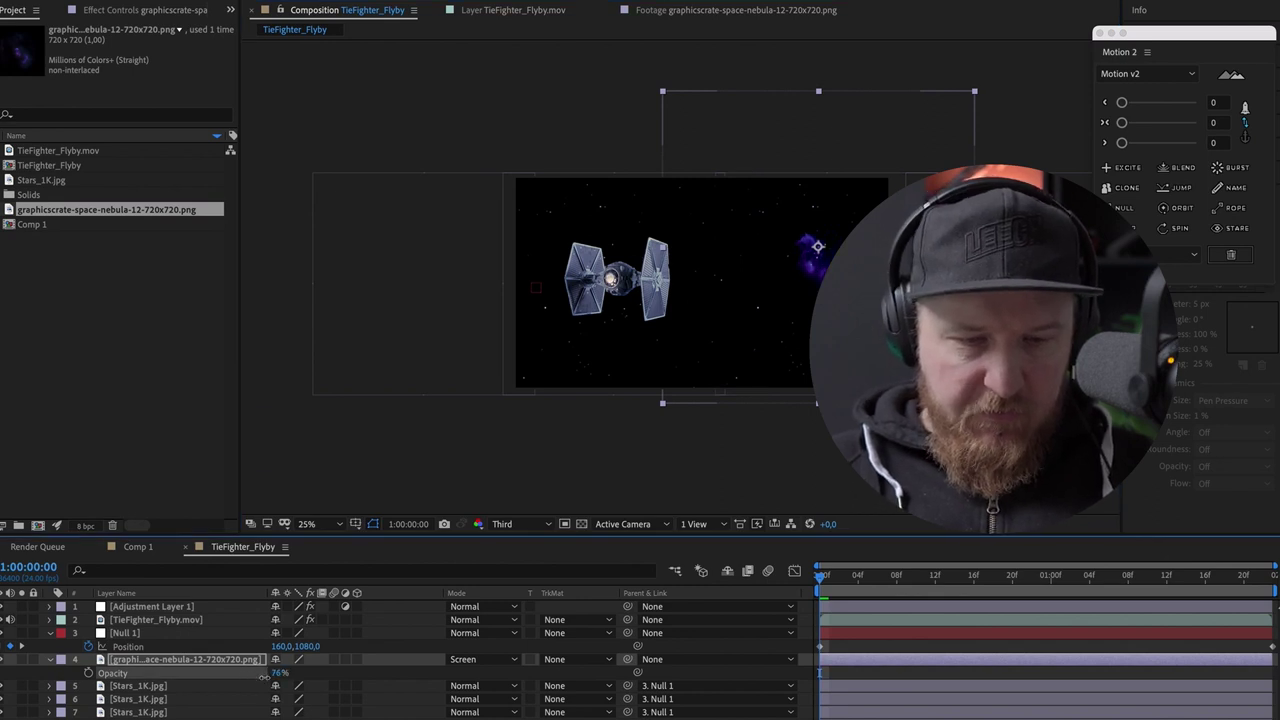
Move the nebula layer to the top, adjust its position, parent it to Null 1, and preview
drag(121, 660, 125, 610)
mouse_move(790, 307)
mouse_down()
mouse_move(832, 313)
mouse_move(810, 296)
mouse_up()
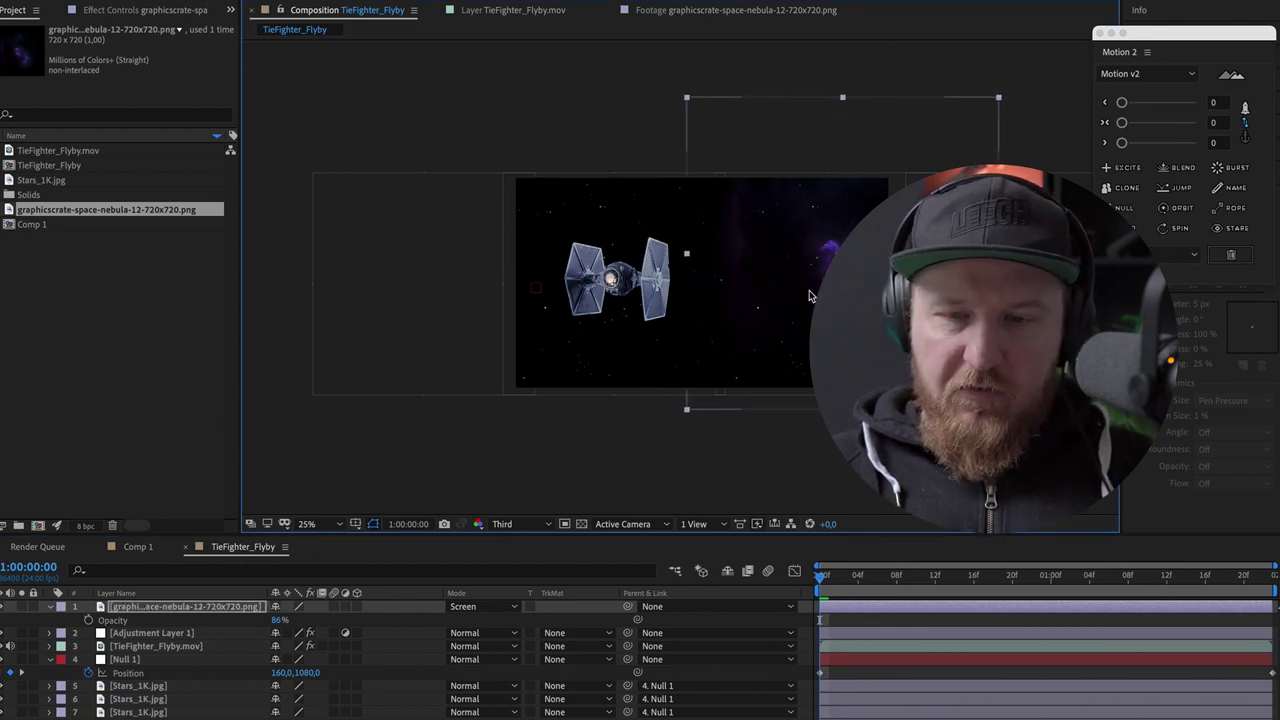
click(409, 465)
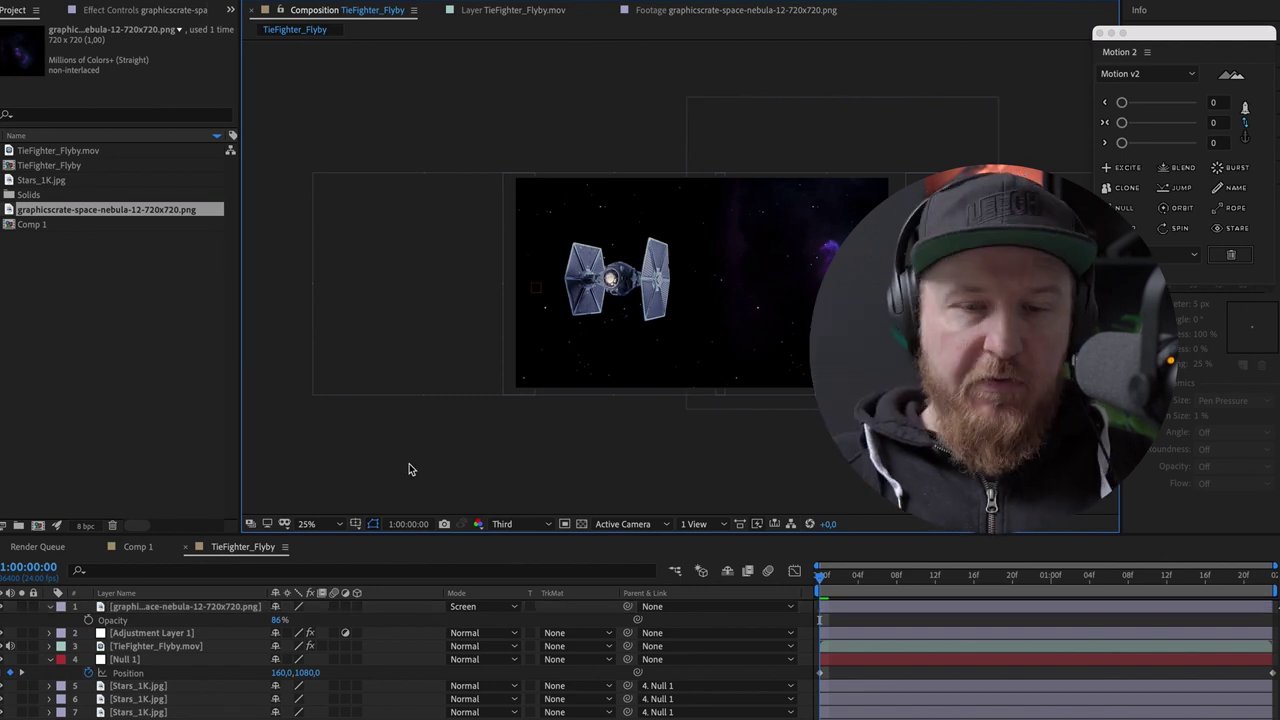
click(198, 607)
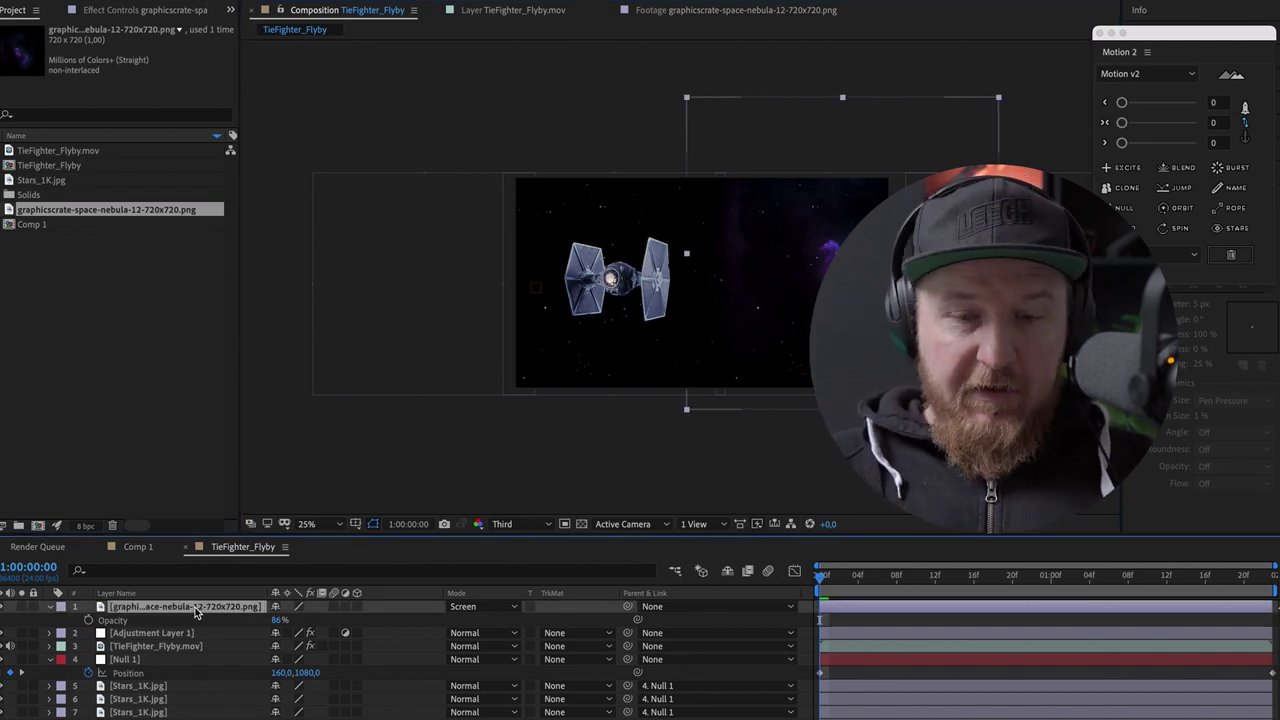
drag(627, 606, 143, 665)
click(716, 430)
key(space)
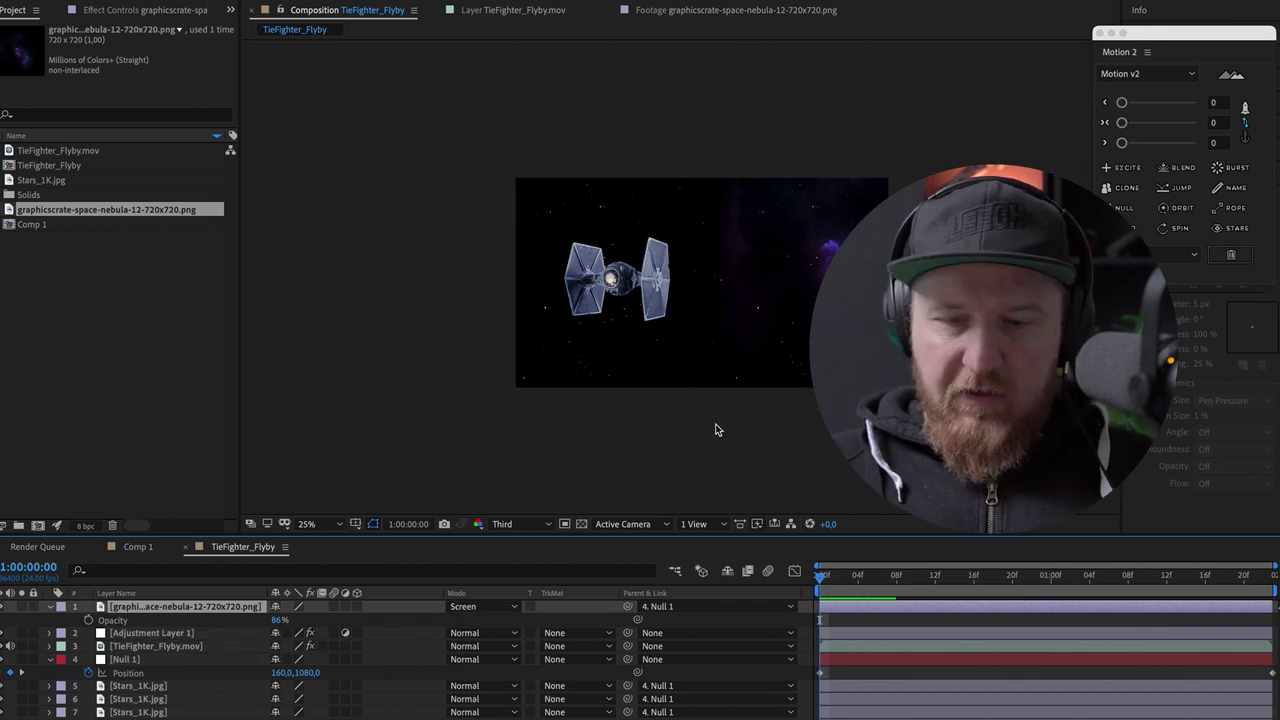
Add LensDirt-1.png as the top layer, shift it slightly right, and set it to Screen
key(space)
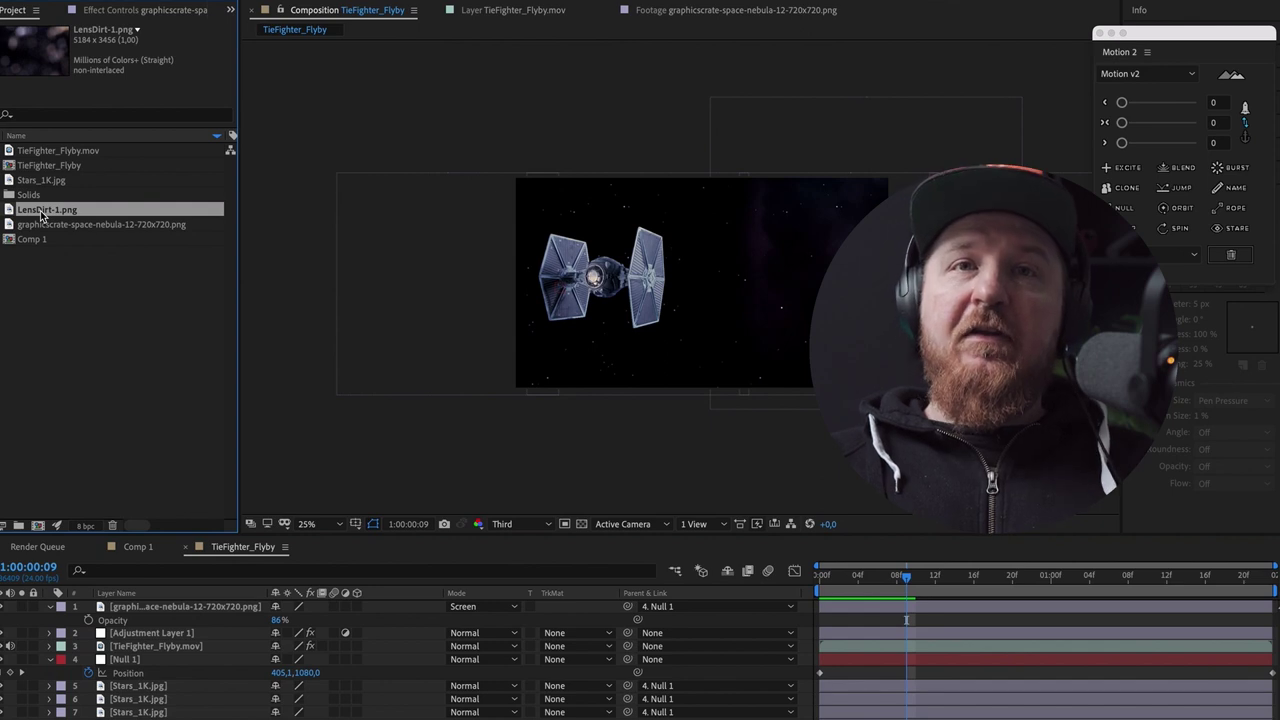
drag(41, 214, 172, 607)
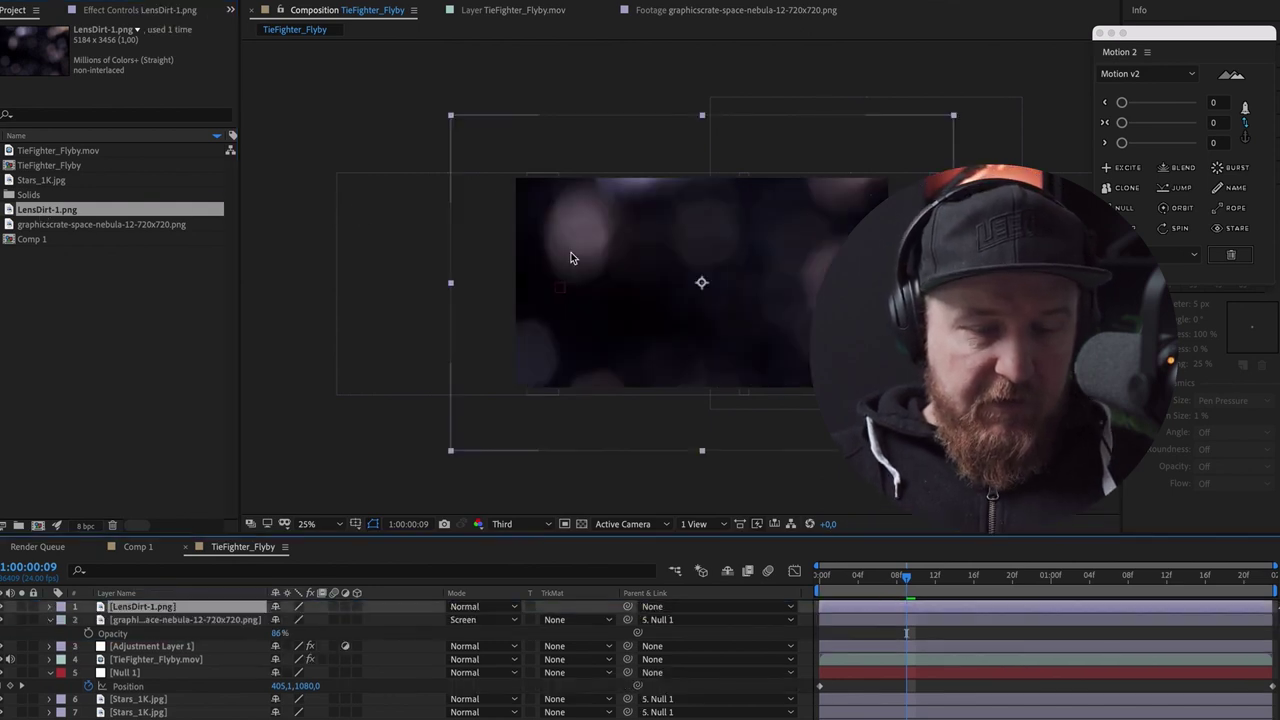
drag(724, 269, 760, 266)
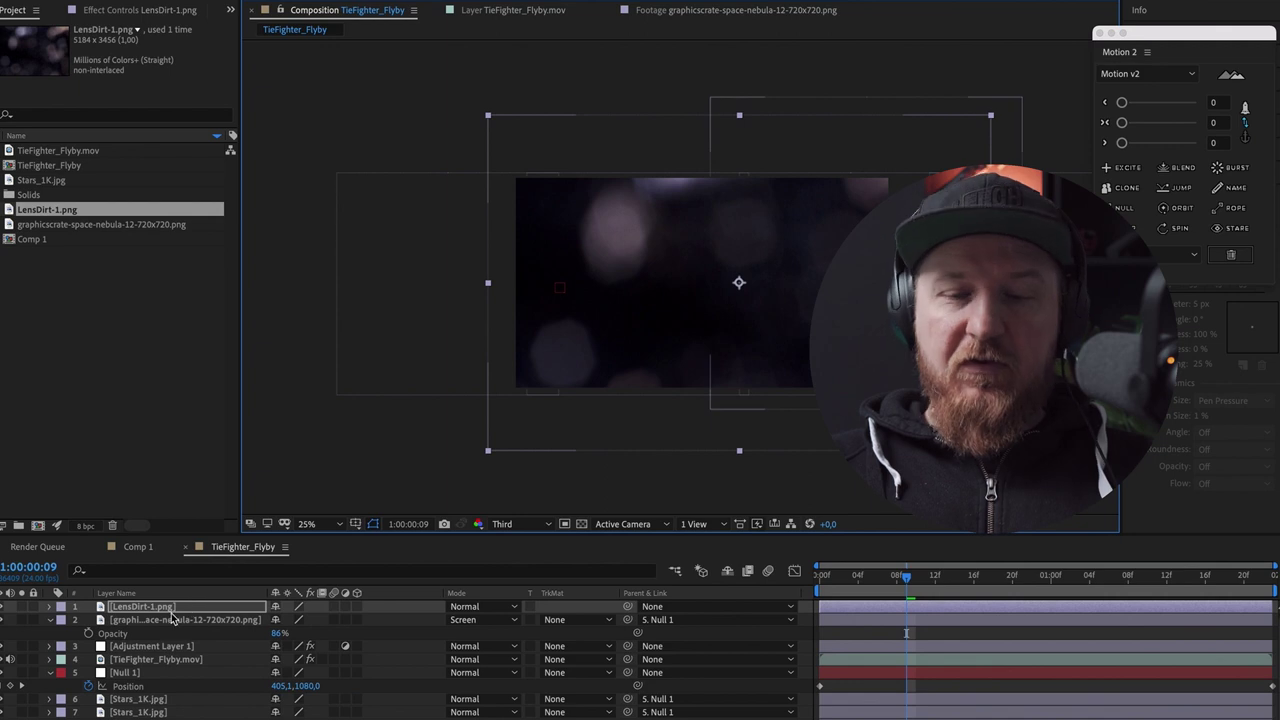
click(493, 611)
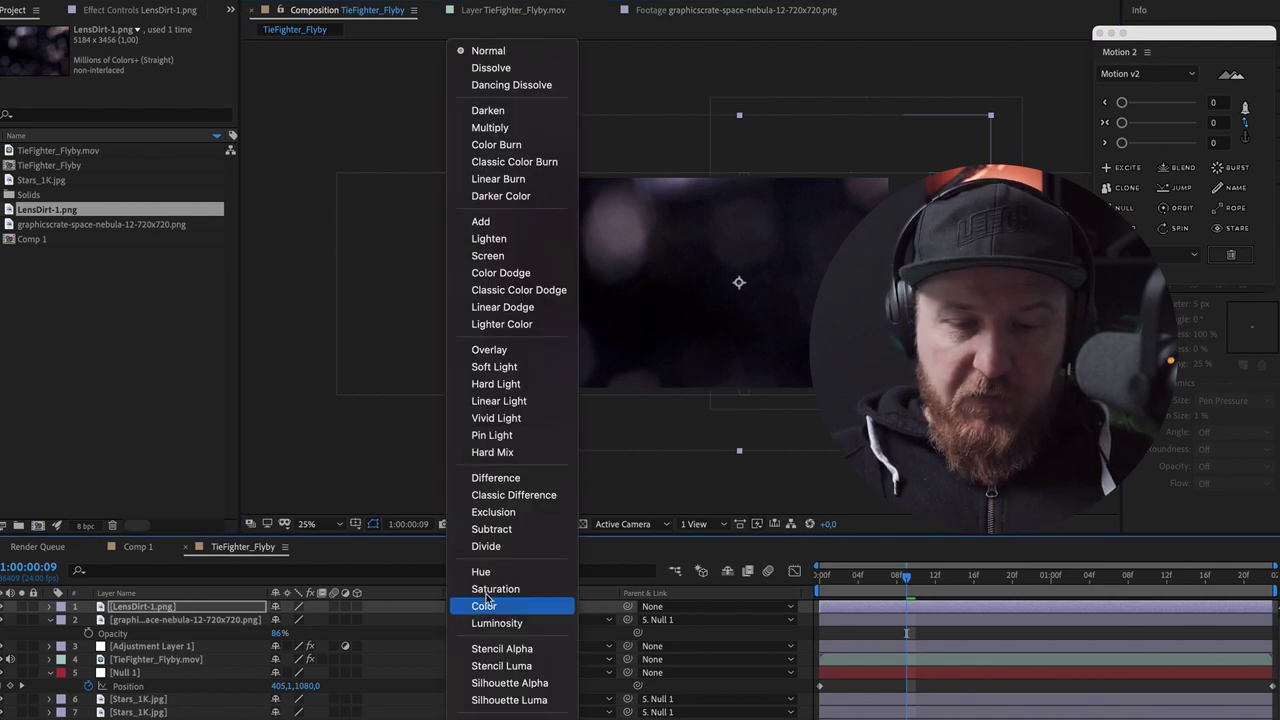
click(478, 258)
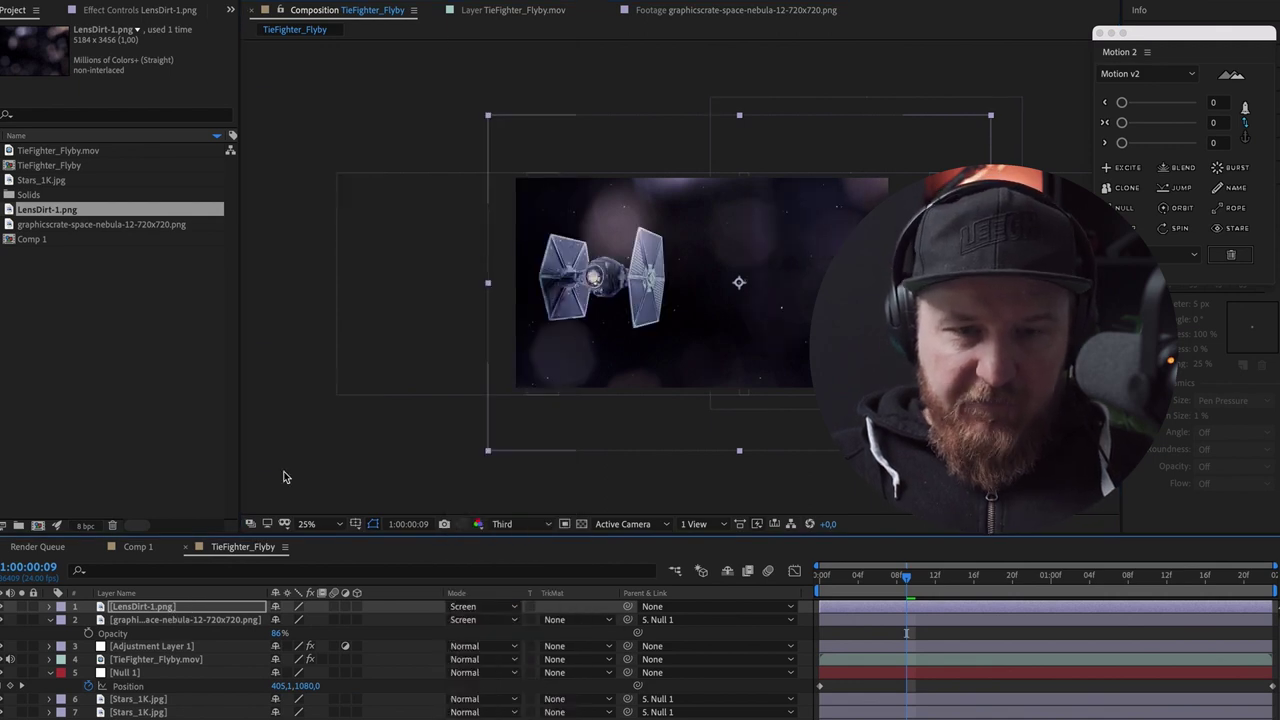
Set the lens dirt opacity to 30% and move it left in the frame
key(t)
drag(280, 620, 222, 620)
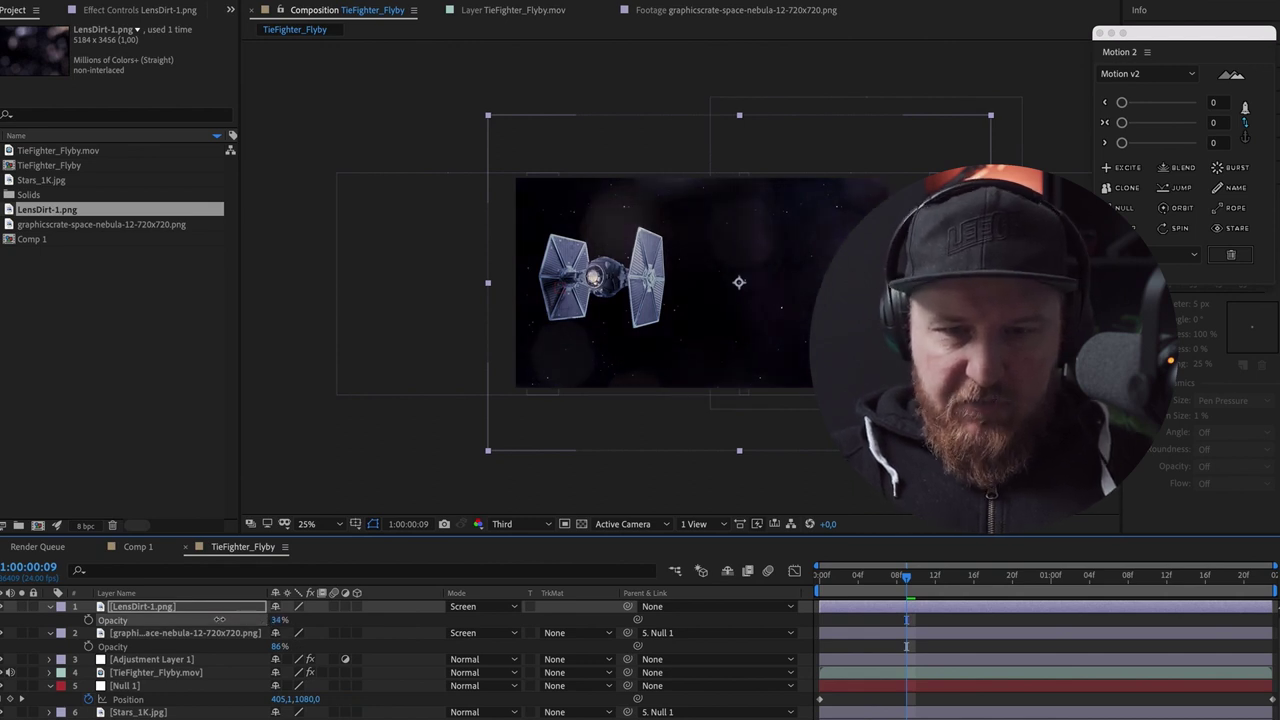
click(278, 620)
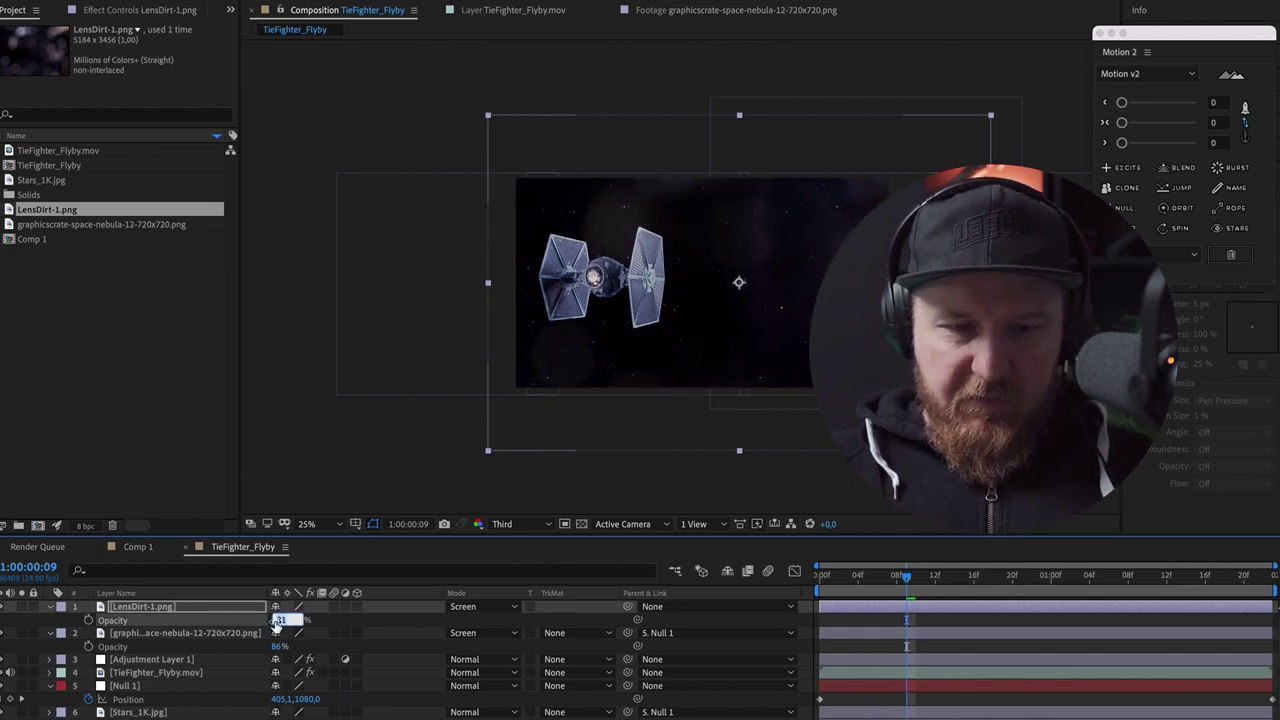
text(30)
key(Return)
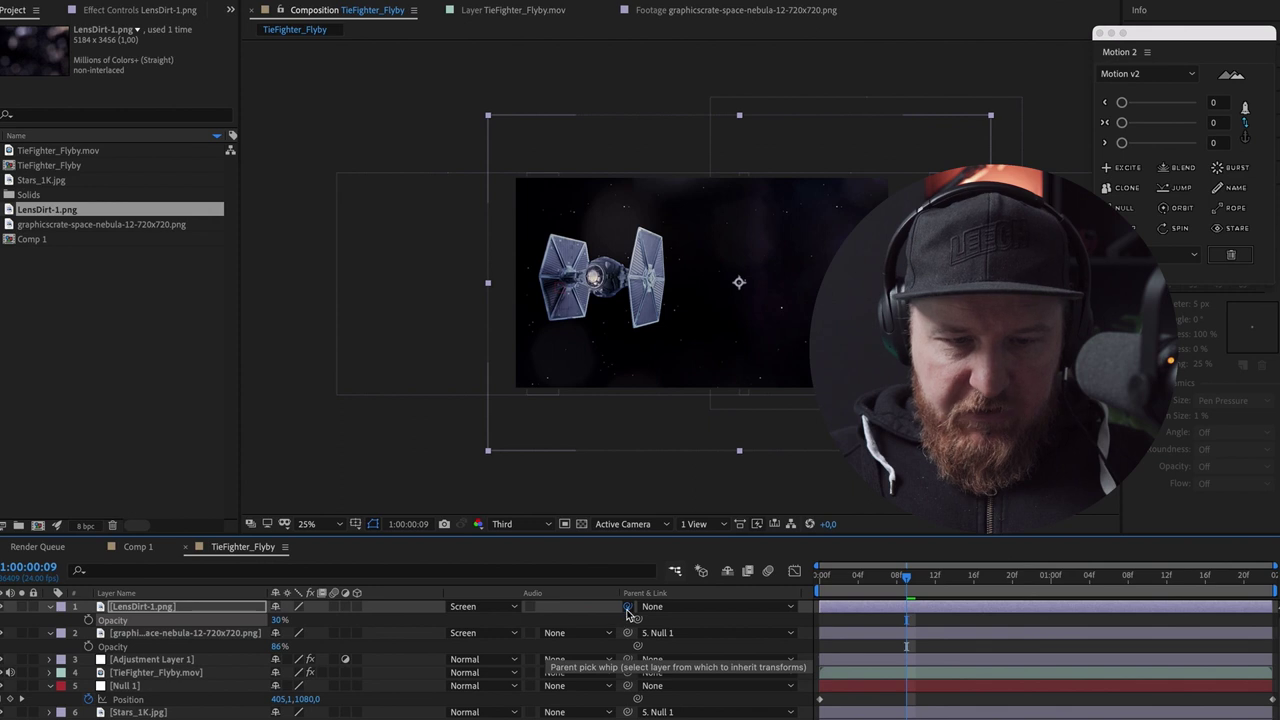
drag(611, 206, 549, 206)
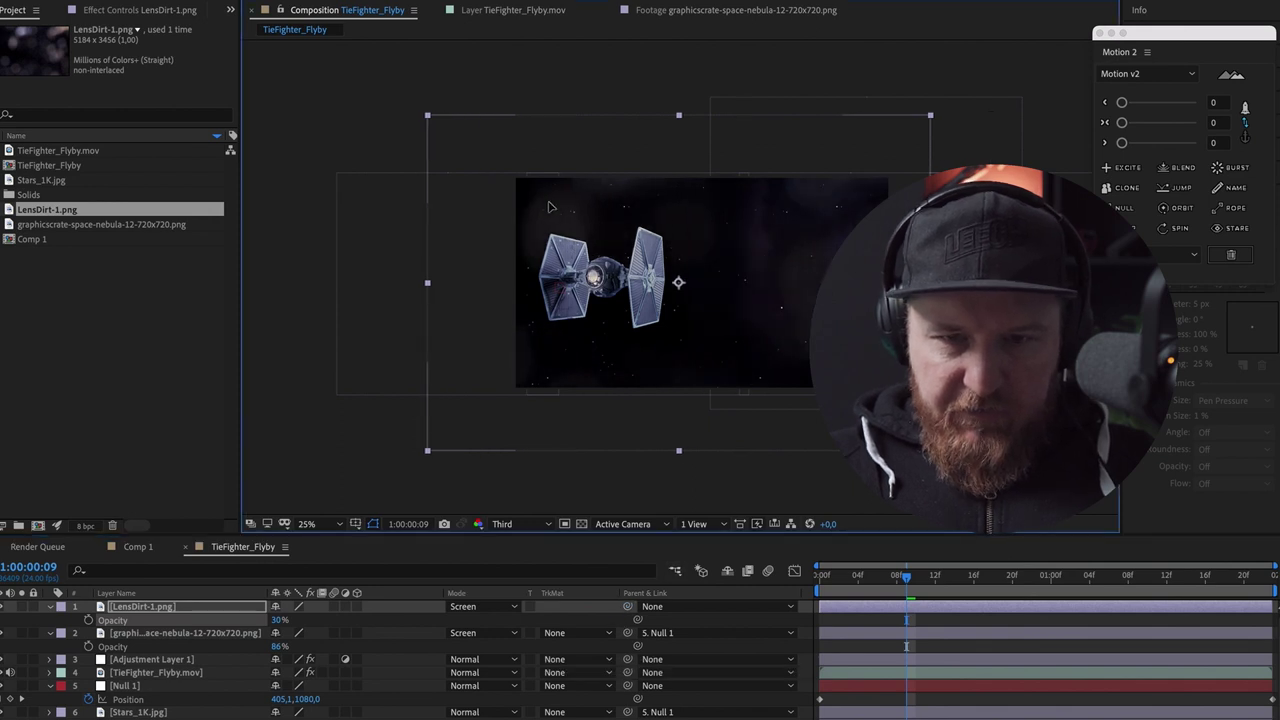
Keyframe the lens dirt's Position from 1680,1080 at frame 0, drifting right to the comp end, then preview
click(823, 578)
key(p)
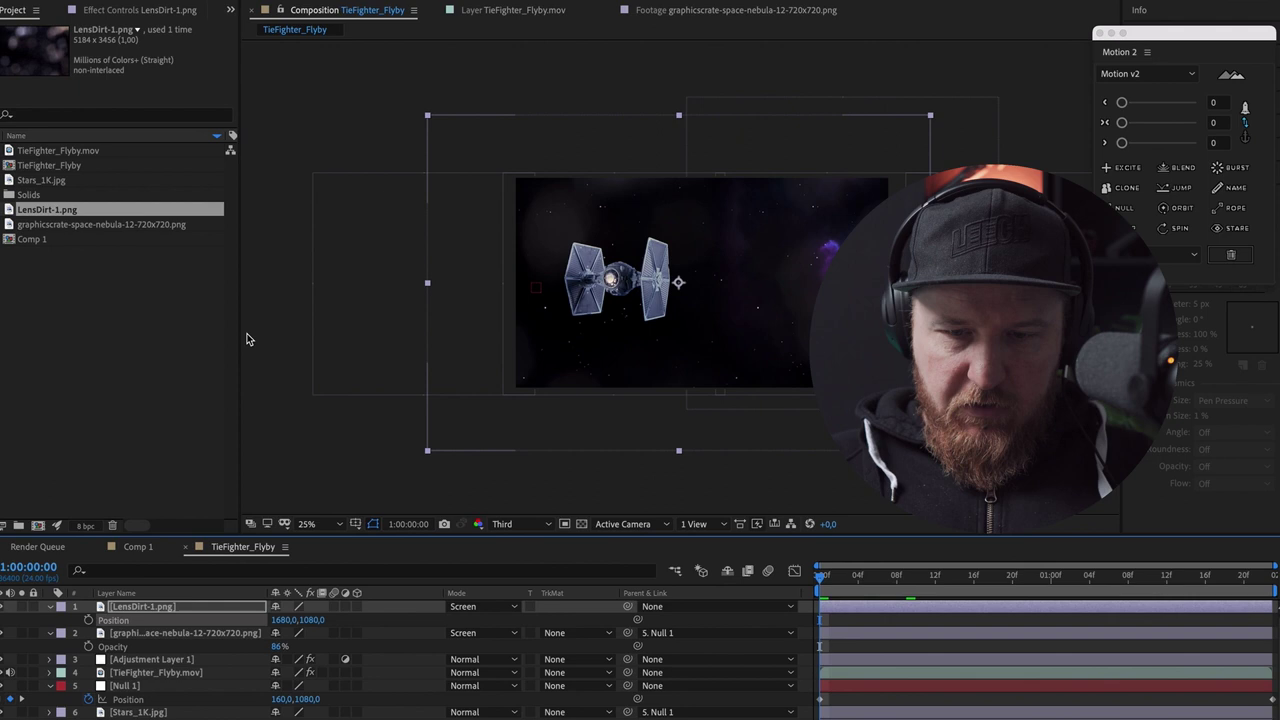
click(88, 620)
drag(1234, 580, 1263, 645)
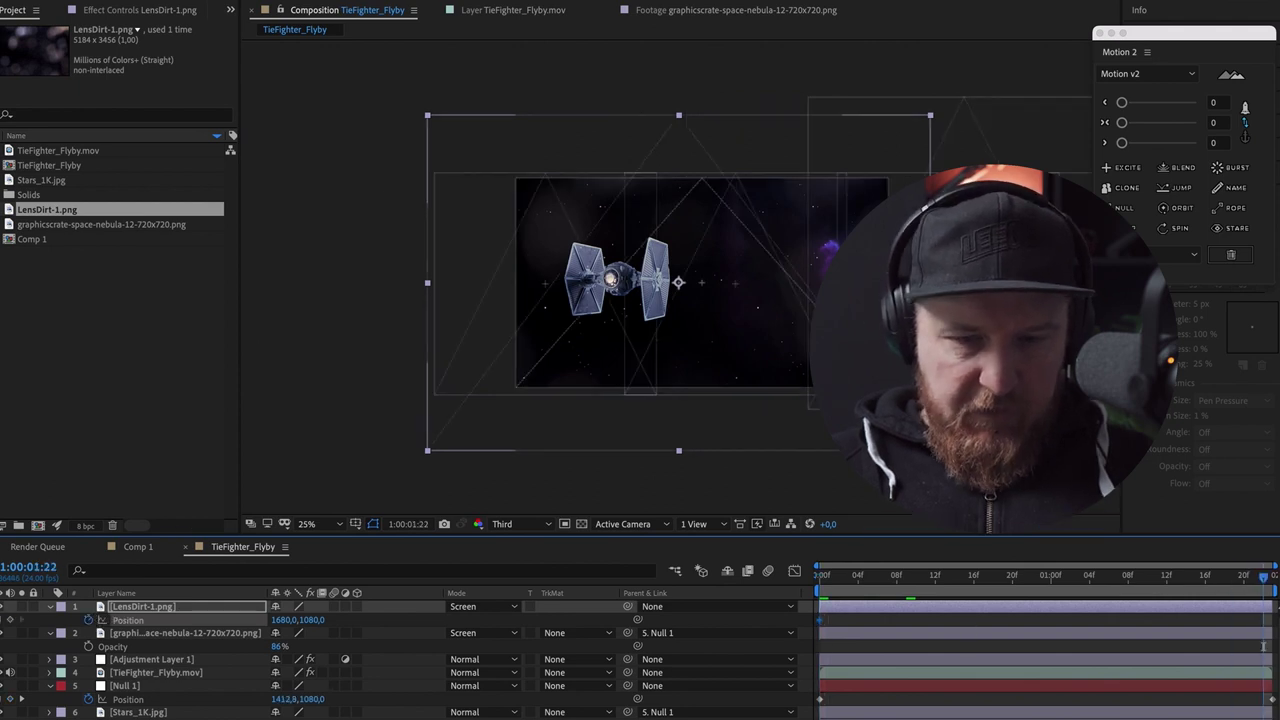
drag(615, 288, 631, 291)
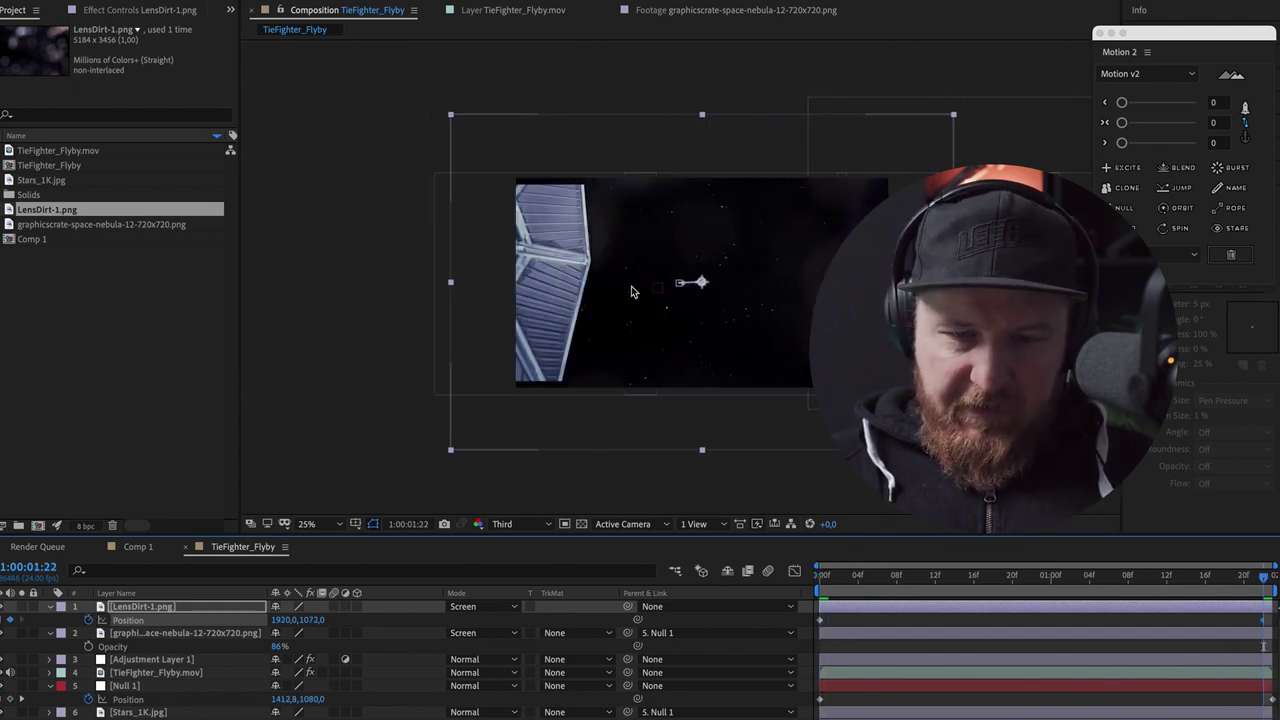
key(shift+Right)
key(shift+Right)
key(shift+Right)
key(shift+Right)
key(shift+Right)
key(shift+Right)
key(shift+Right)
key(shift+Right)
key(shift+Right)
key(shift+Right)
key(shift+Right)
key(shift+Right)
key(shift+Right)
key(shift+Right)
key(shift+Right)
key(shift+Right)
key(shift+Right)
key(shift+Right)
key(shift+Right)
key(shift+Right)
key(shift+Right)
key(shift+Right)
key(shift+Right)
key(shift+Right)
key(shift+Right)
key(shift+Right)
key(shift+Right)
key(shift+Right)
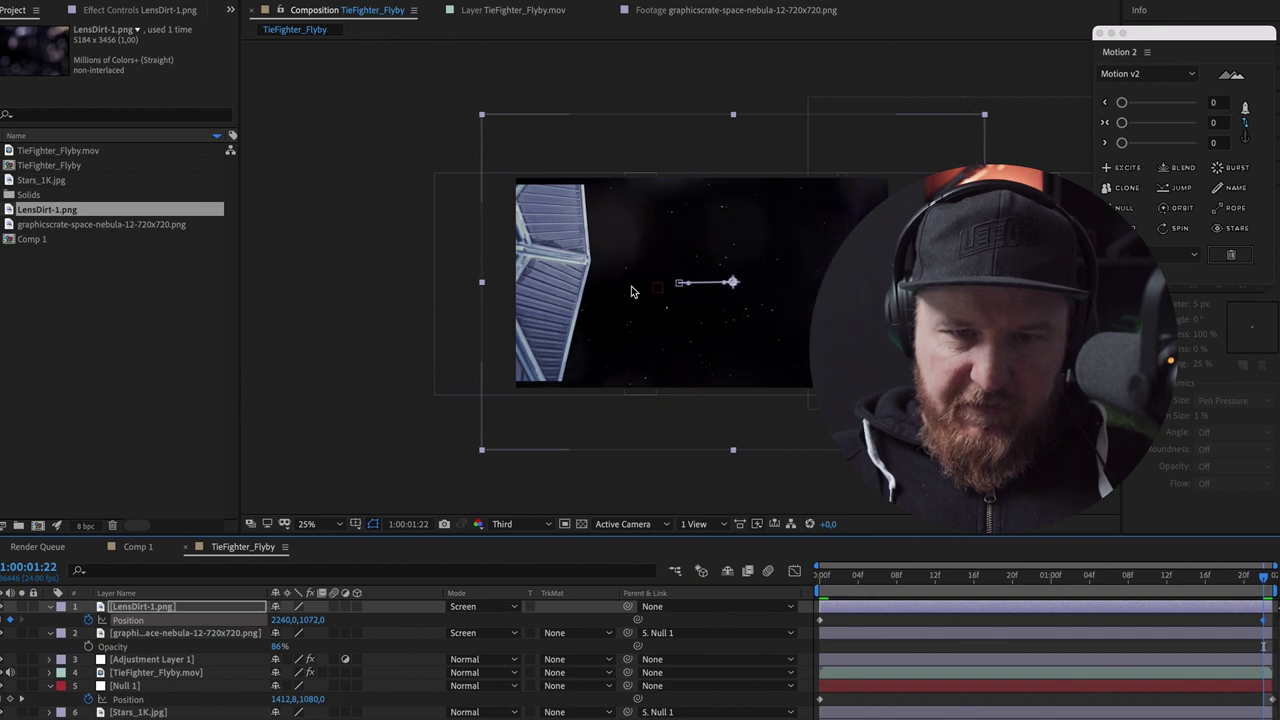
key(Home)
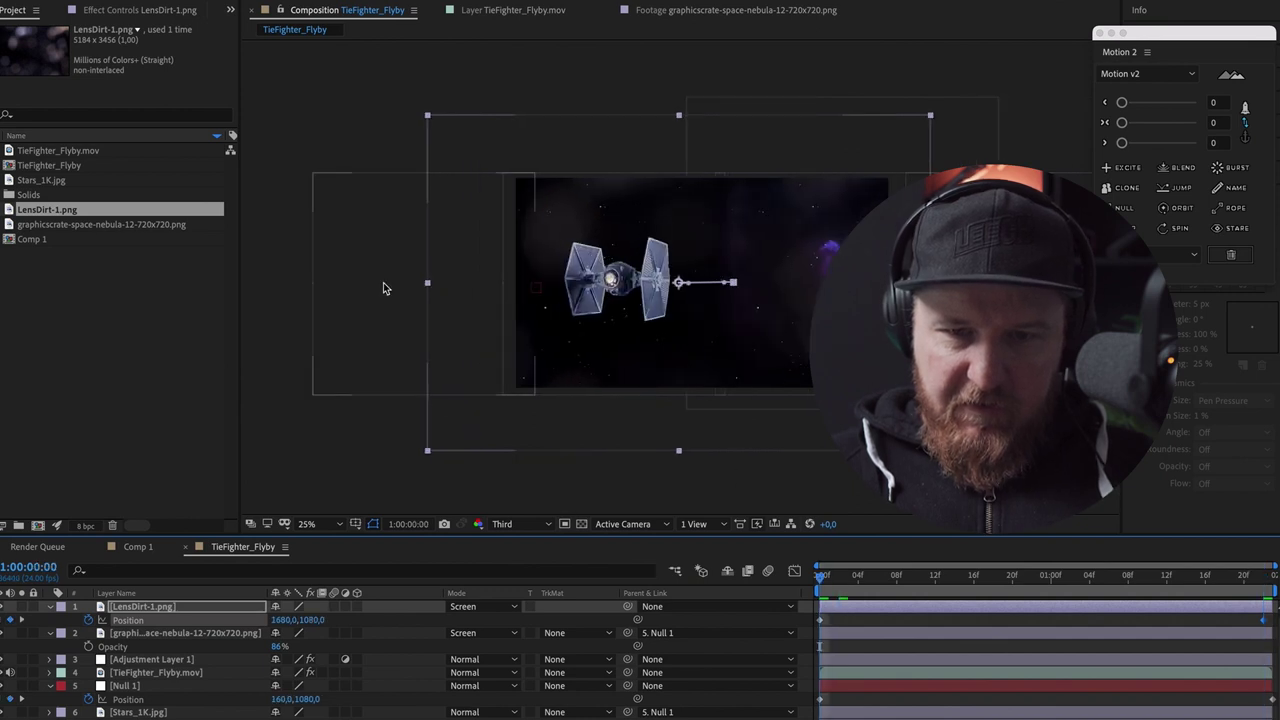
key(space)
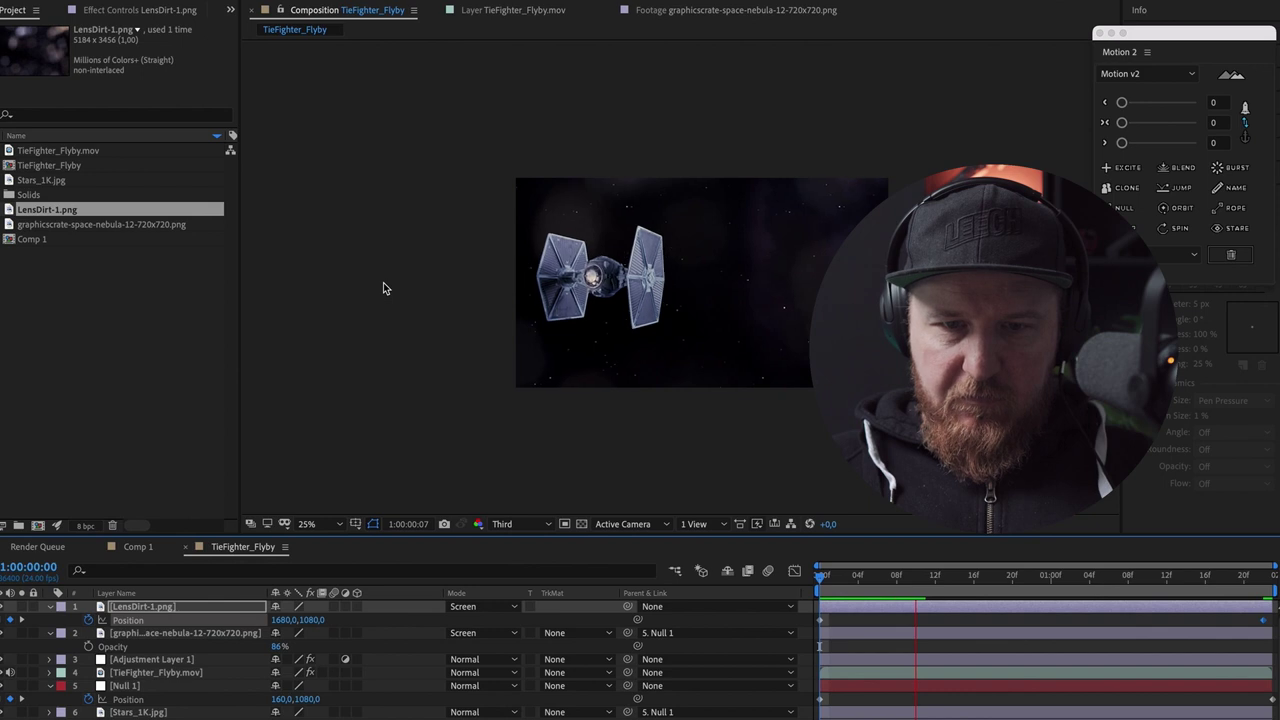
key(space)
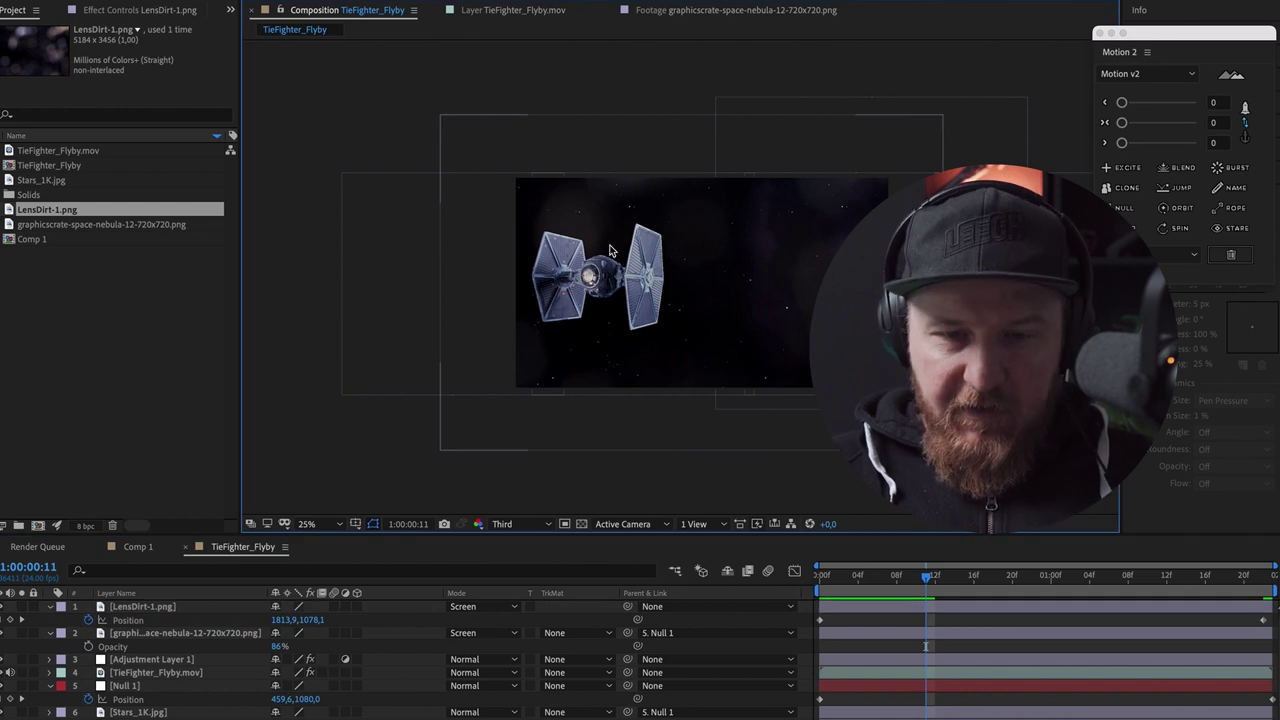
Show the TieFighter_Flyby.mov layer's 110% Scale at the first frame
click(155, 672)
key(Home)
key(s)
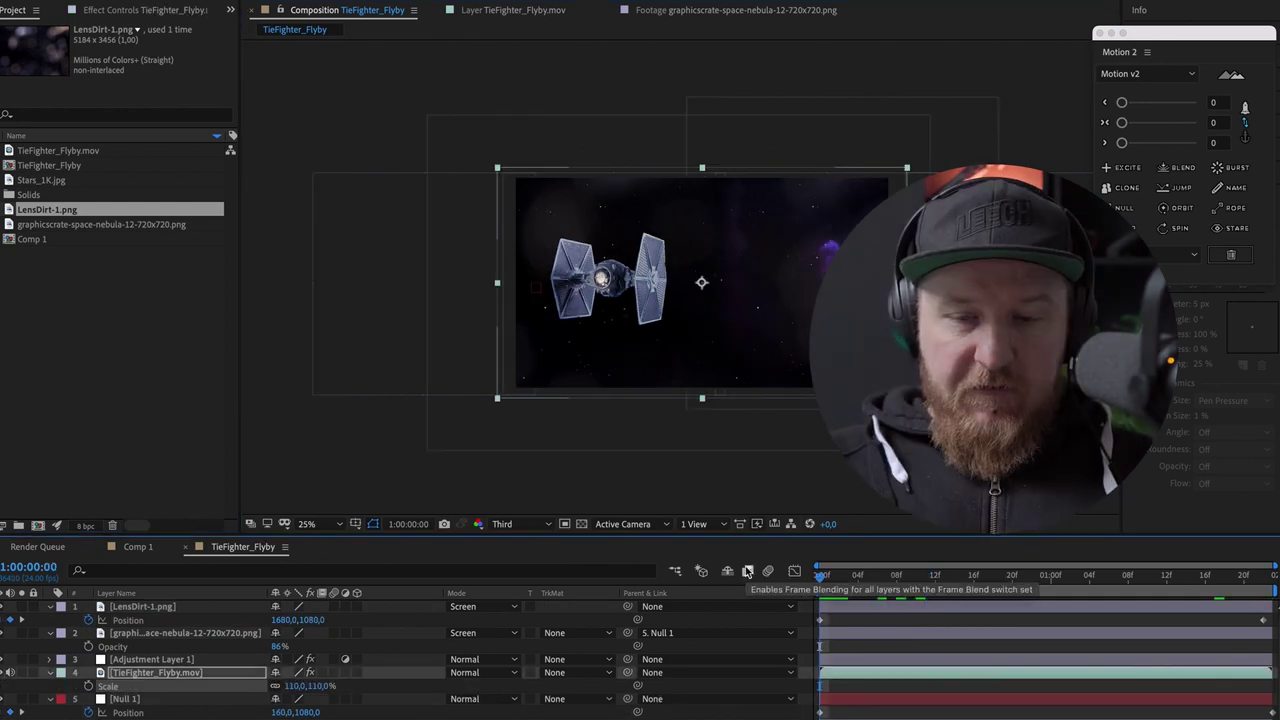